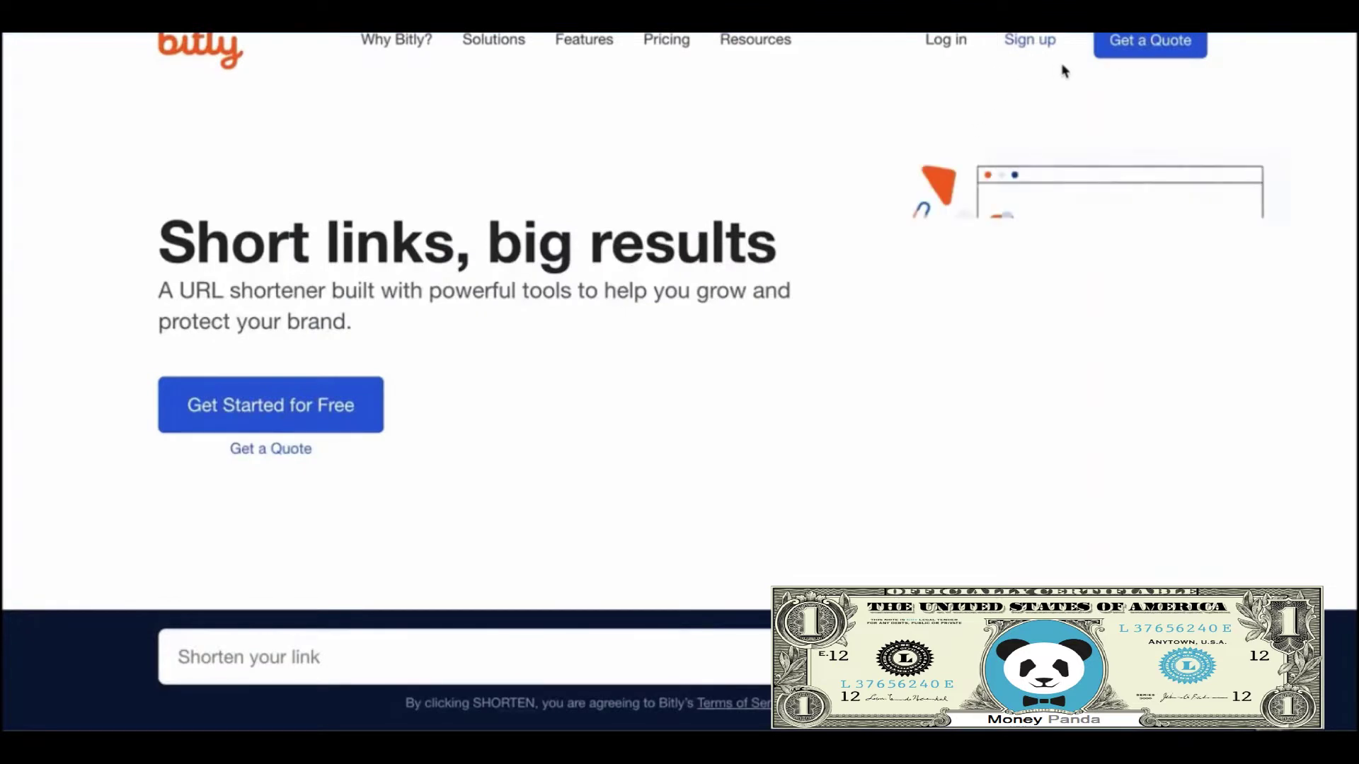
Step: Log in to Bitly with the Google account
left_click(1078, 38)
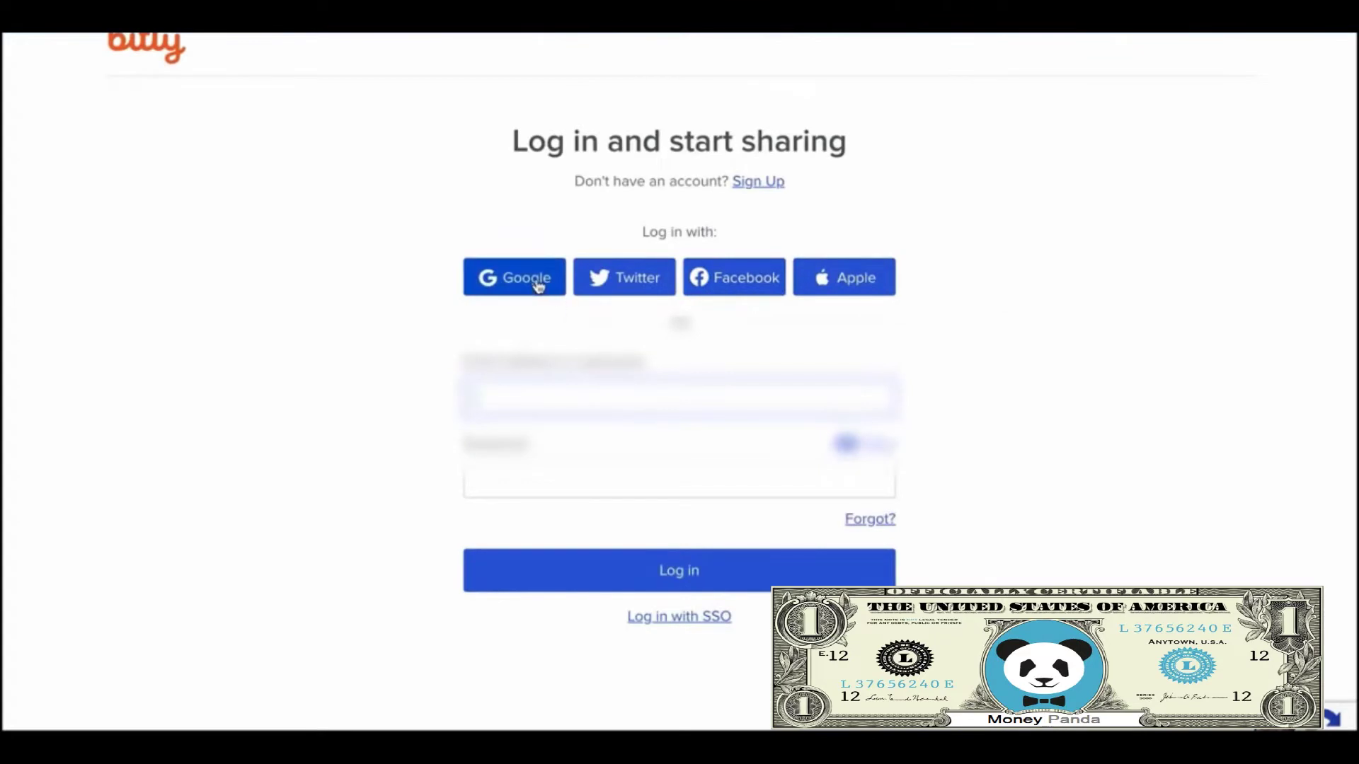
left_click(538, 283)
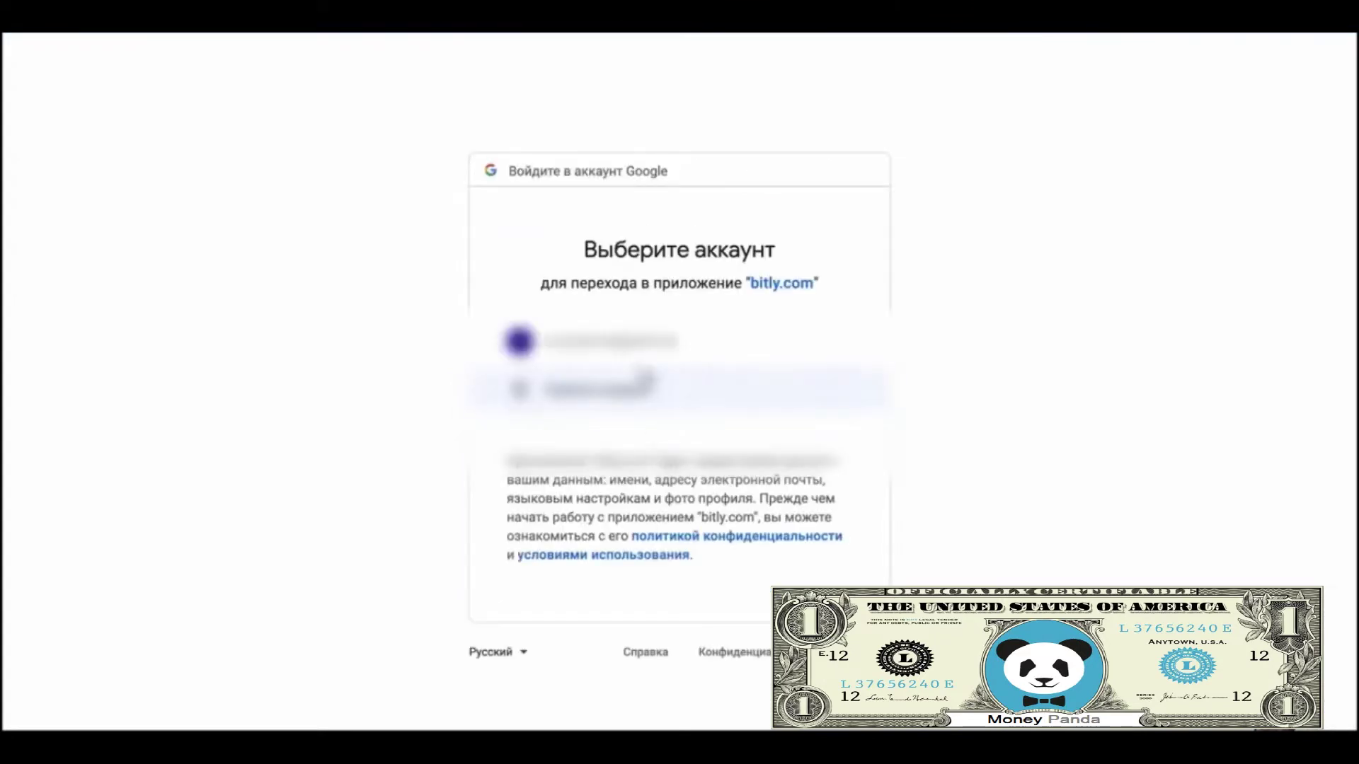
left_click(636, 343)
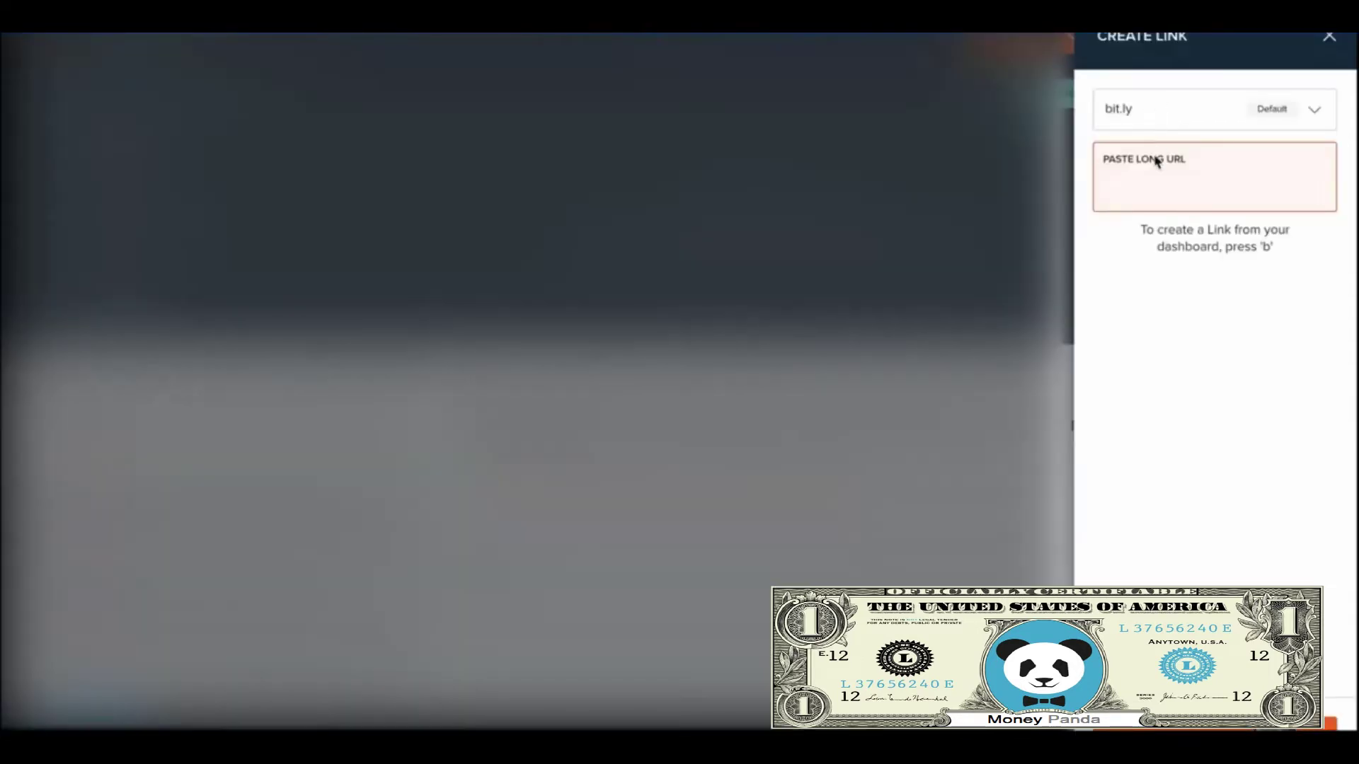
left_click(1128, 182)
type("http://lk.sandcourse.top/ext/6/12")
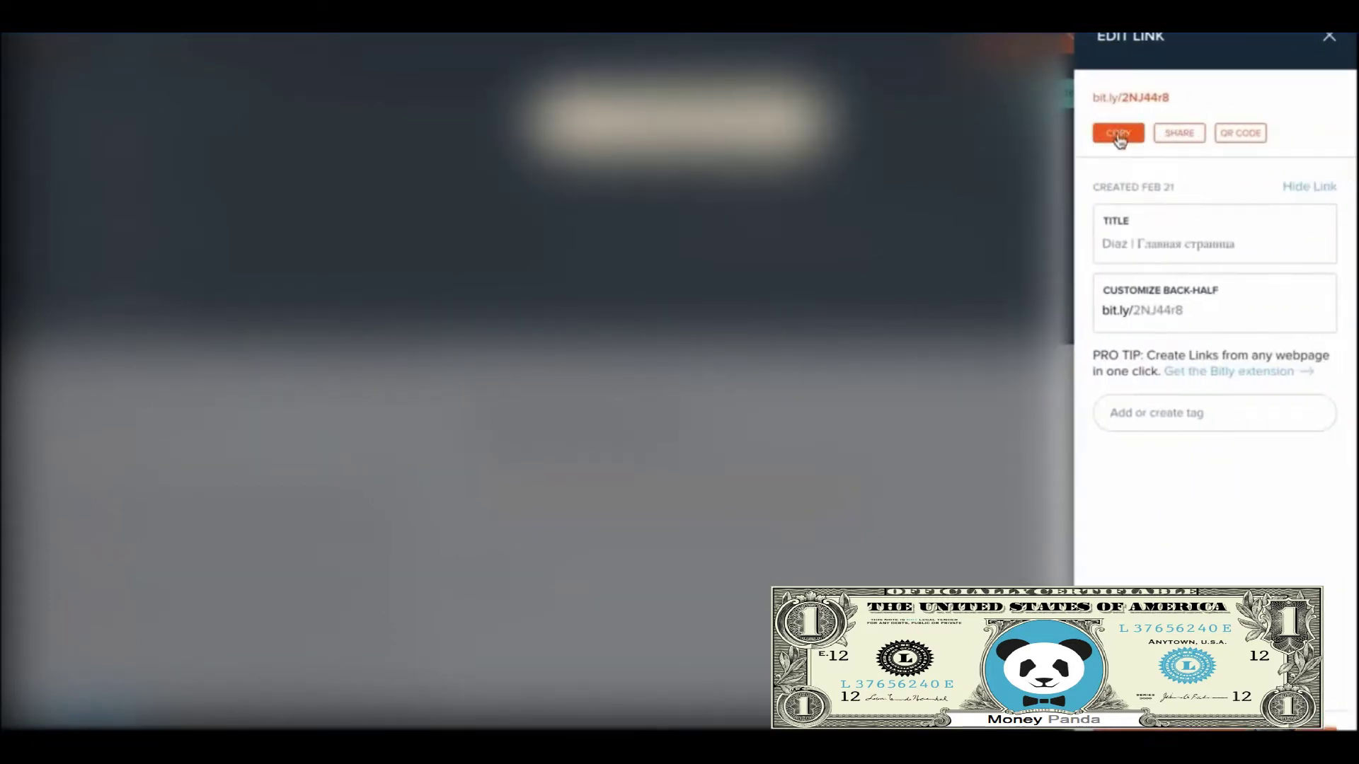
left_click(1118, 134)
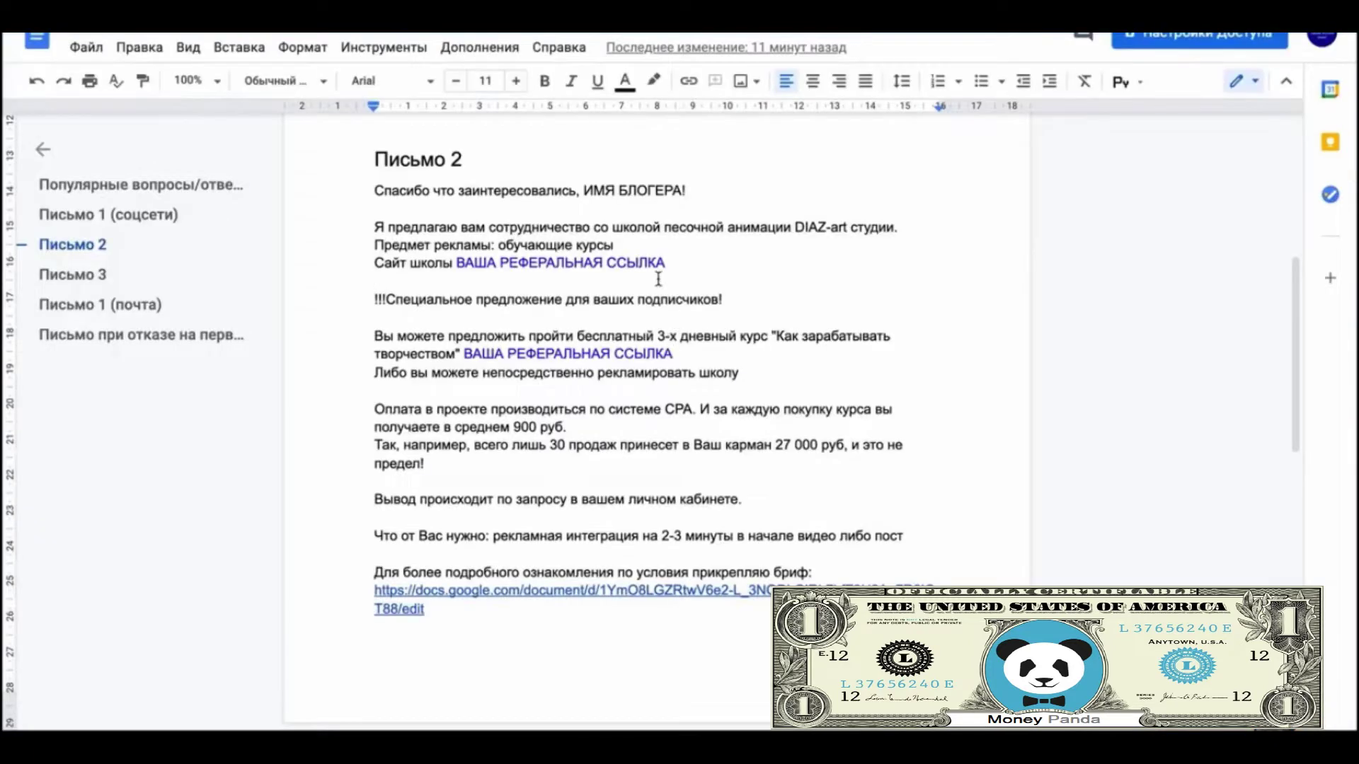
left_click_drag(671, 263, 456, 259)
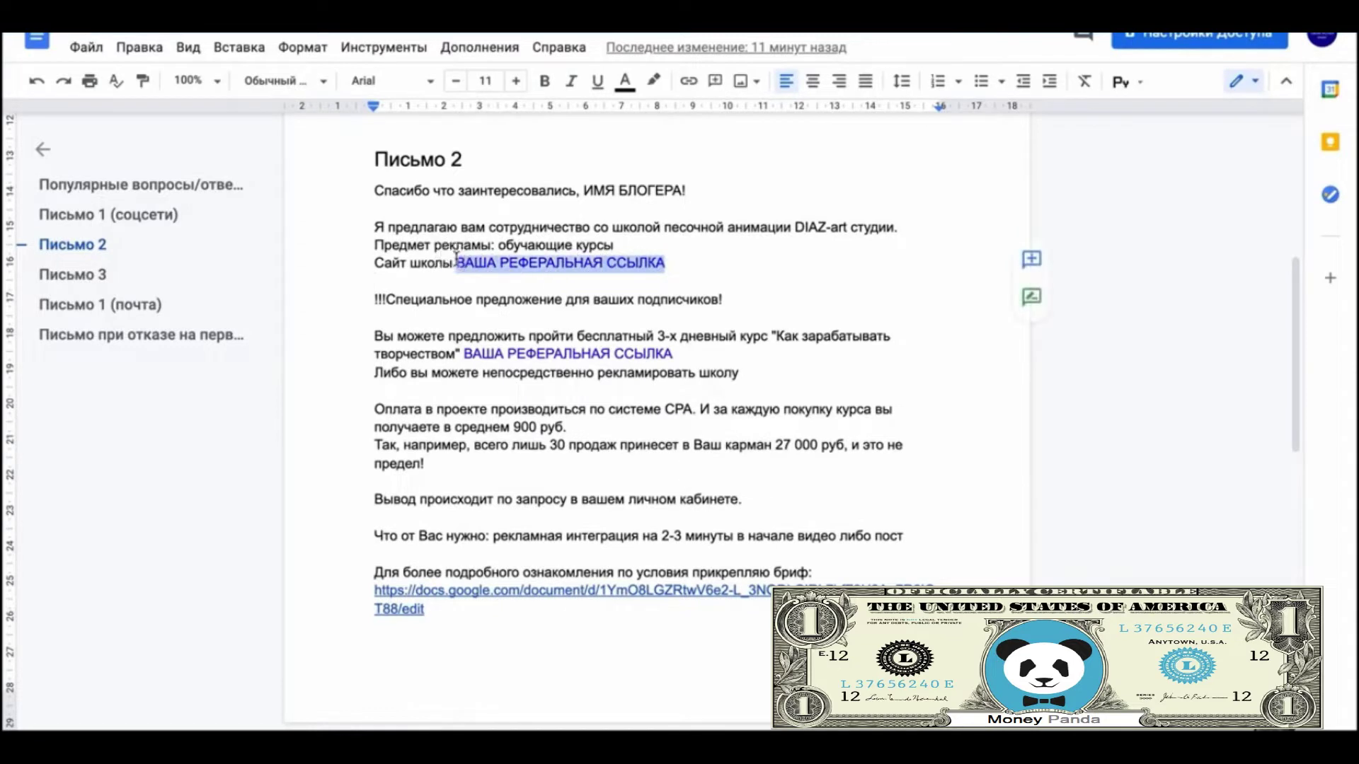
key("ctrl+v")
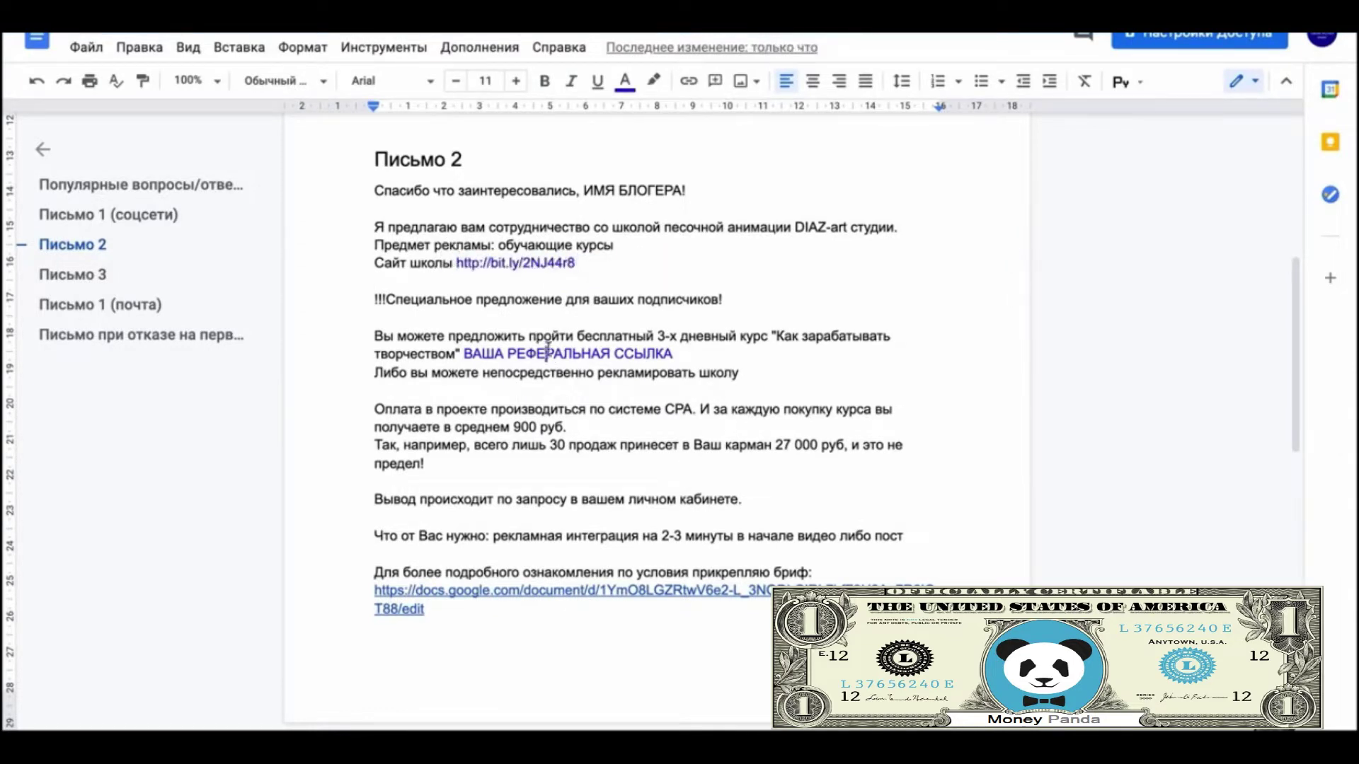
Step: Copy the landing link of the free course "Как зарабатывать творчеством" from the Diaz partner links page
left_click_drag(397, 336, 610, 336)
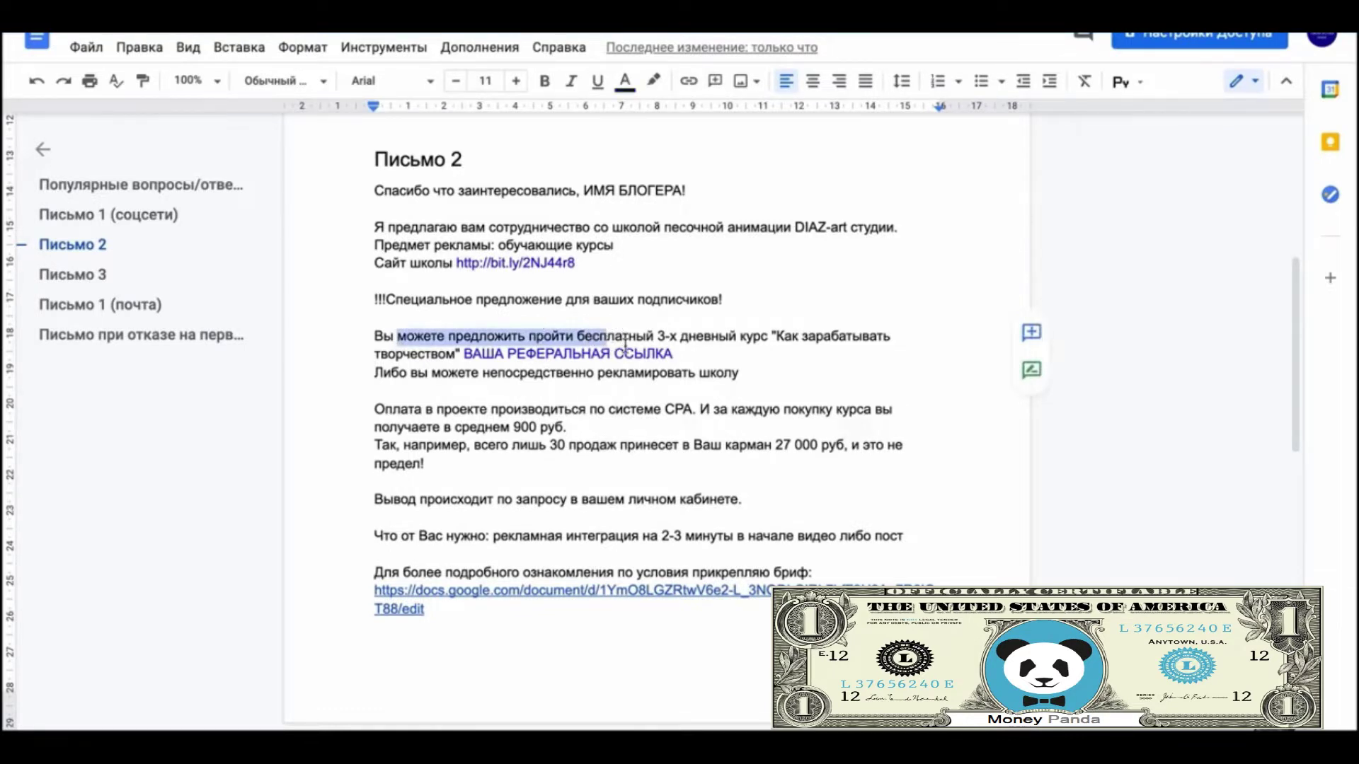
key("ctrl+Left")
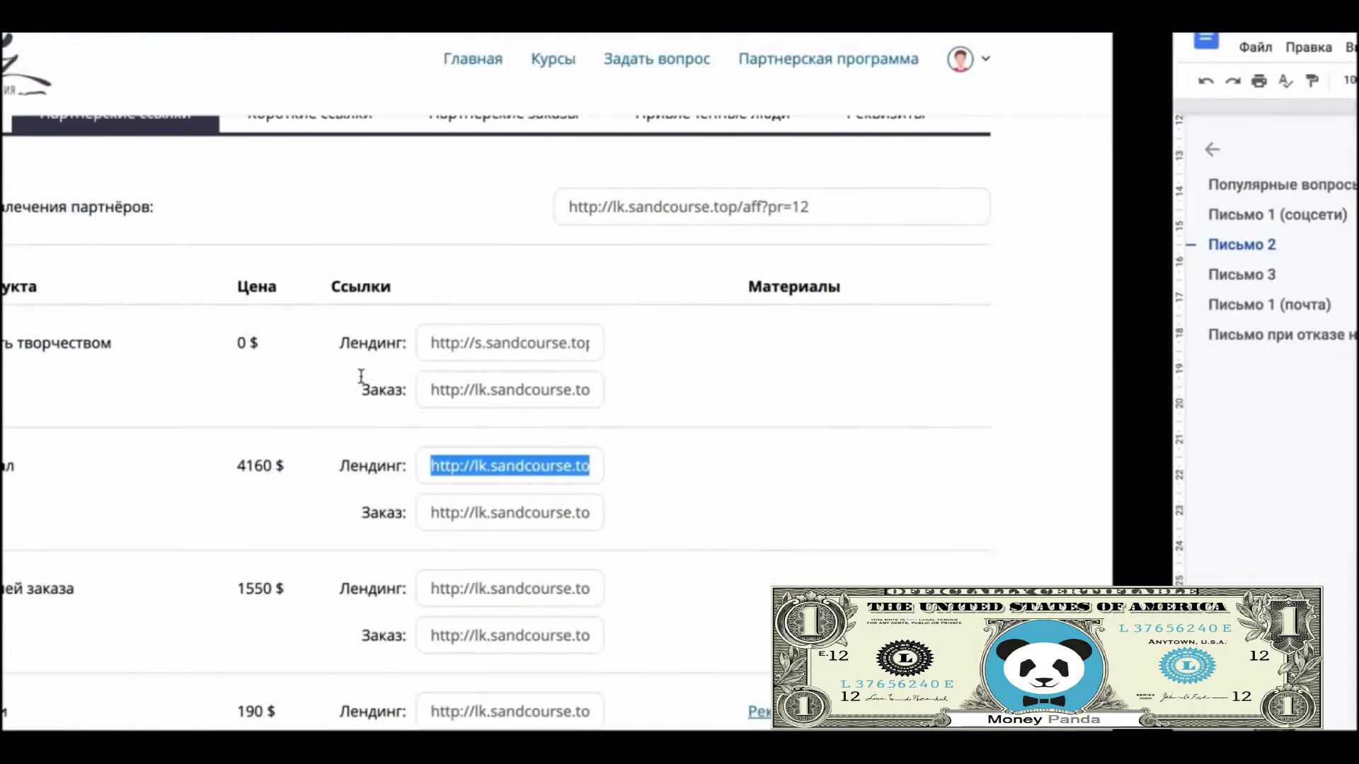
left_click_drag(145, 343, 330, 347)
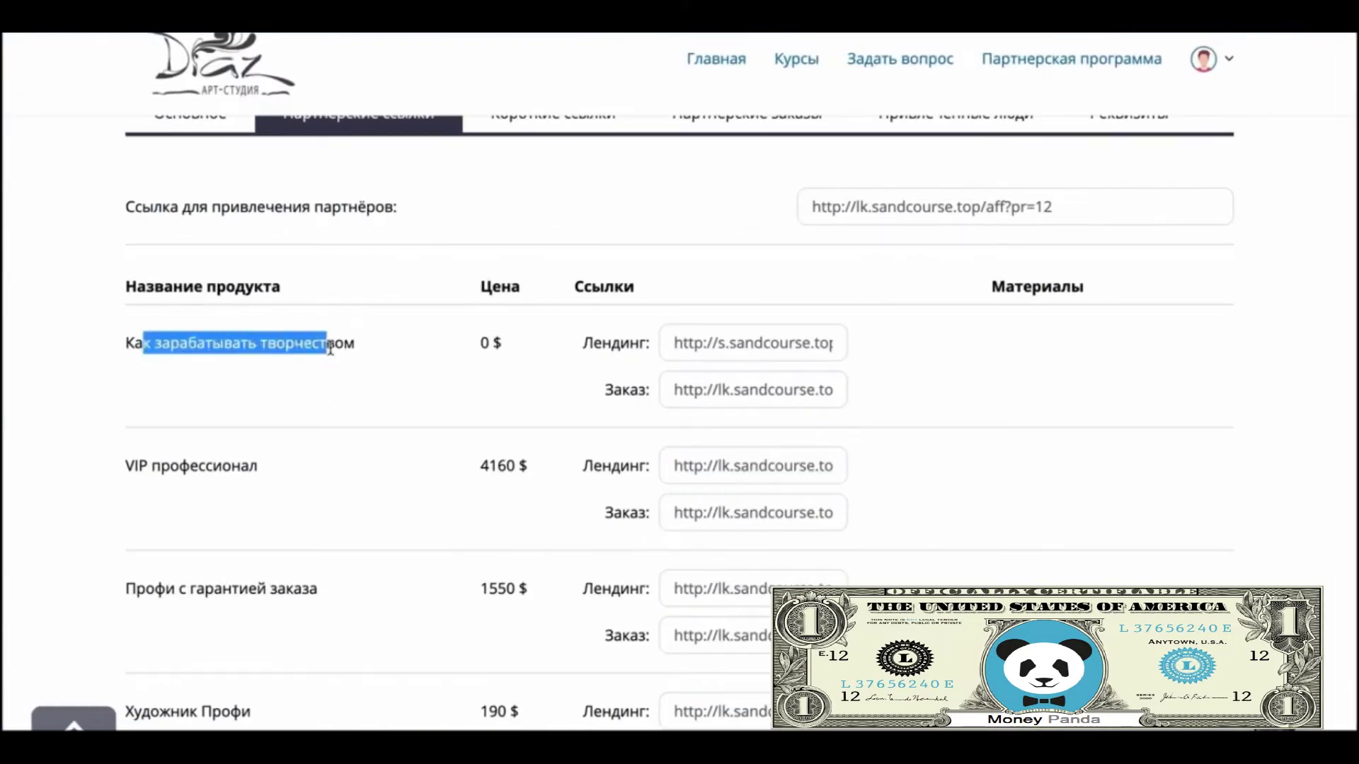
left_click_drag(674, 342, 873, 348)
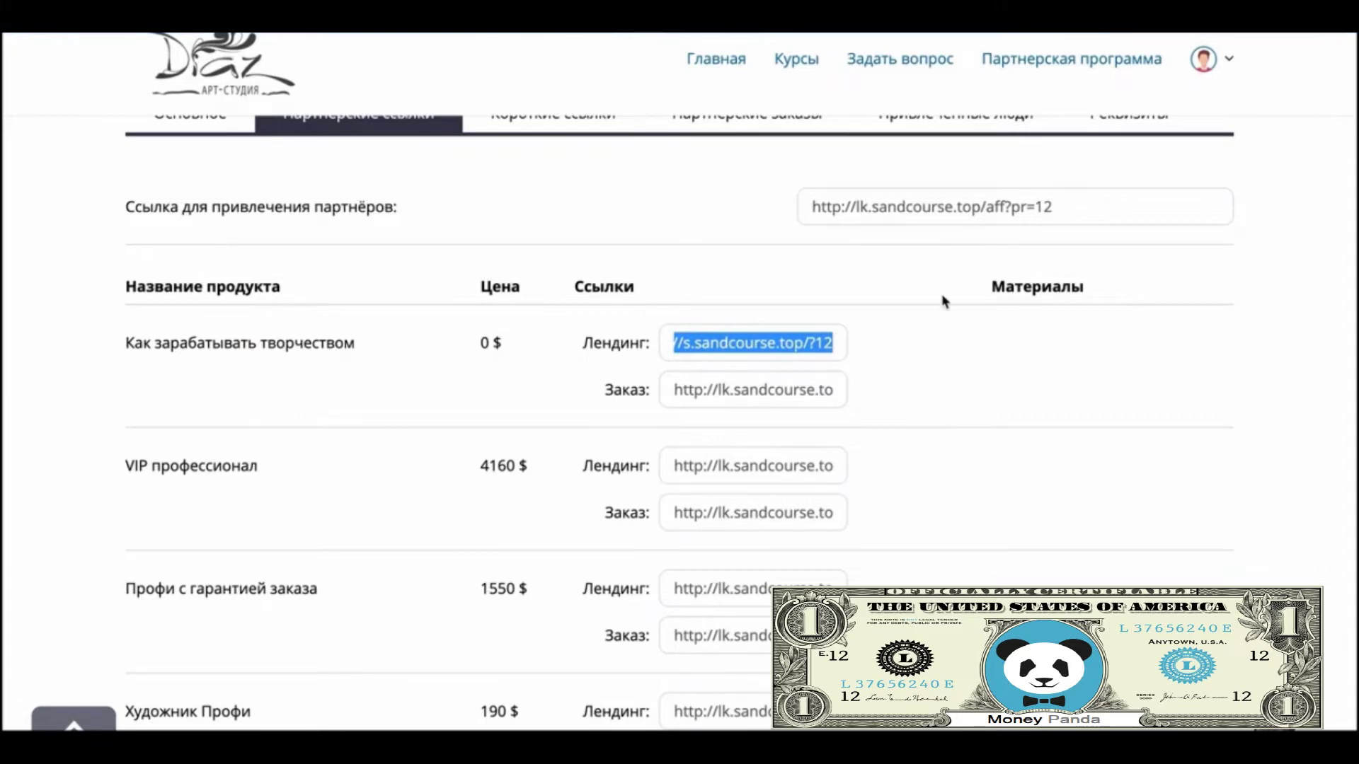
Step: Shorten the copied free course landing link in Bitly and copy the resulting short link
key("ctrl+Right")
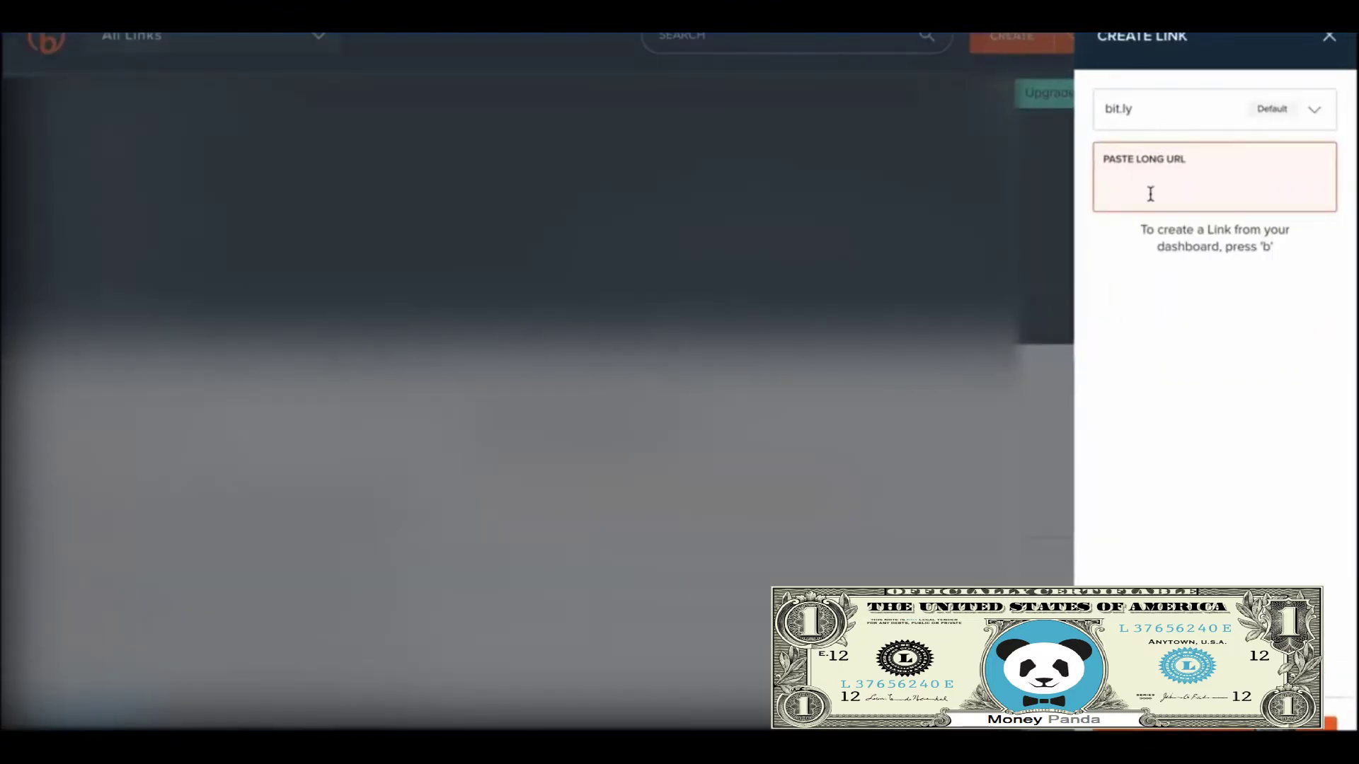
key("ctrl+v")
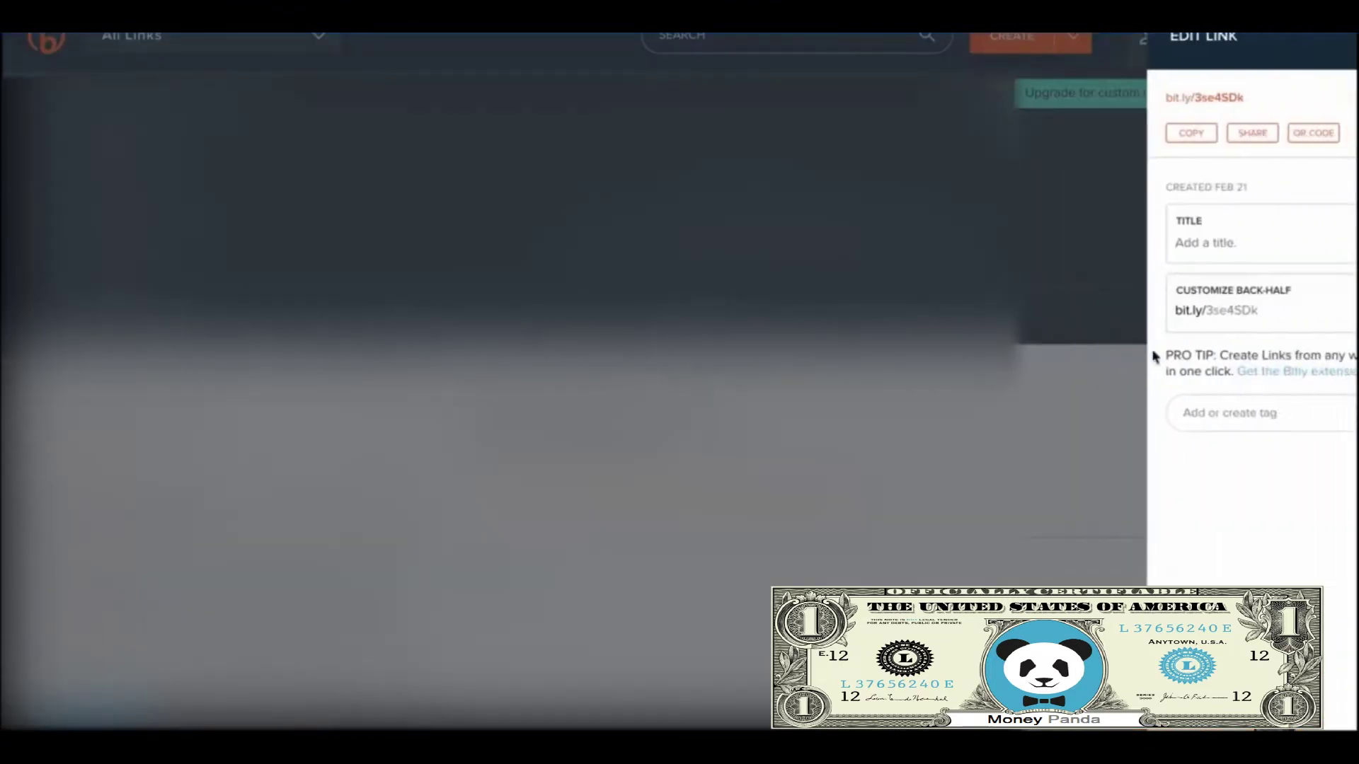
left_click(1117, 138)
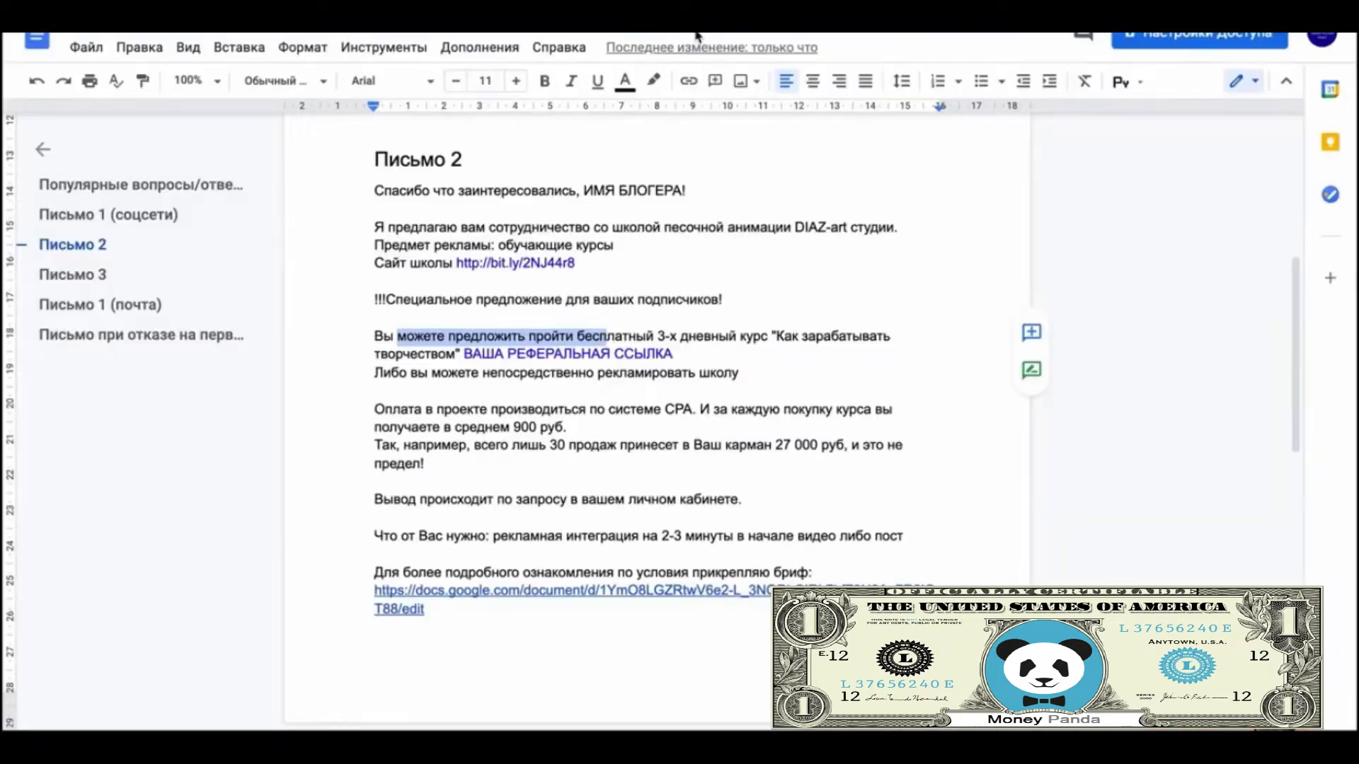
left_click(673, 352)
left_click_drag(672, 352, 464, 353)
key("ctrl+v")
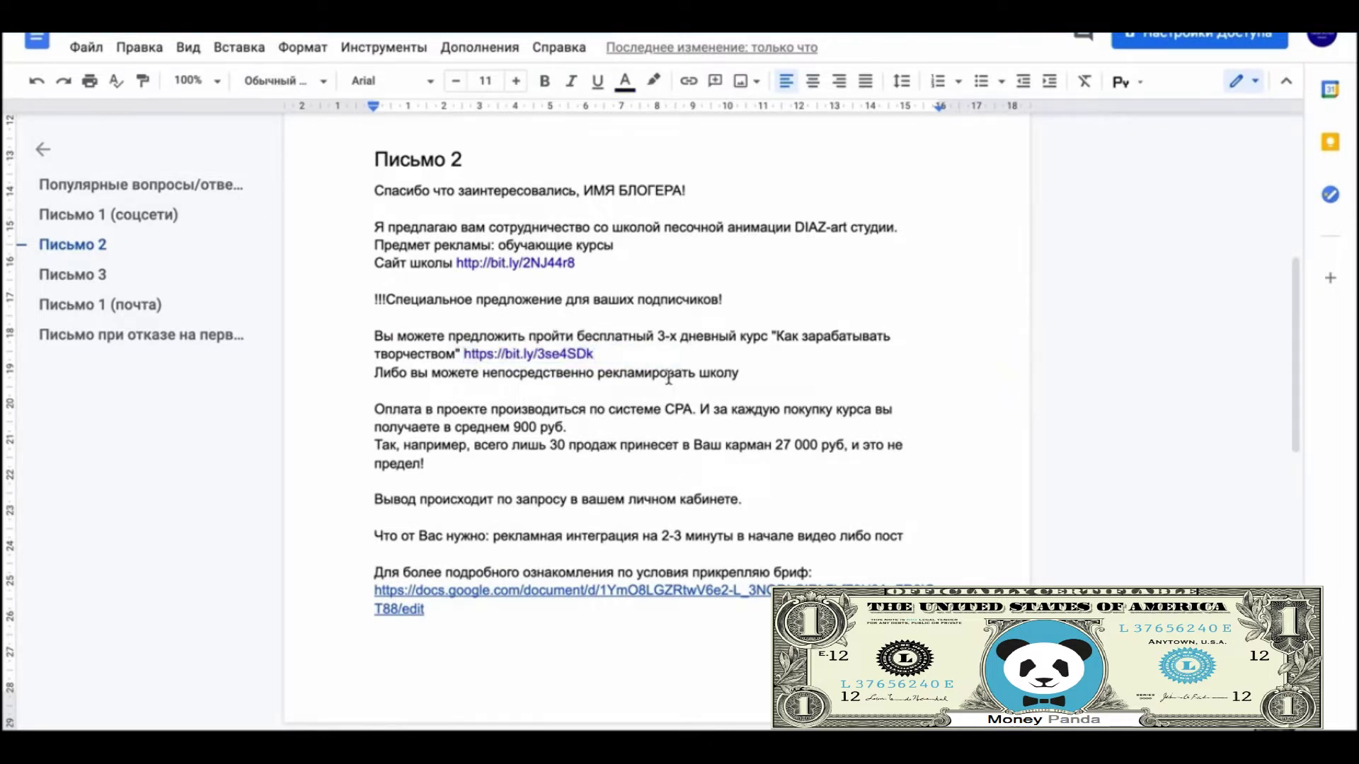
Step: Review the letter templates for parts to adapt, including the gender ending "хотел(а)" in Письмо 1 (почта)
scroll(668, 377, "down", 10)
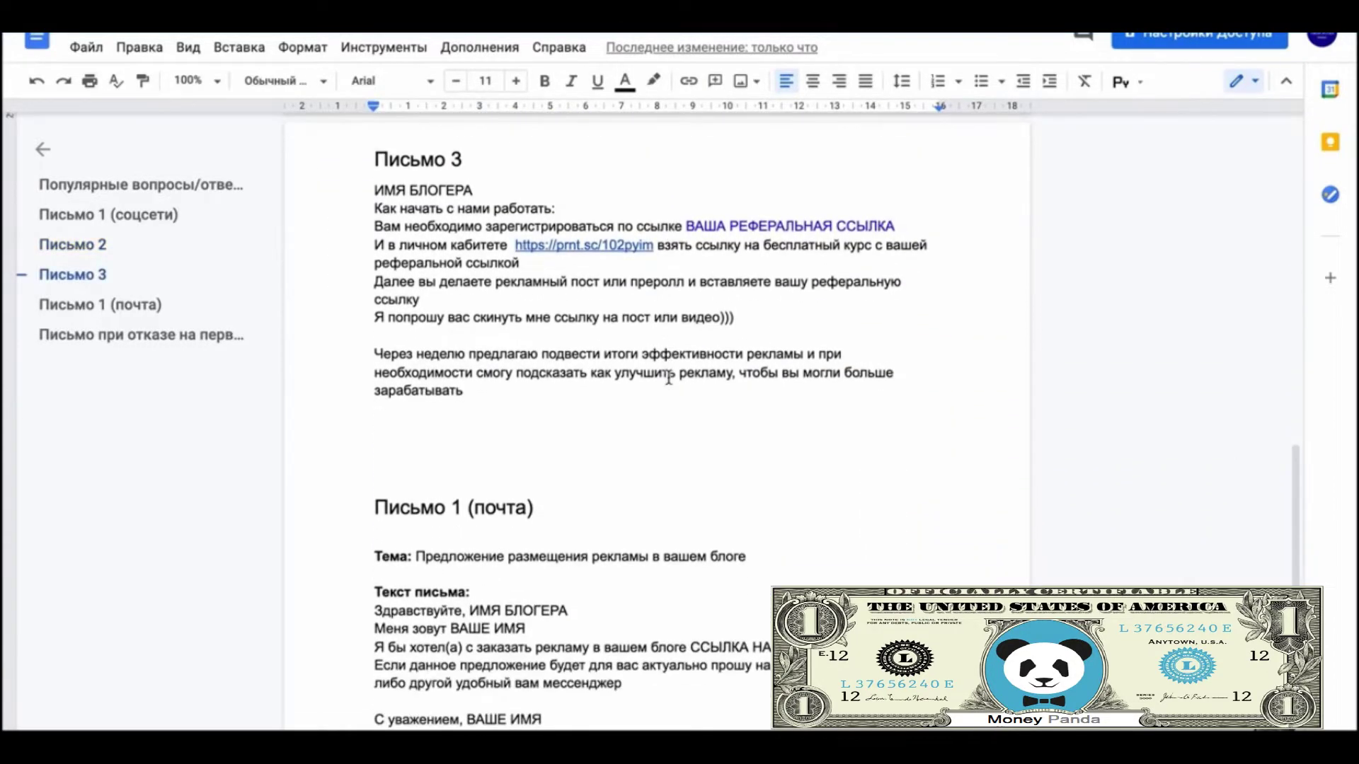
scroll(668, 377, "down", 5)
left_click_drag(463, 288, 409, 294)
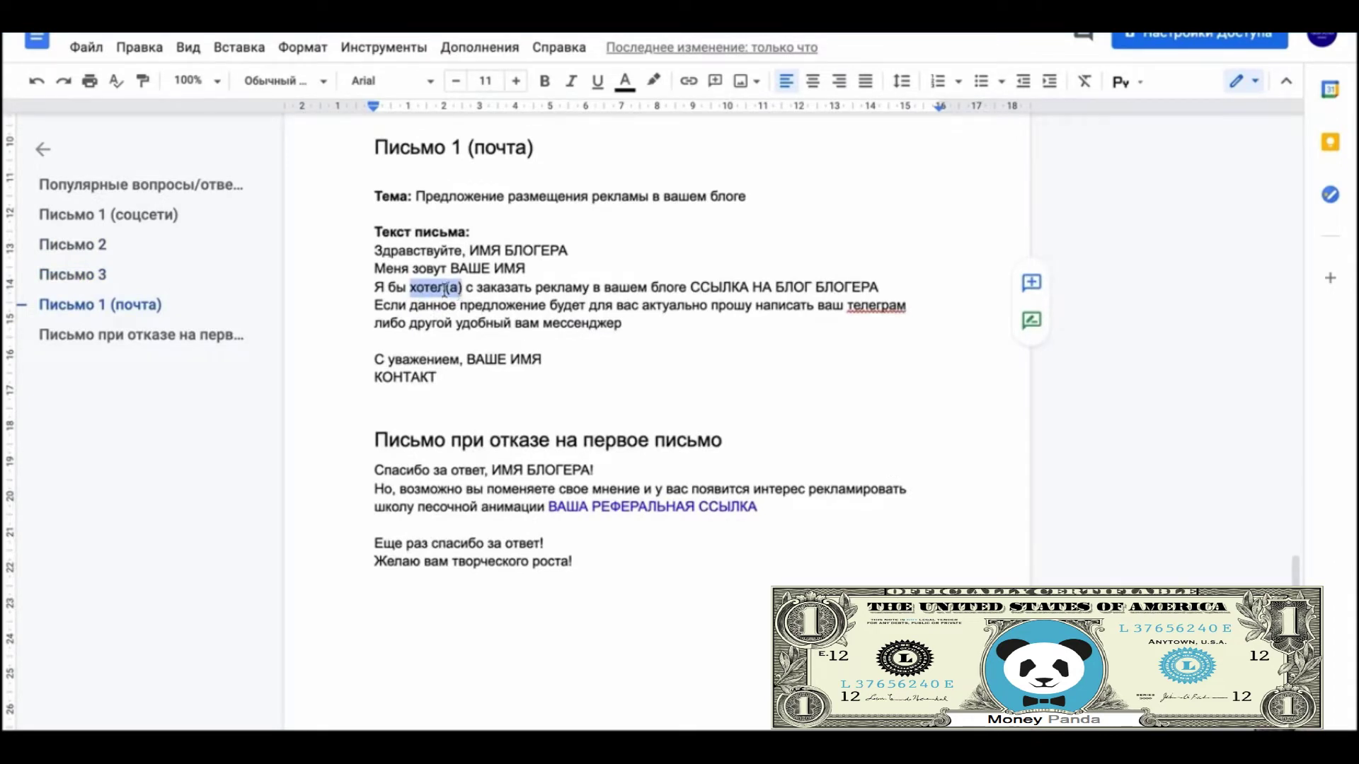
left_click(443, 289)
left_click_drag(461, 288, 409, 291)
left_click(463, 288)
left_click_drag(446, 289, 461, 289)
scroll(461, 289, "up", 20)
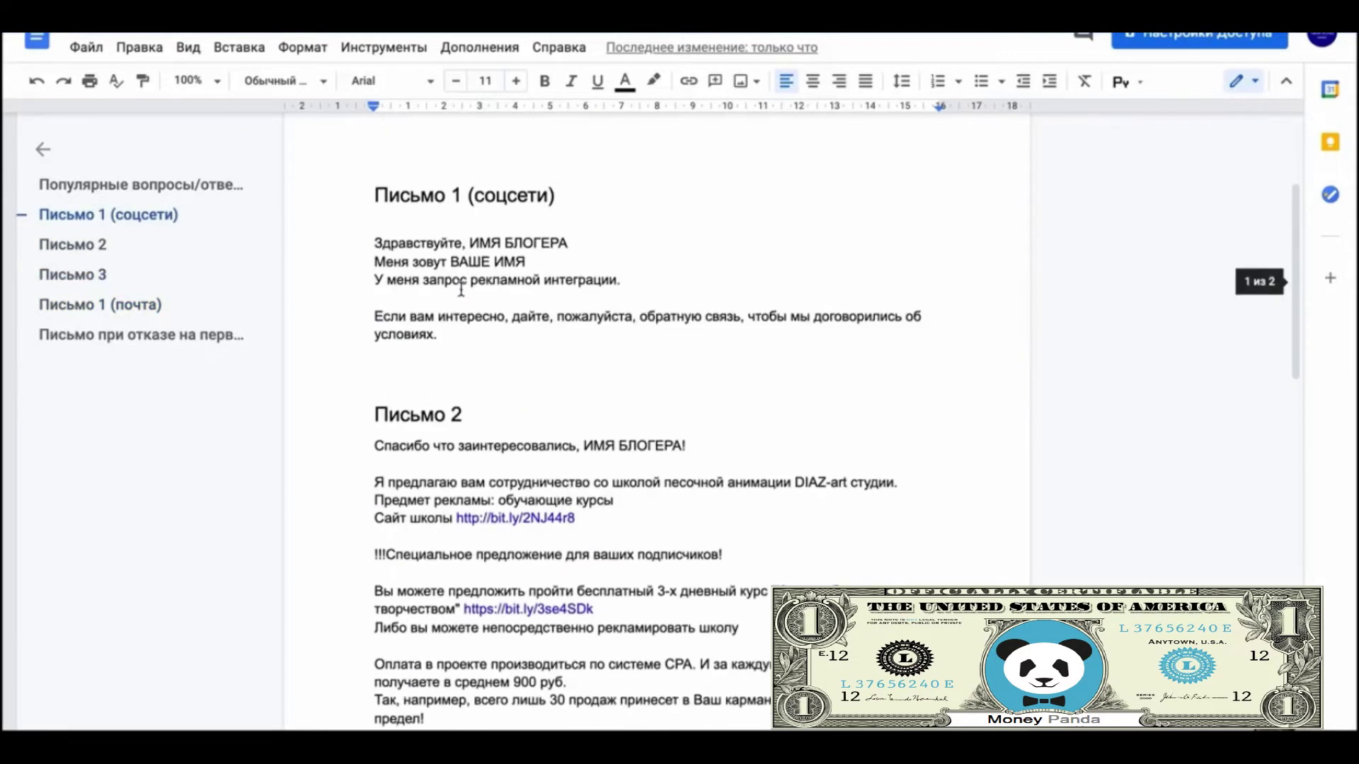
scroll(461, 289, "down", 5)
scroll(461, 289, "down", 1)
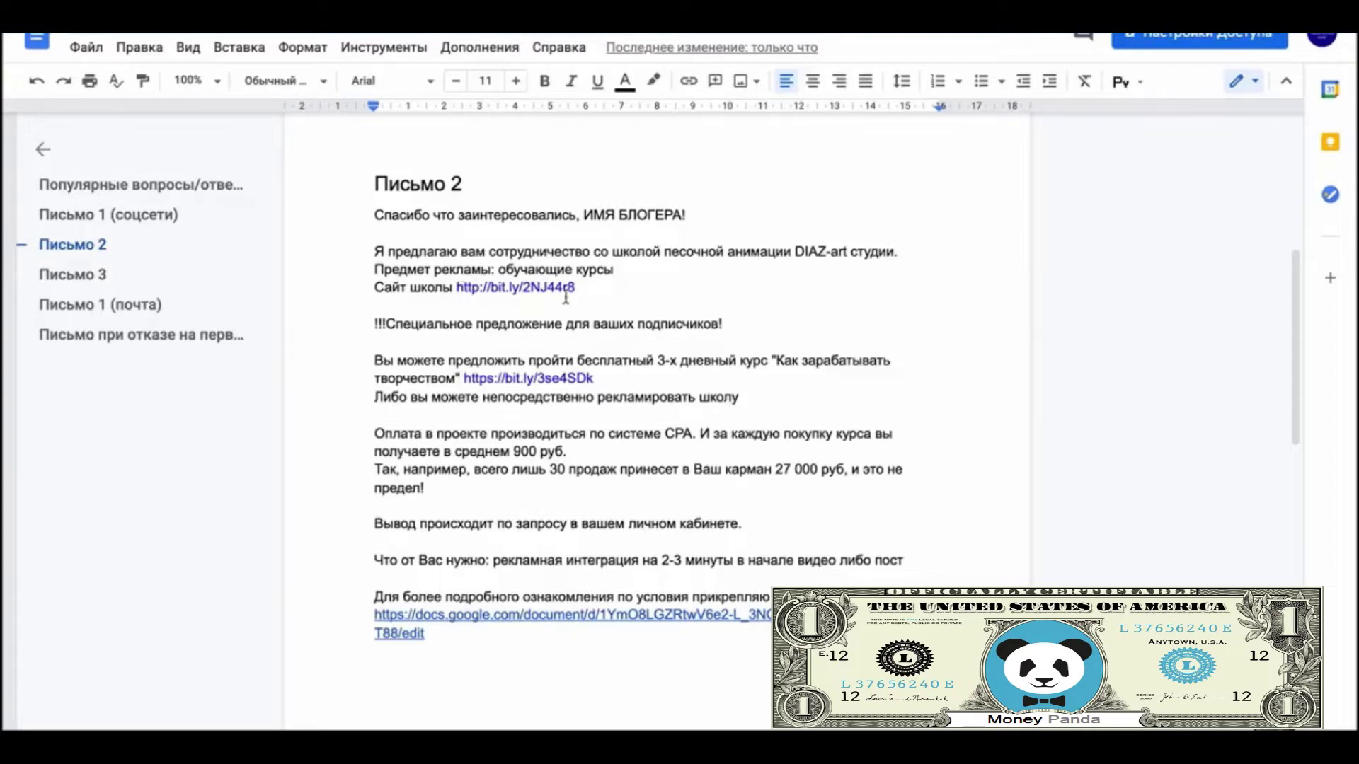
scroll(690, 458, "down", 7)
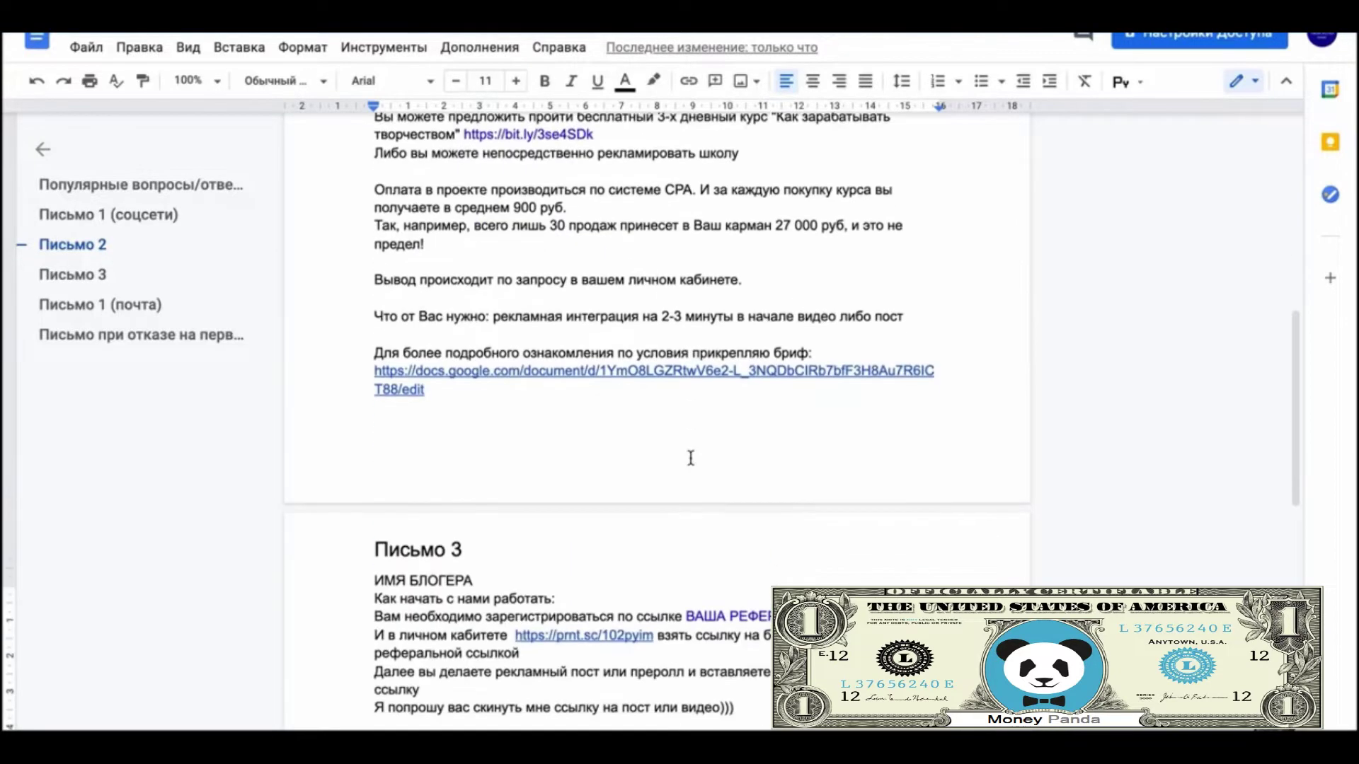
scroll(690, 458, "down", 4)
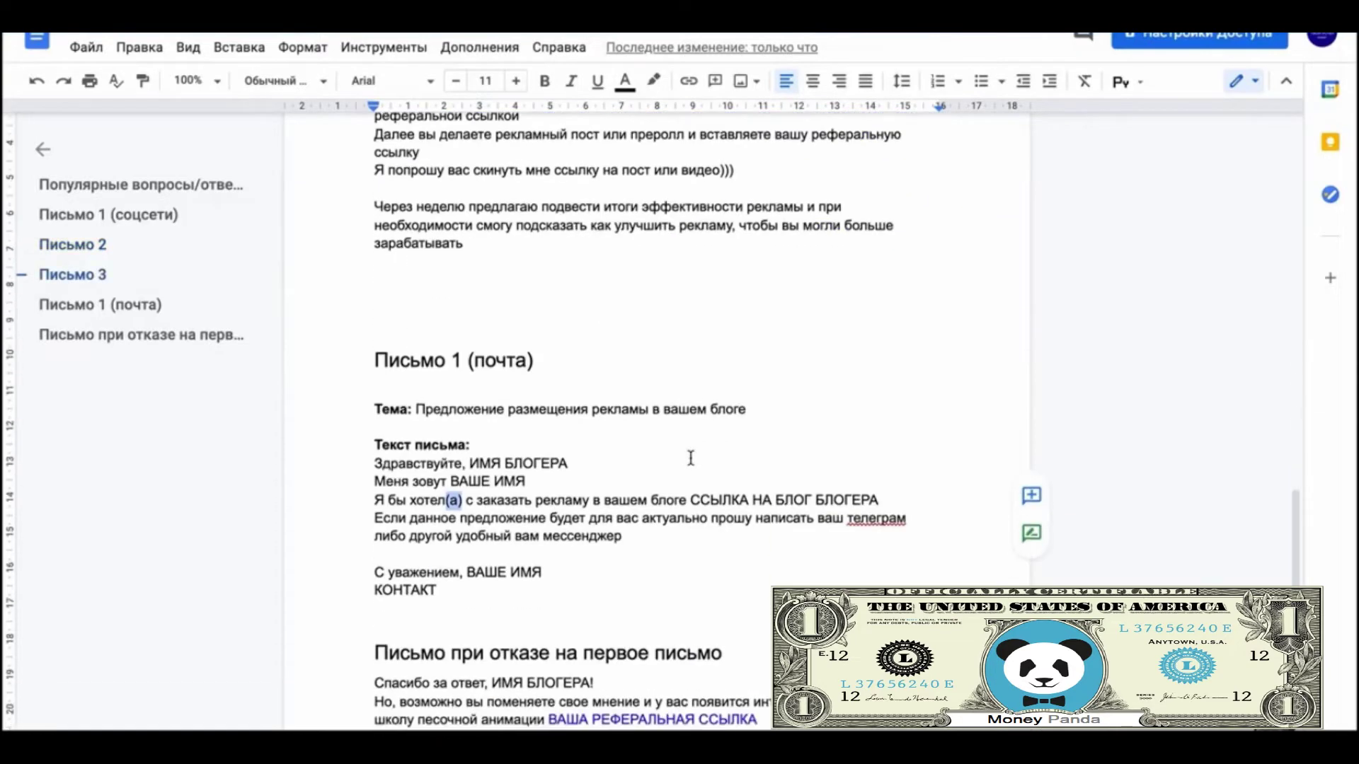
scroll(646, 359, "up", 4)
scroll(972, 425, "down", 1)
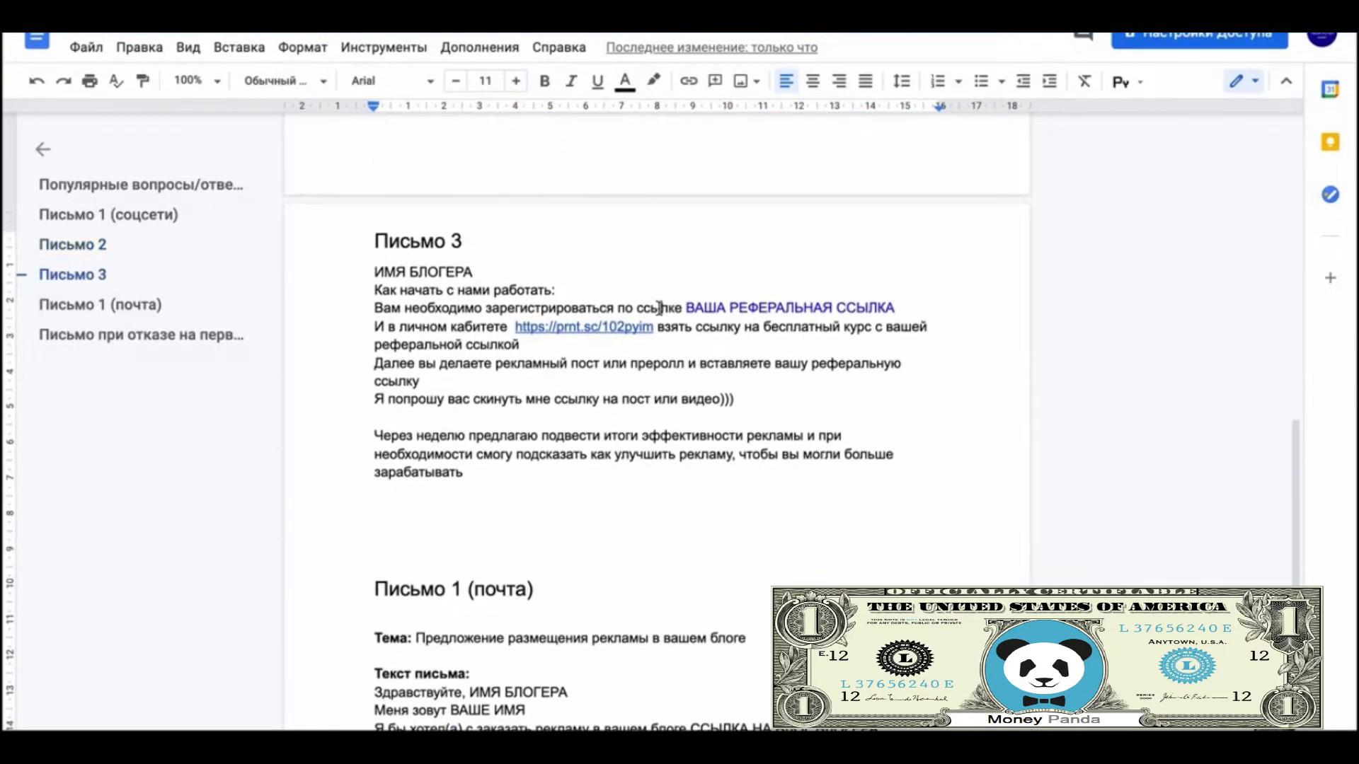
left_click_drag(685, 307, 895, 311)
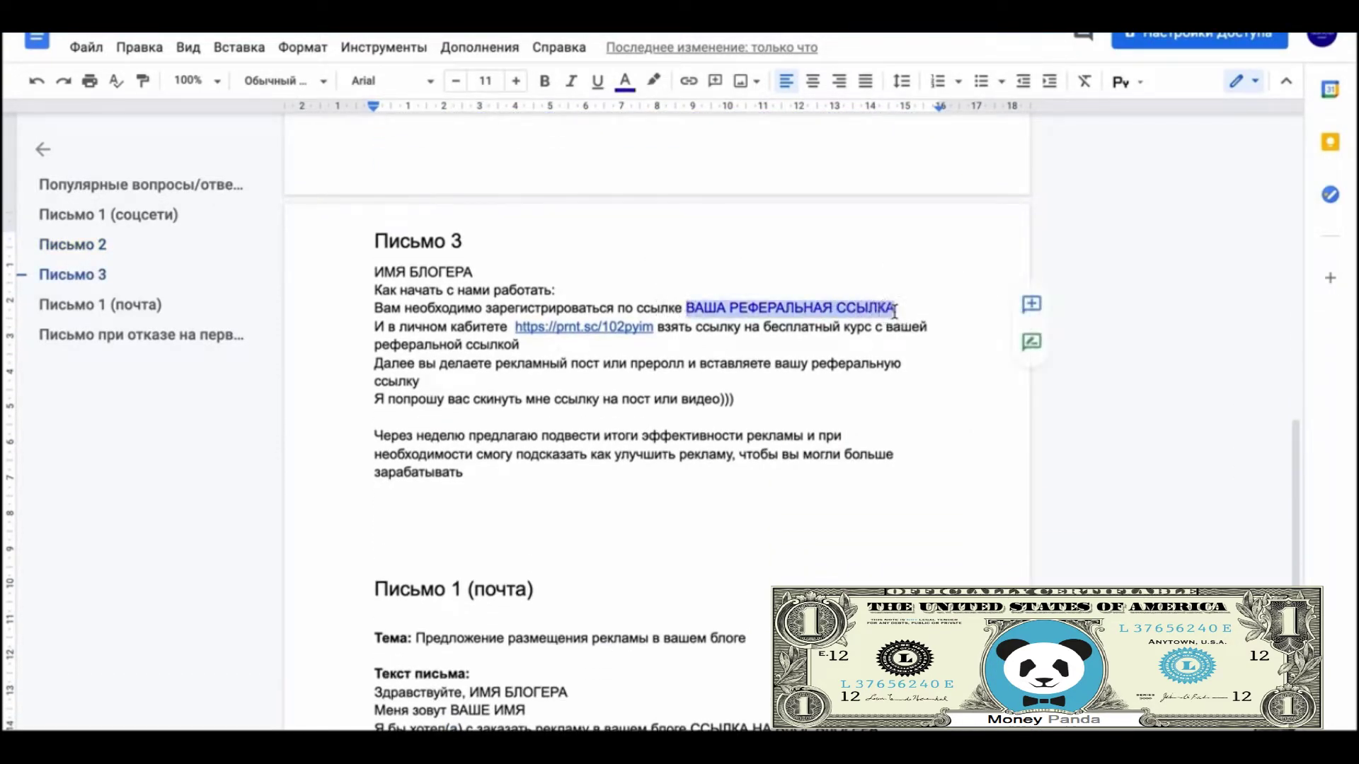
key("ctrl+Left")
left_click_drag(1075, 211, 805, 198)
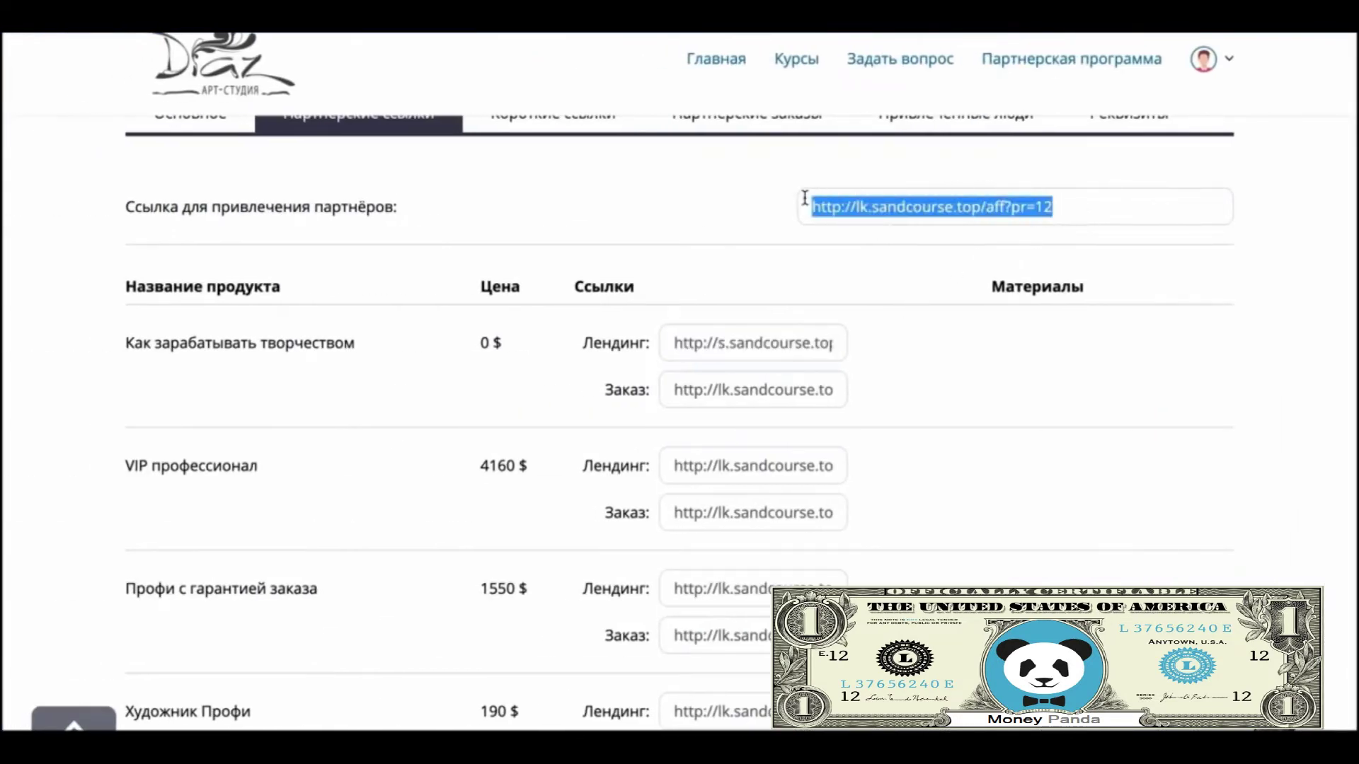
right_click(875, 213)
left_click(913, 240)
key("ctrl+Right")
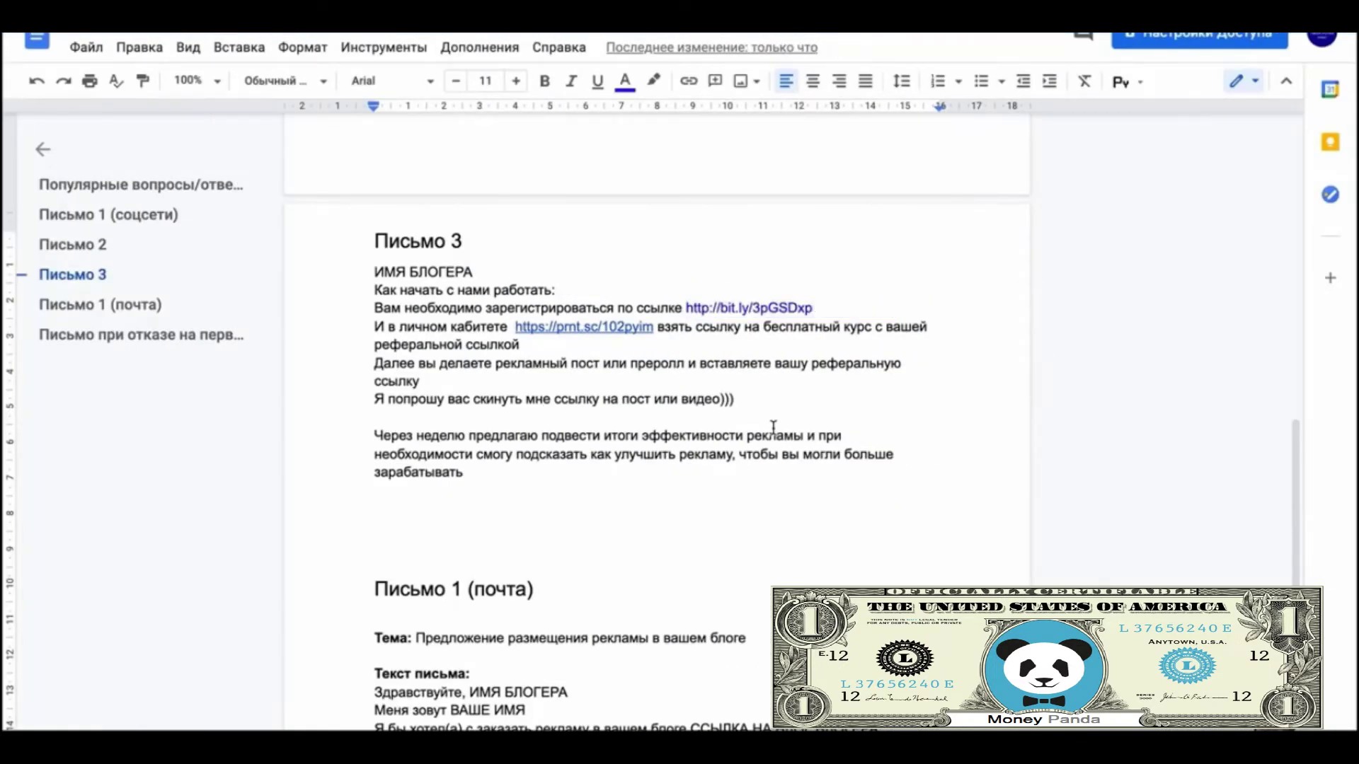
Step: Review the letters for the ИМЯ БЛОГЕРА and ВАШЕ ИМЯ placeholders that need personal details
scroll(773, 427, "up", 10)
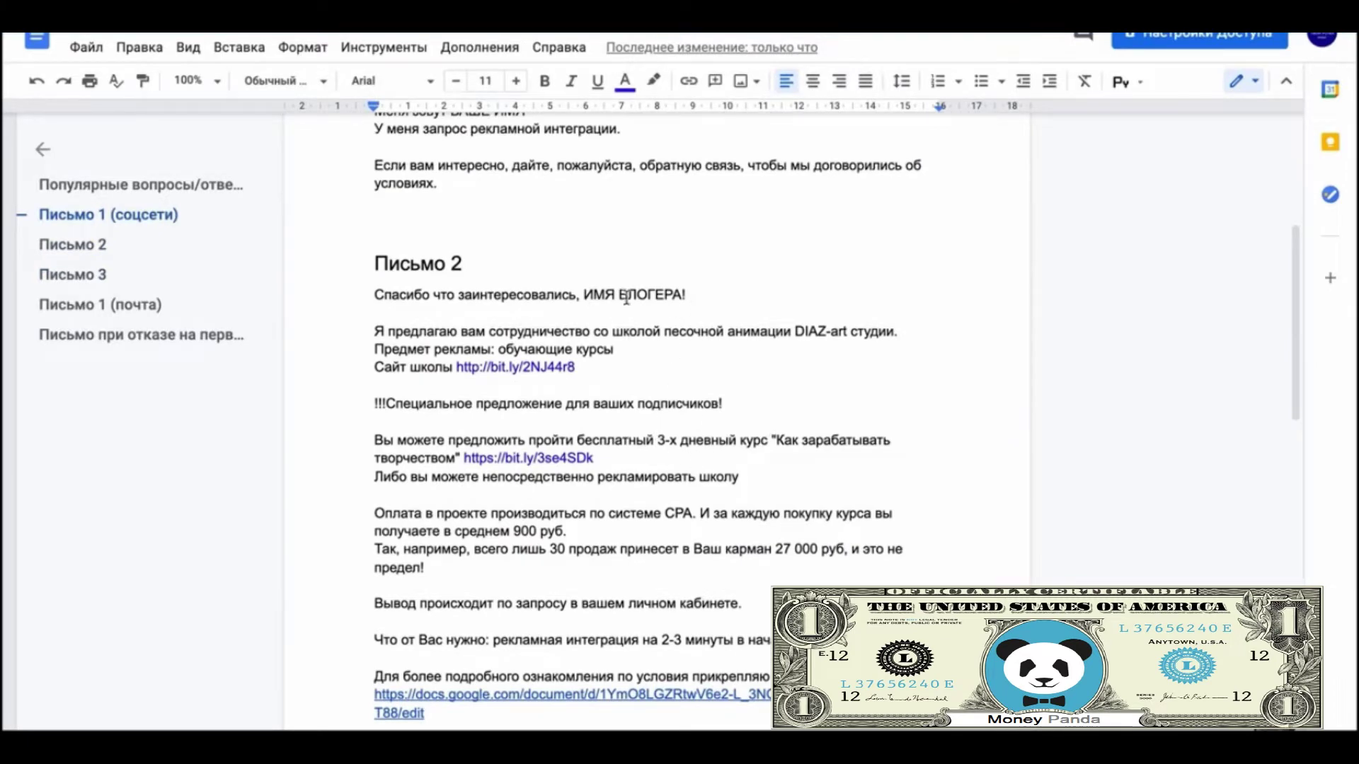
scroll(718, 465, "down", 10)
scroll(718, 465, "up", 5)
scroll(718, 465, "down", 1)
scroll(718, 464, "down", 3)
left_click_drag(376, 306, 472, 310)
scroll(471, 309, "up", 7)
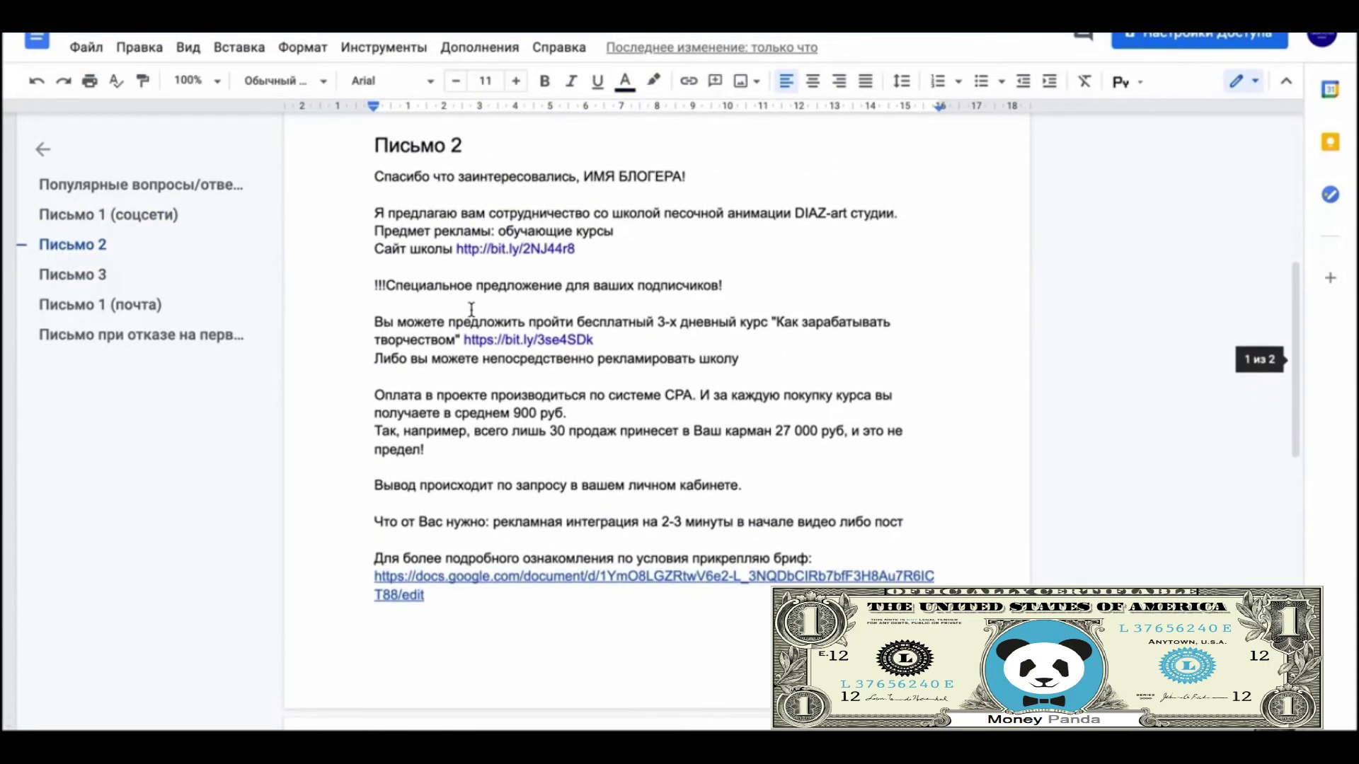
scroll(472, 310, "up", 5)
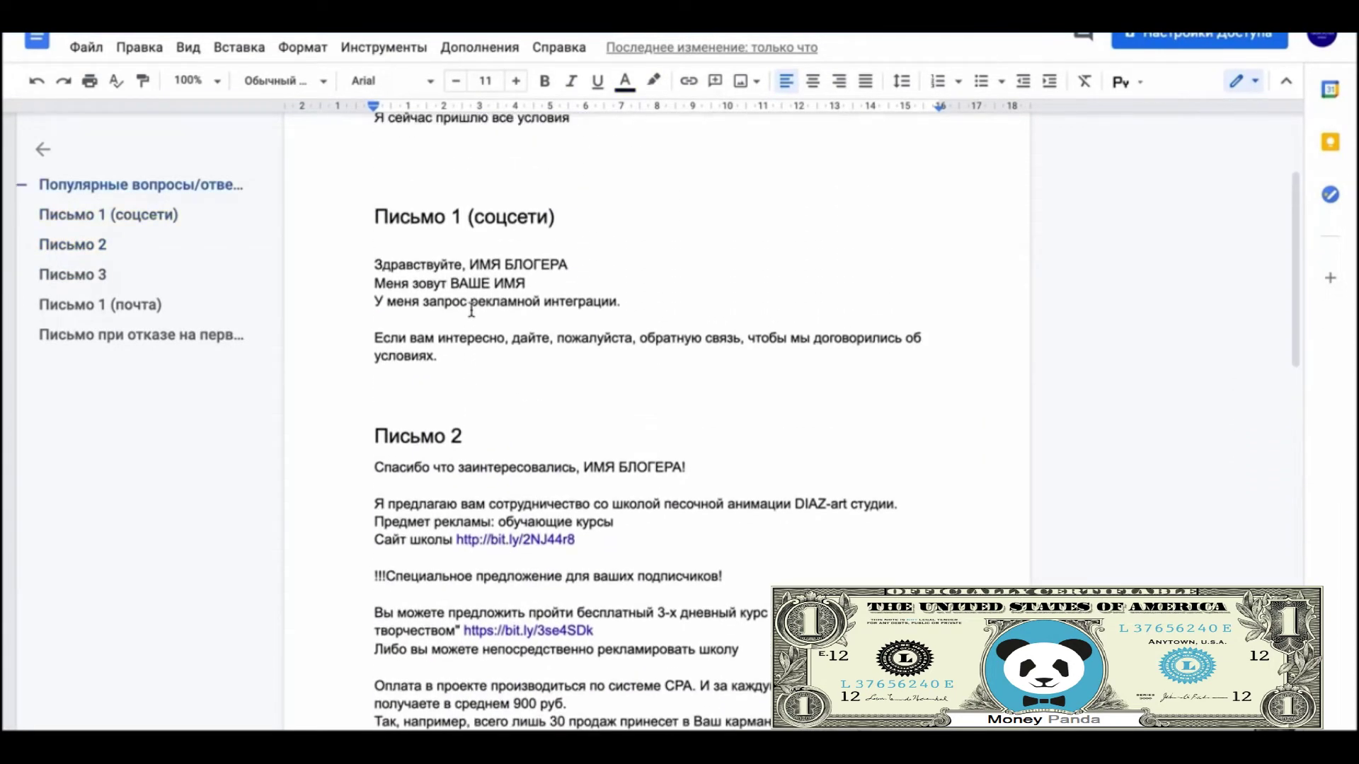
left_click_drag(530, 283, 452, 279)
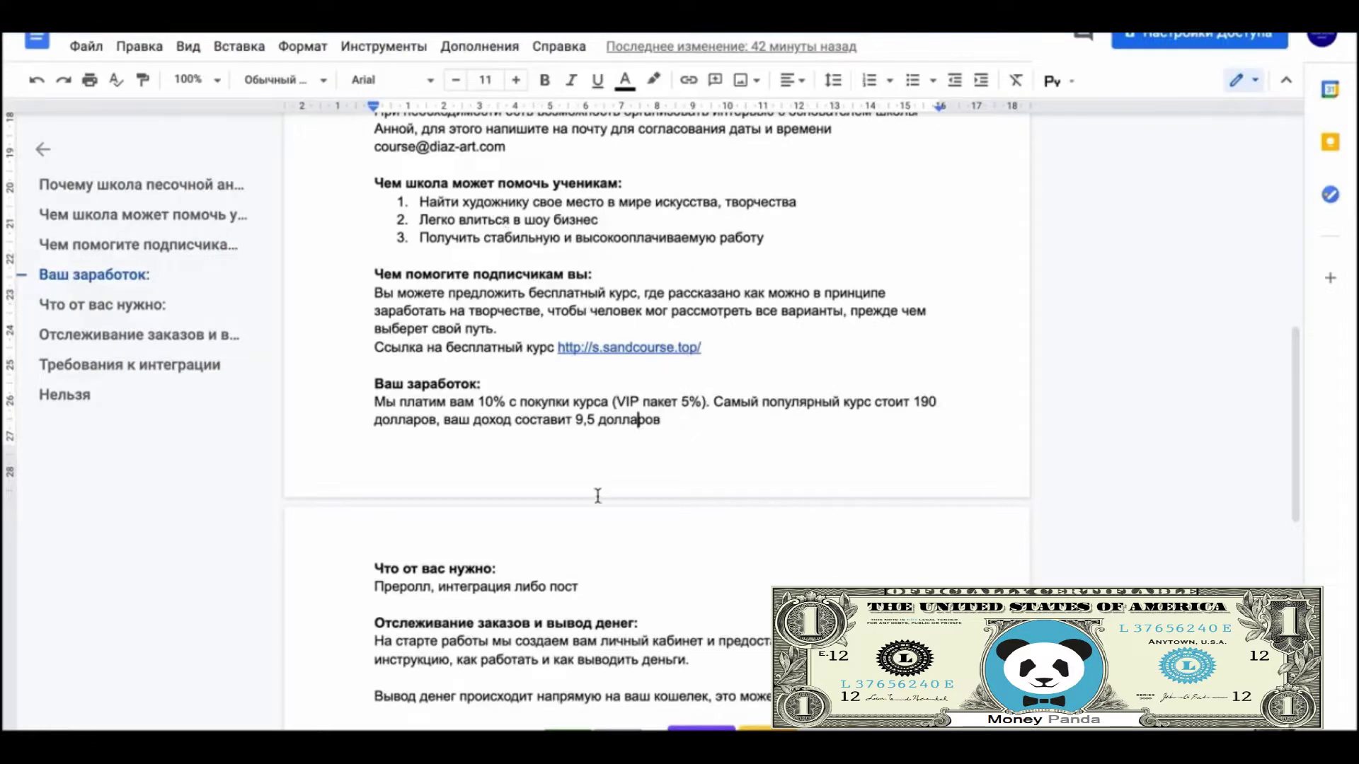
left_click_drag(710, 347, 555, 354)
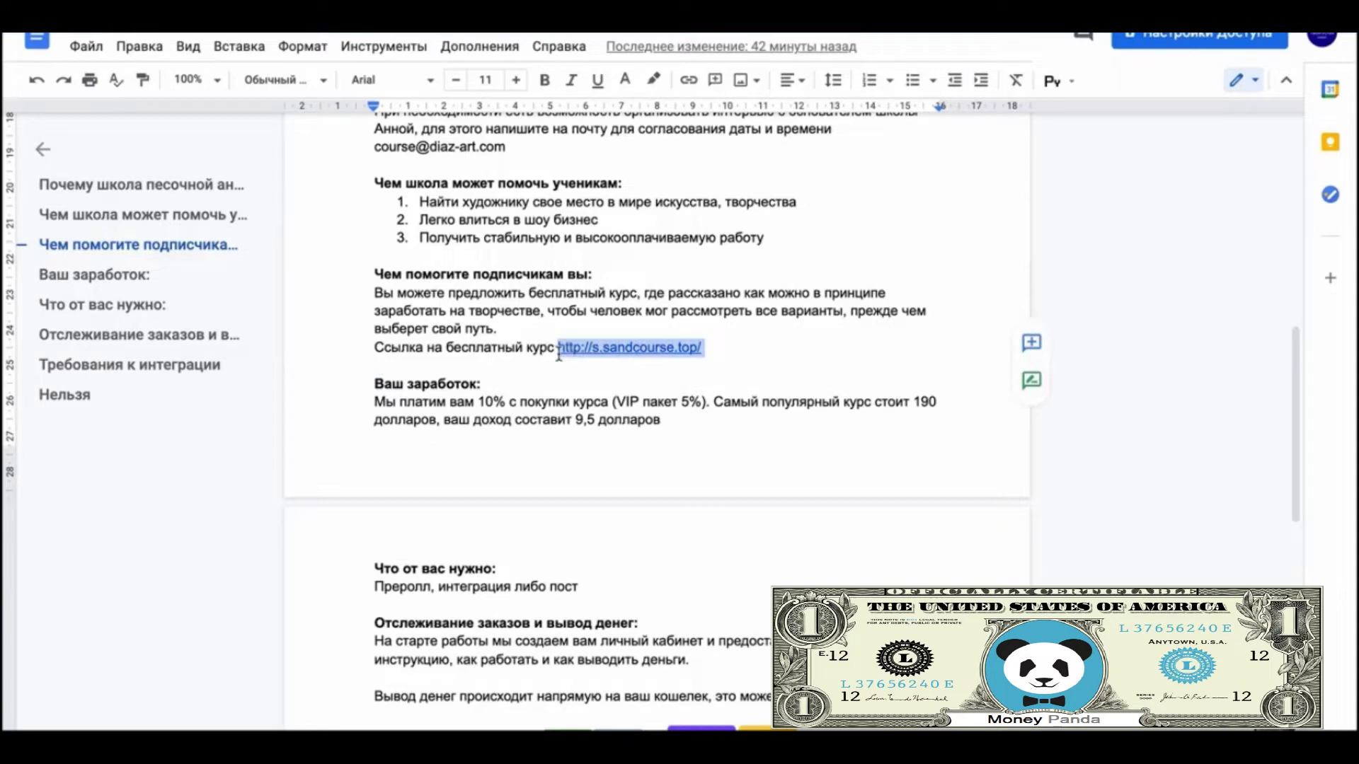
scroll(556, 354, "up", 4)
scroll(559, 354, "down", 7)
scroll(558, 354, "down", 6)
scroll(559, 353, "up", 12)
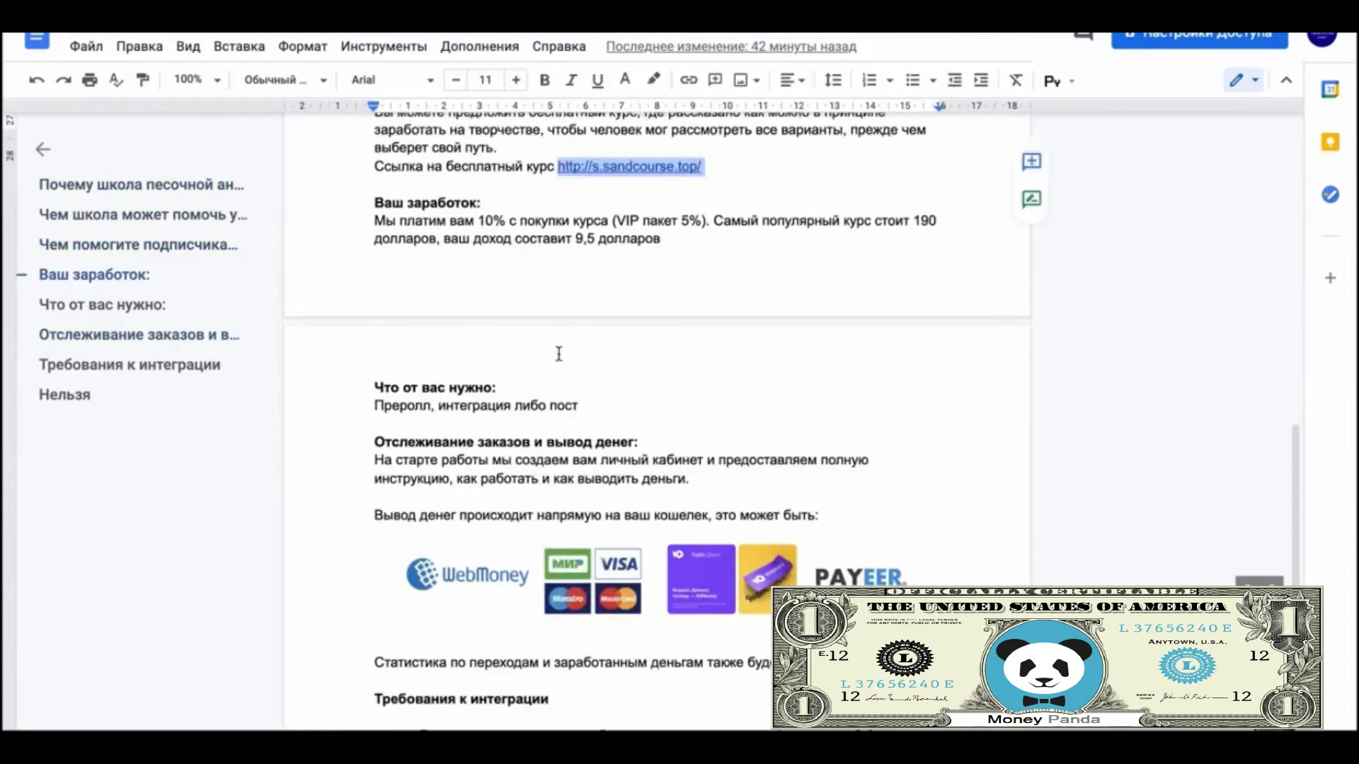
scroll(566, 368, "down", 1)
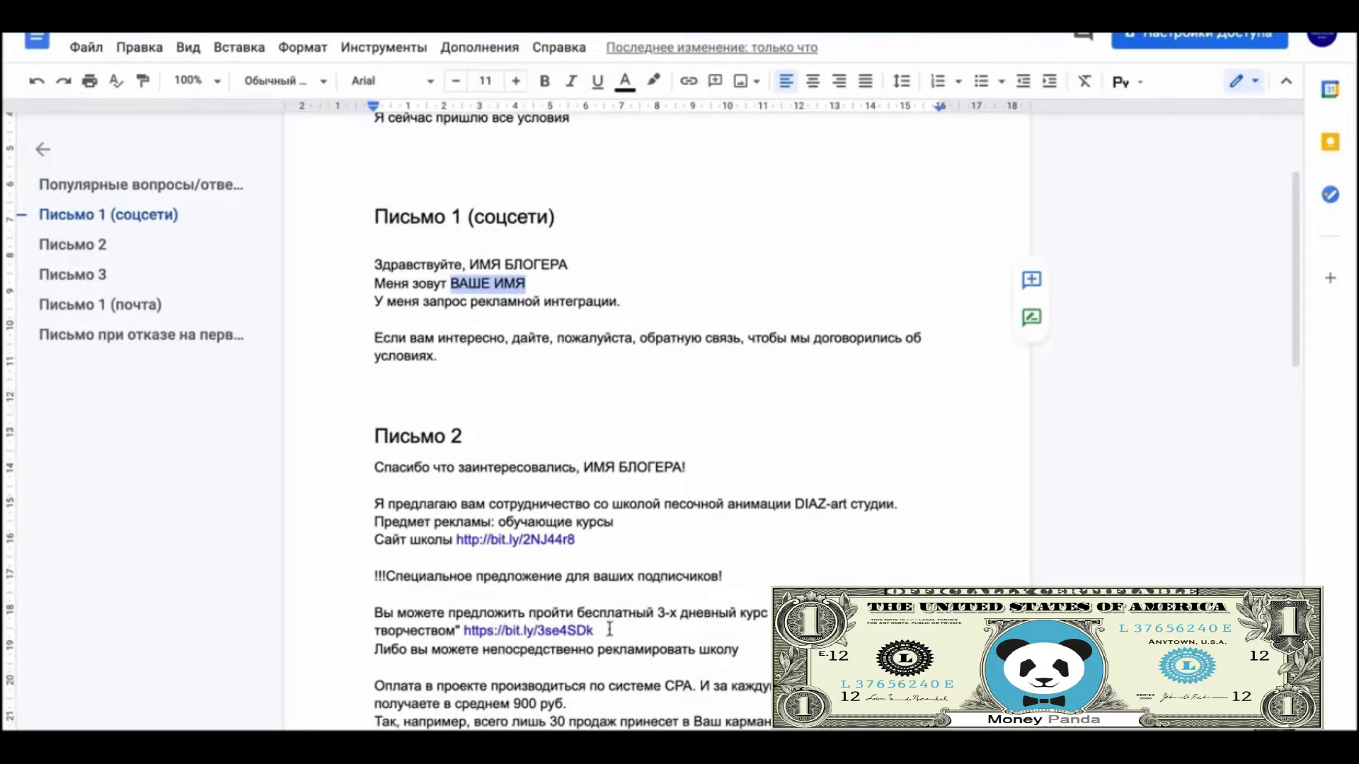
left_click_drag(610, 628, 466, 629)
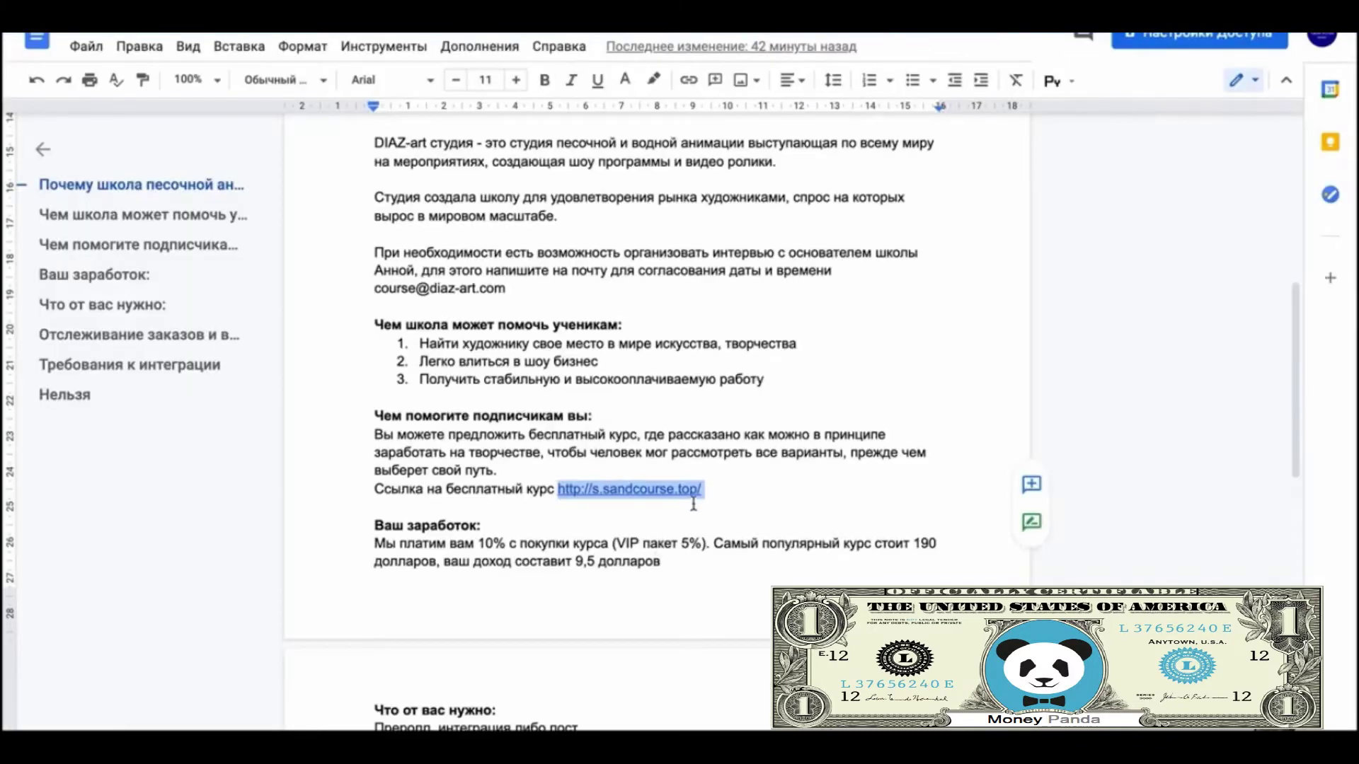
type("https://bit.ly/3se4SDk")
left_click(573, 561)
left_click(695, 490)
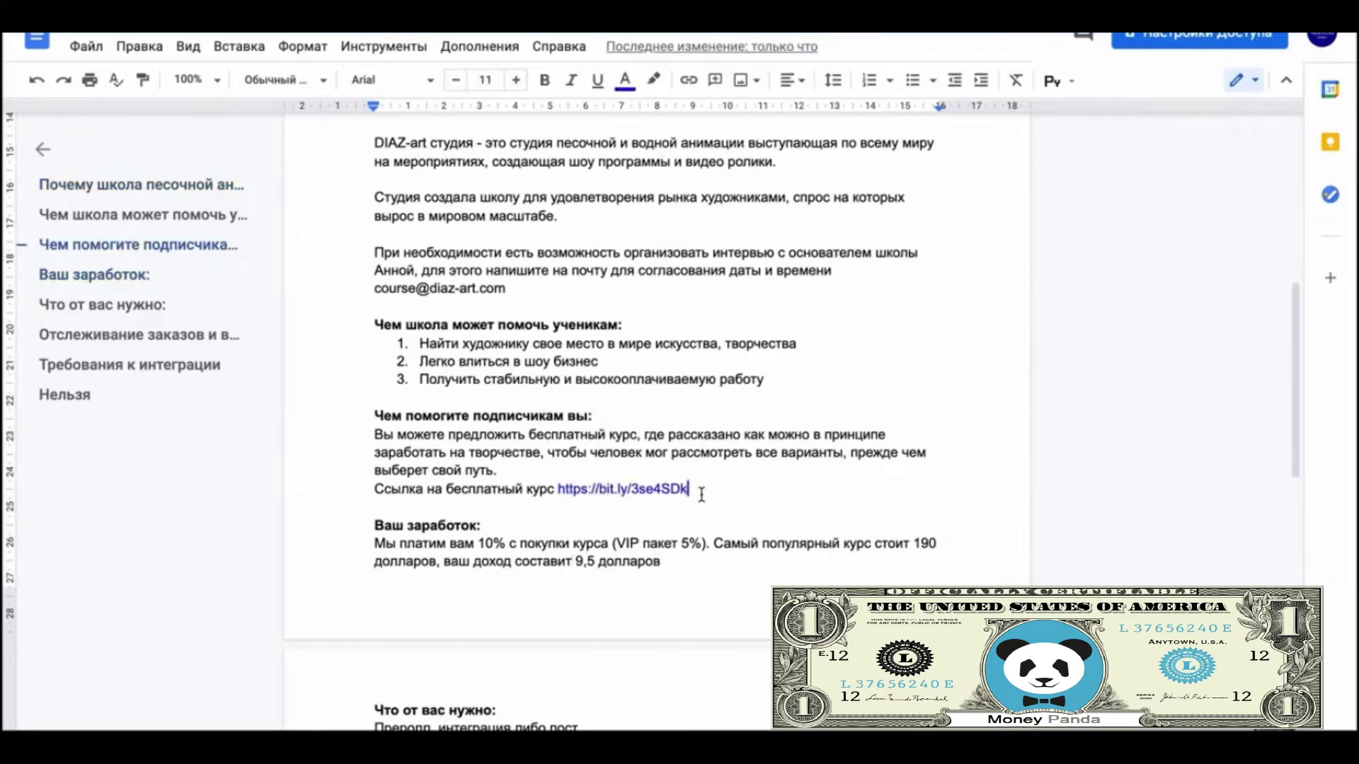
left_click(676, 549)
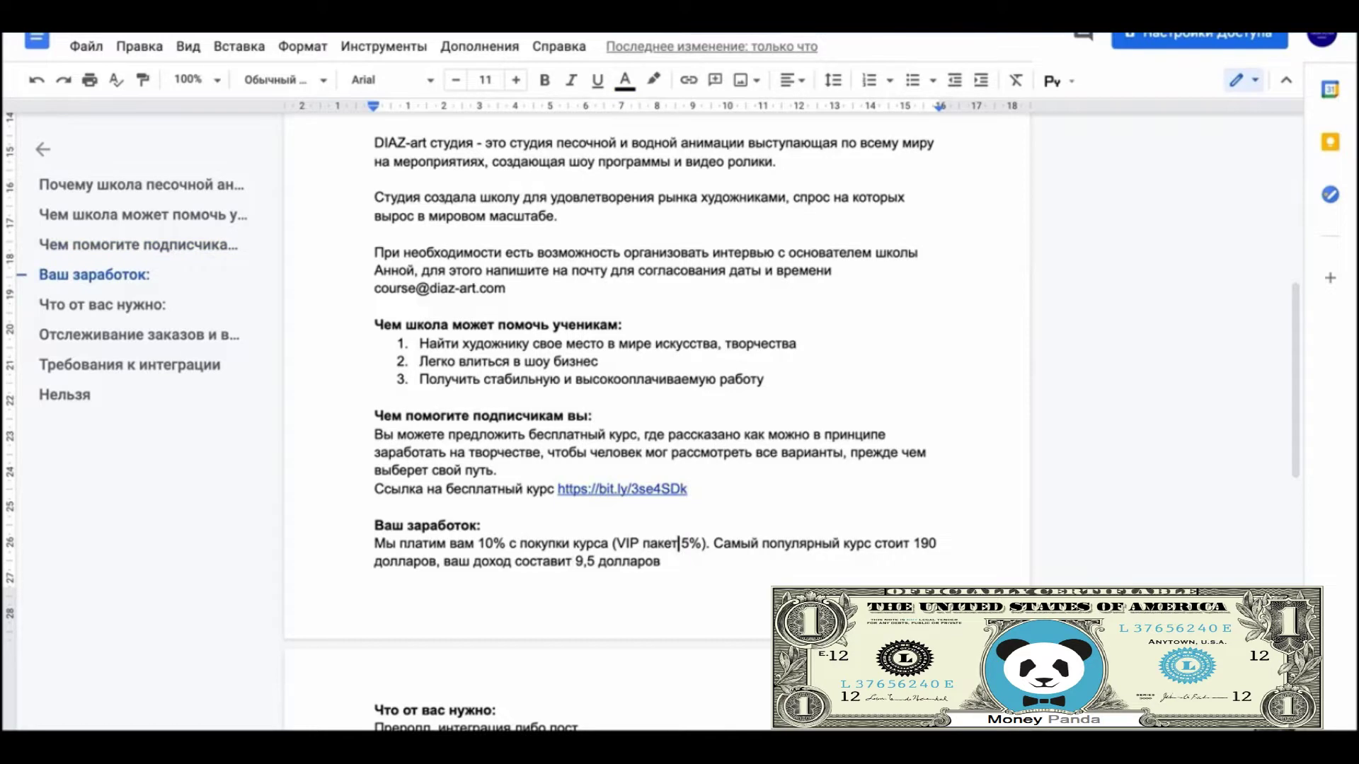
Step: Compare the earnings terms in the brief with Письмо 2, and check the brief link at the end of that letter
key("ctrl+Tab")
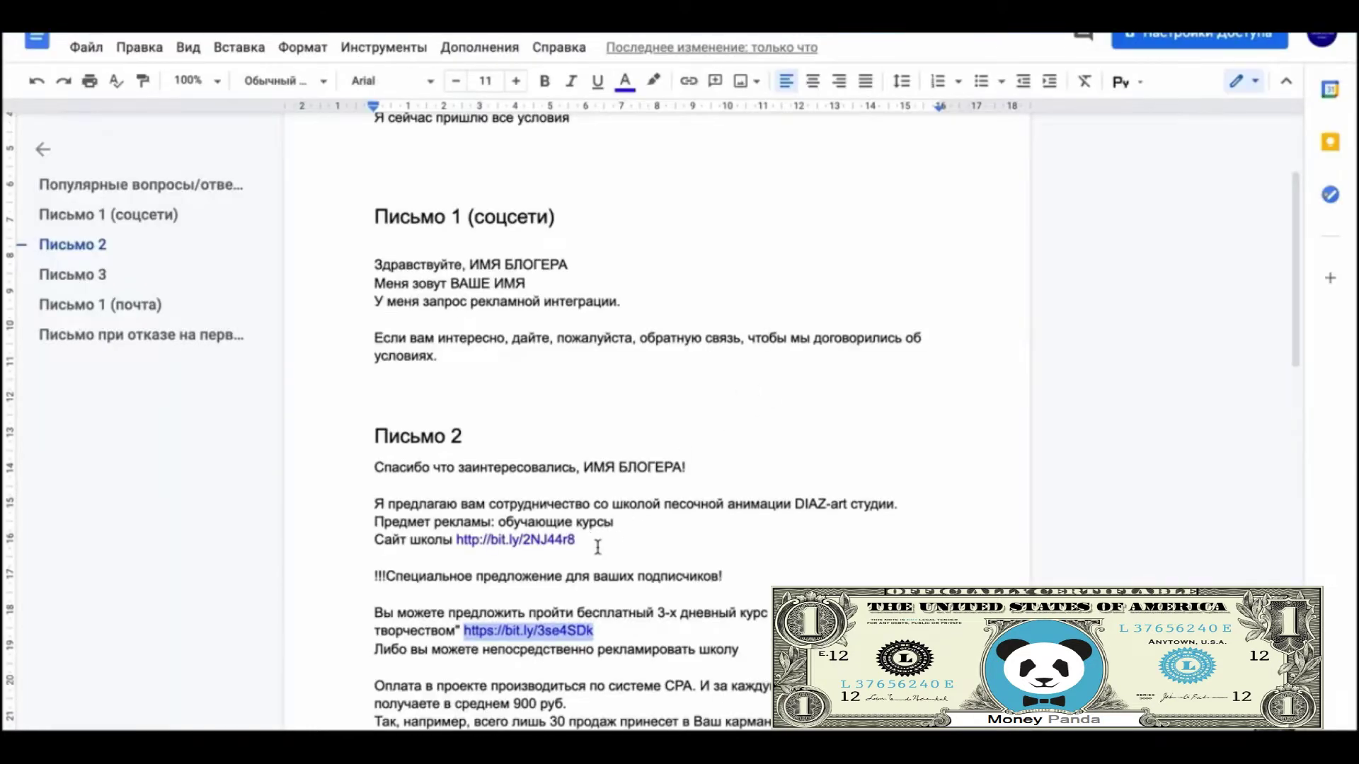
scroll(598, 547, "down", 3)
key("ctrl+shift+Tab")
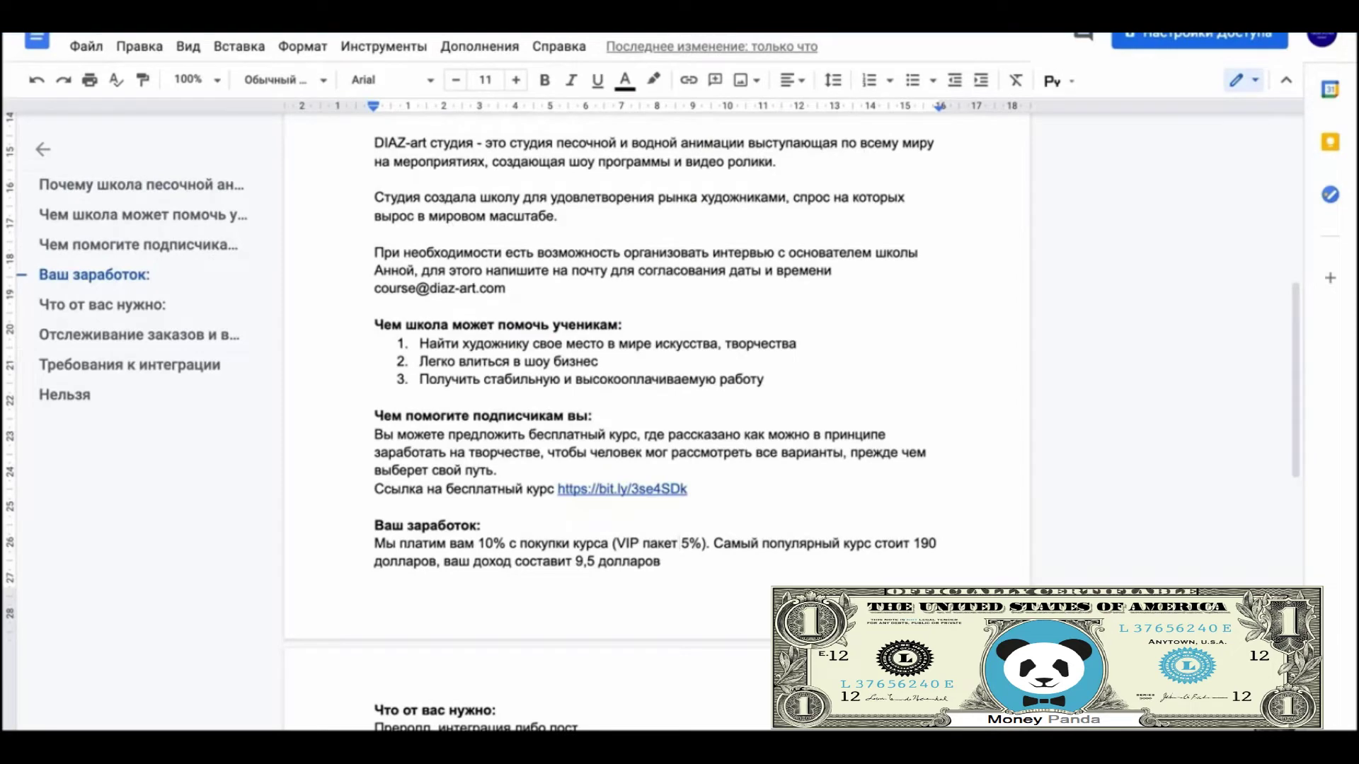
key("ctrl+Tab")
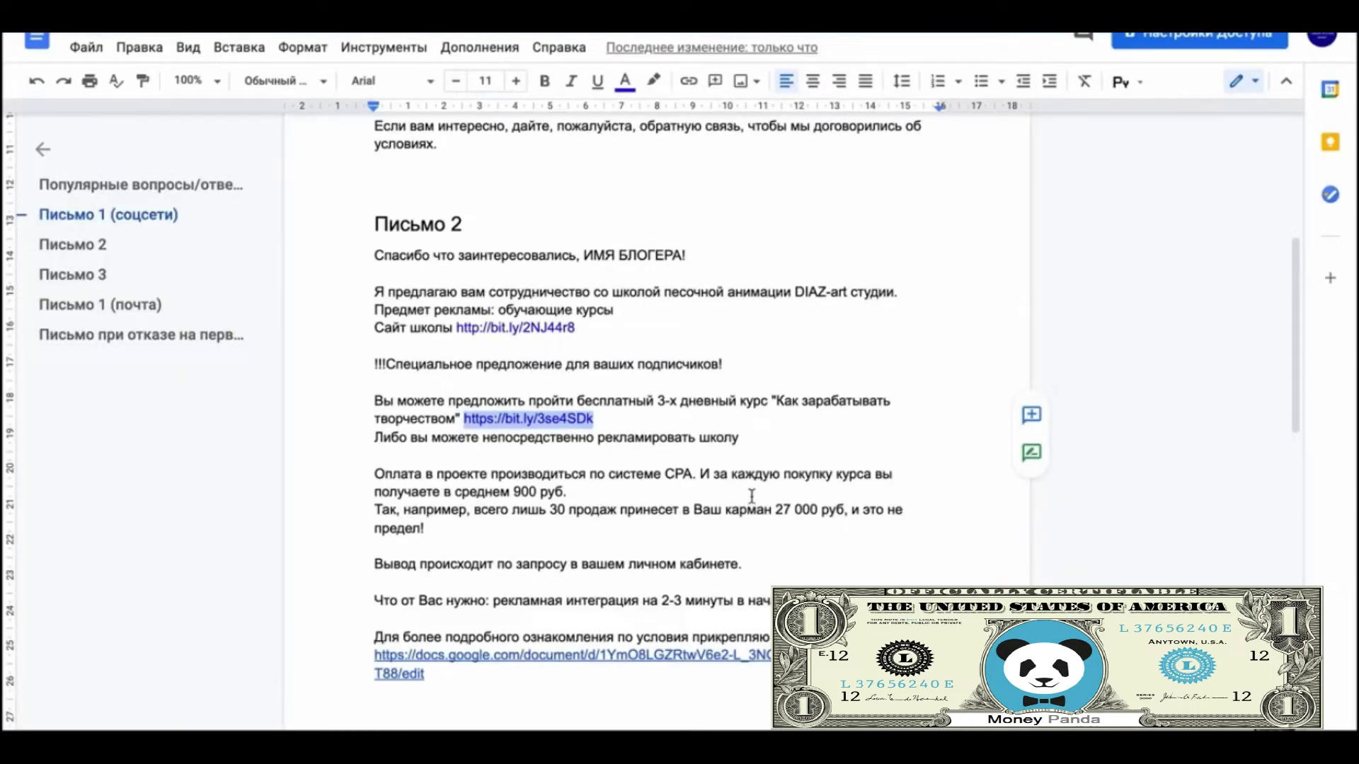
scroll(513, 581, "down", 3)
left_click_drag(424, 576, 371, 561)
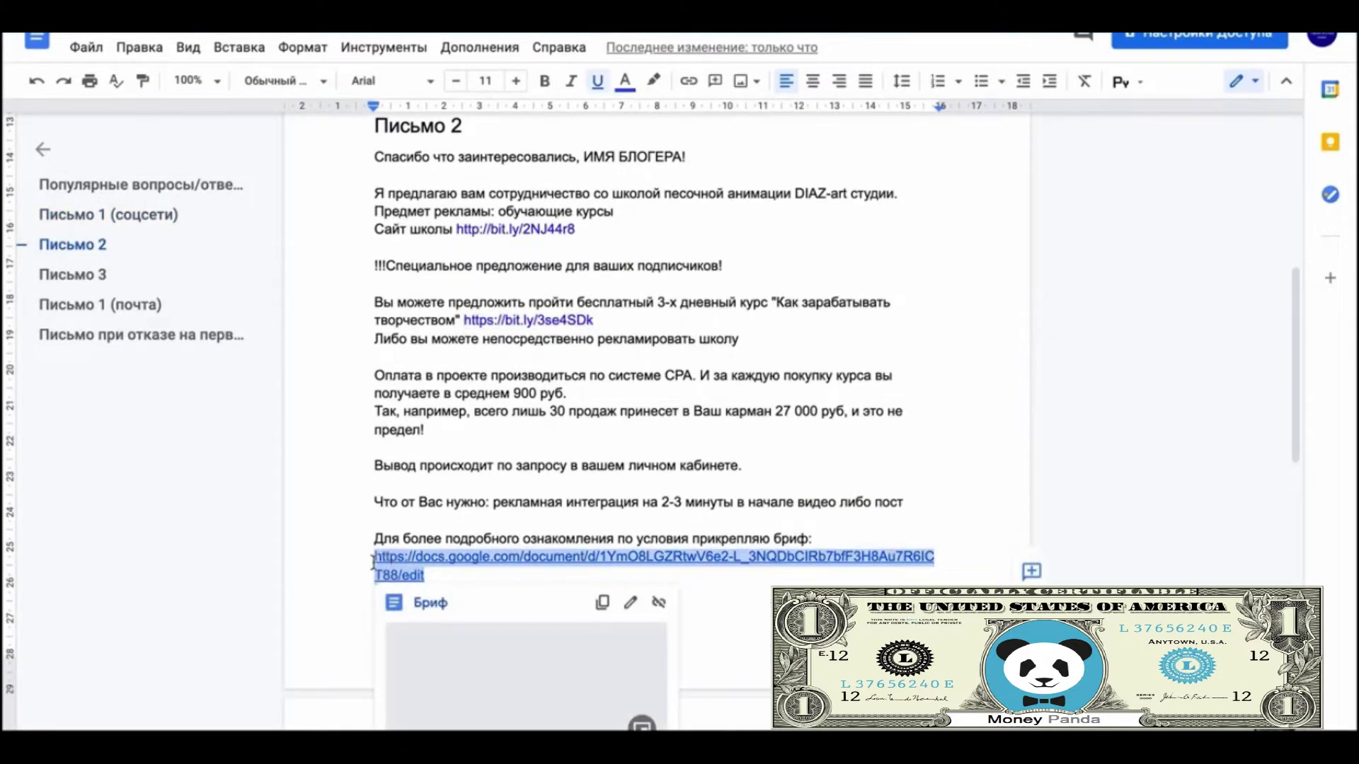
key("Right")
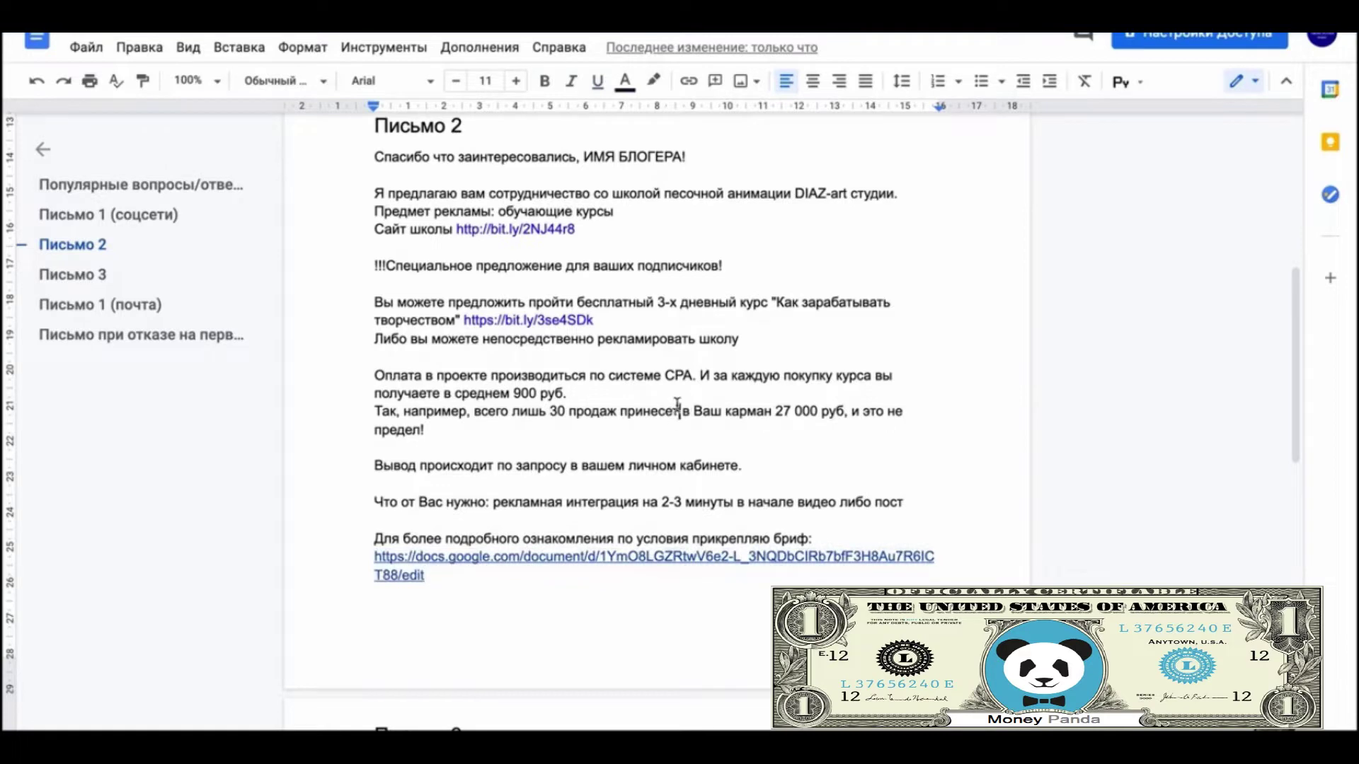
scroll(677, 403, "up", 5)
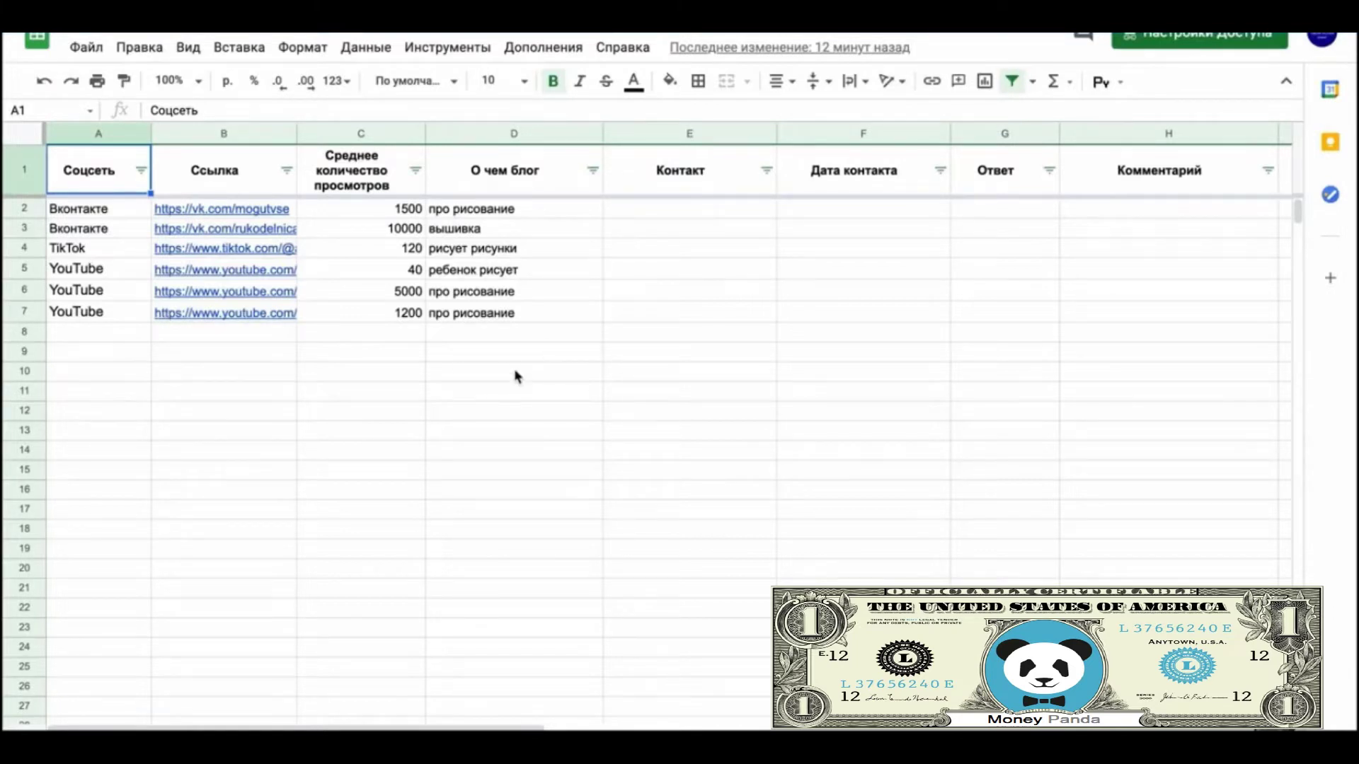
Step: In the blogger table, review the Контакт and Дата контакта columns that track outreach
left_click(690, 133)
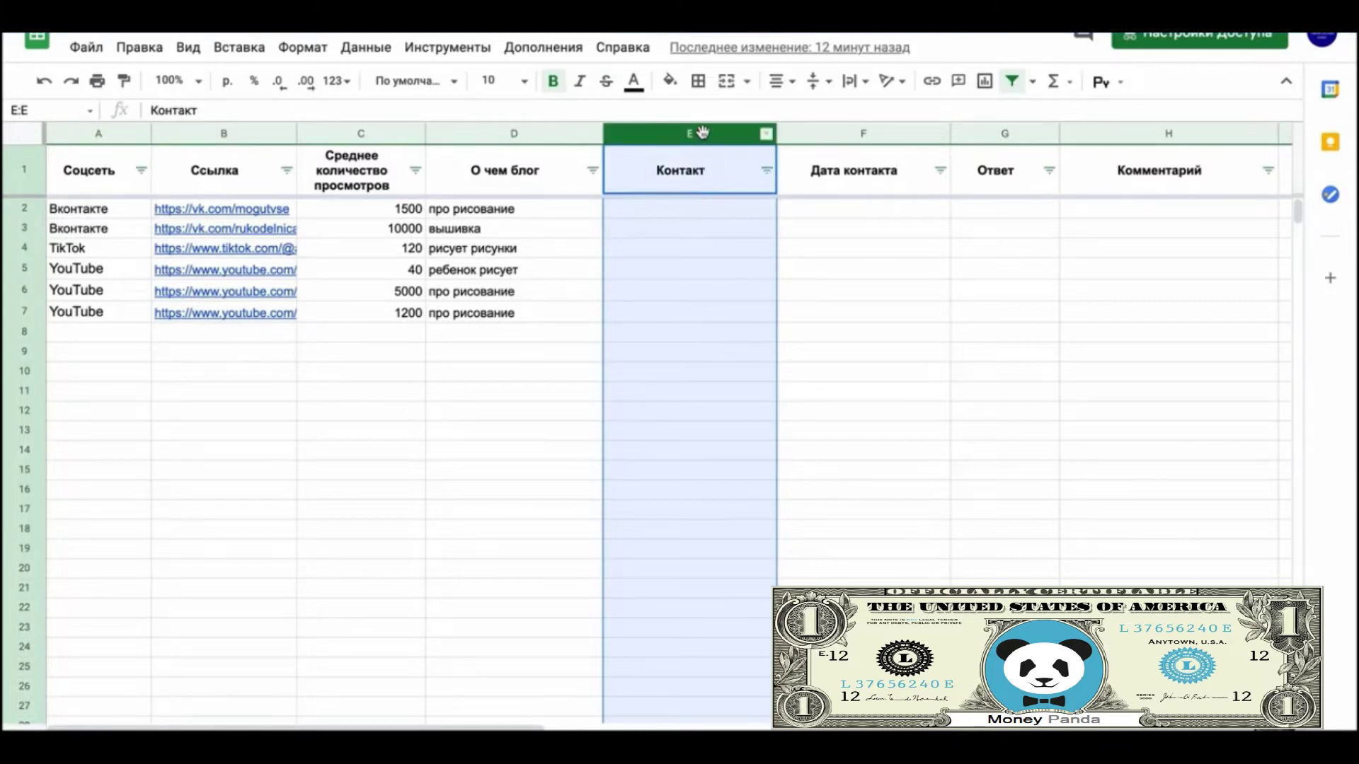
left_click(856, 140)
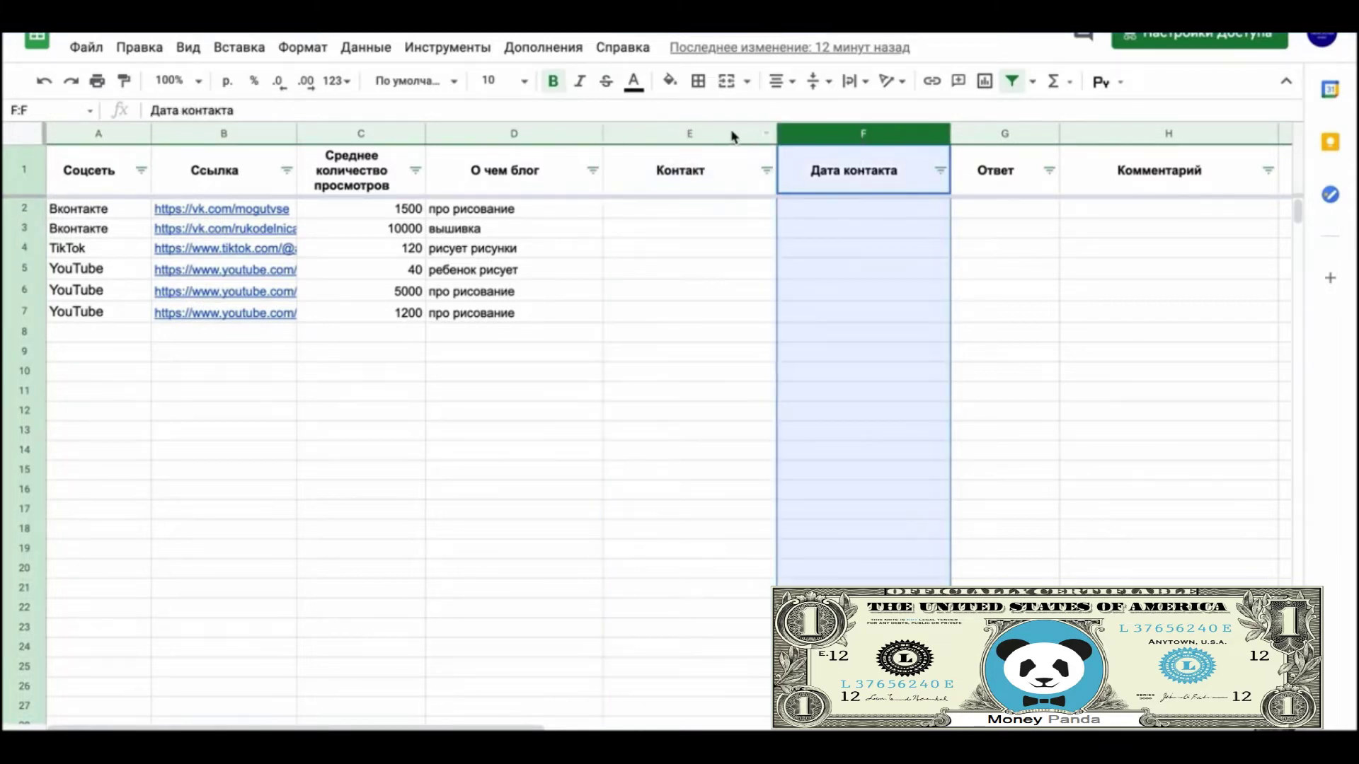
left_click(717, 135)
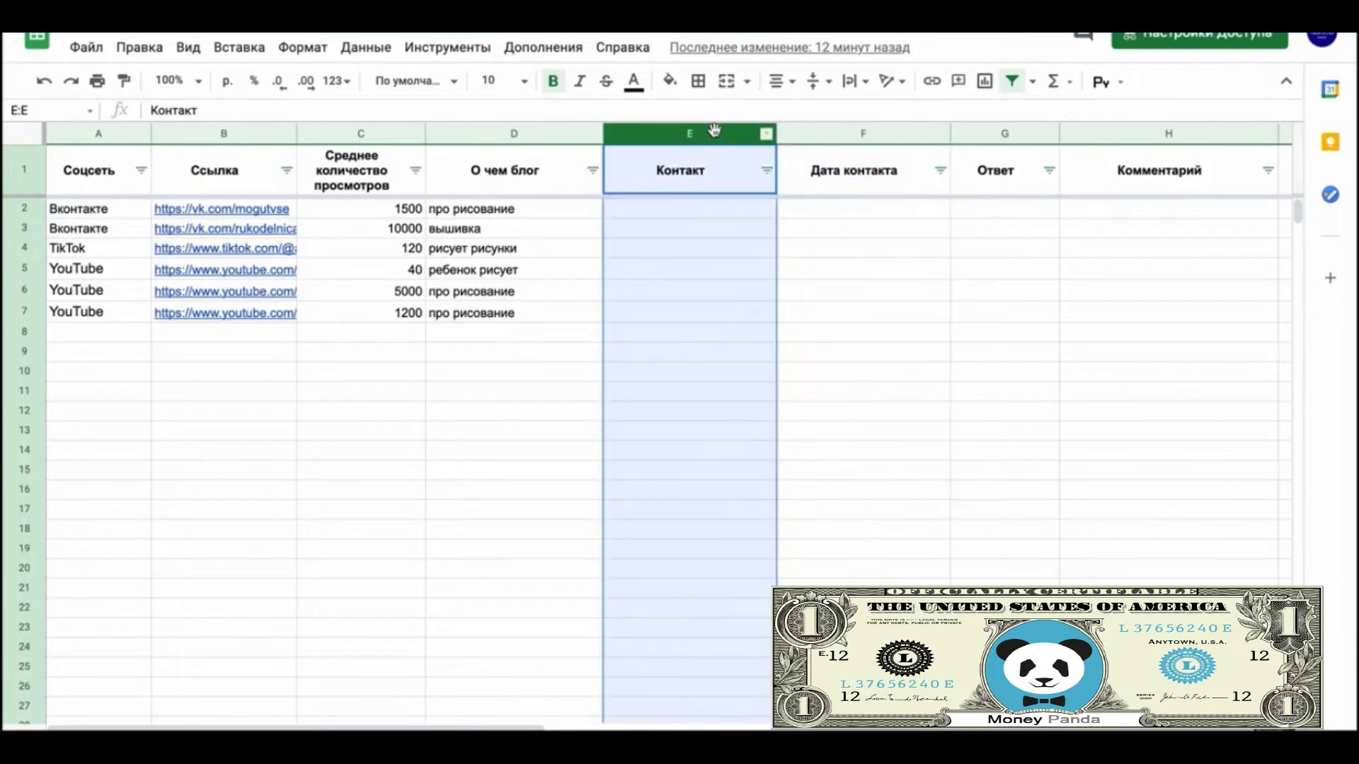
left_click(409, 527)
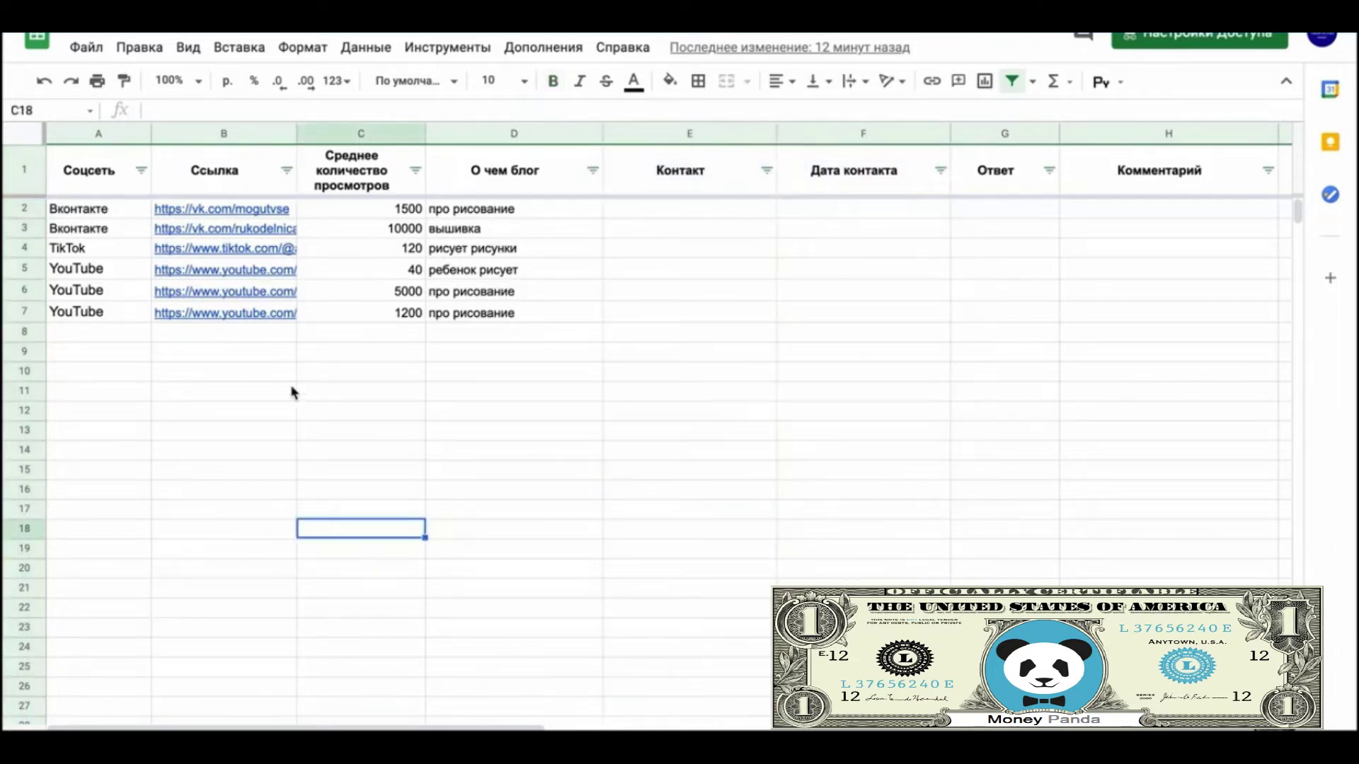
Step: Open the TikTok profile linked in row 4 and examine its description and clips for contact details
mouse_move(253, 321)
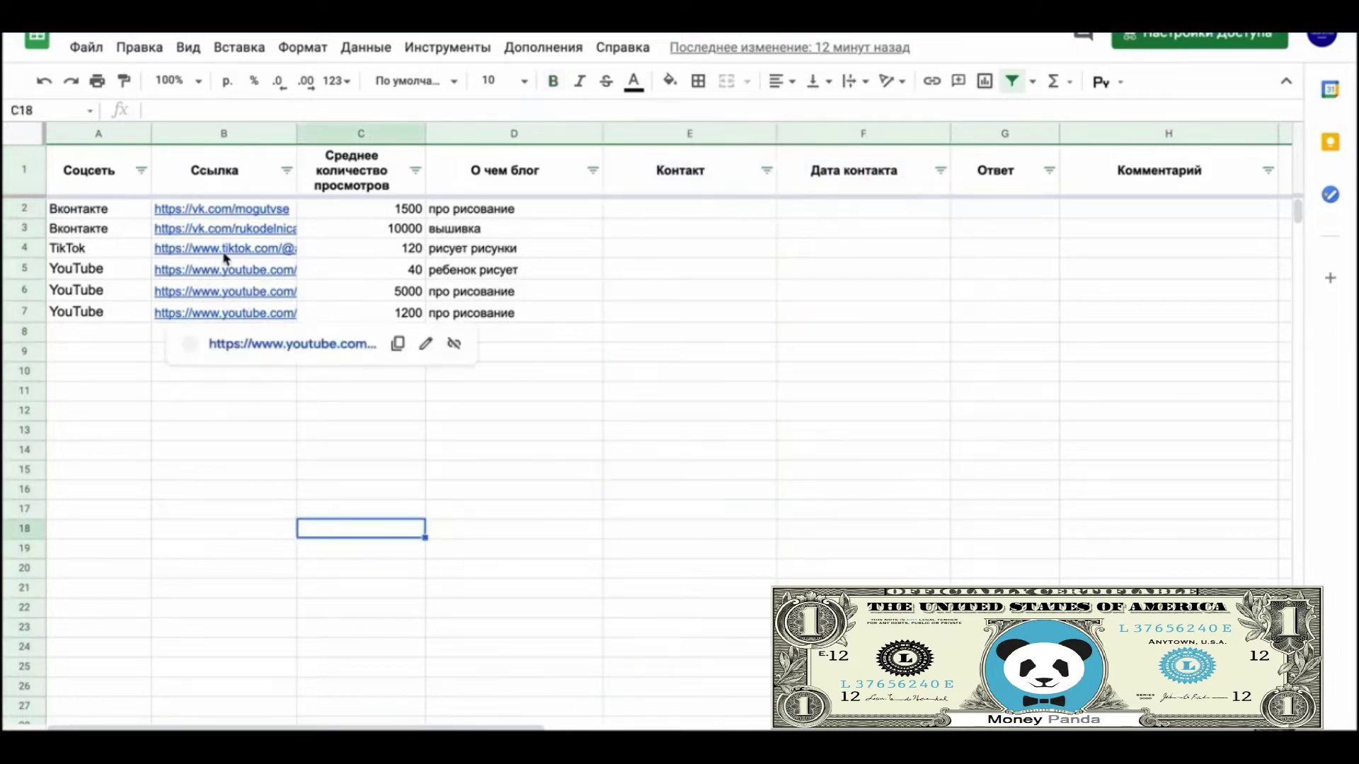
left_click(242, 249)
left_click(266, 285)
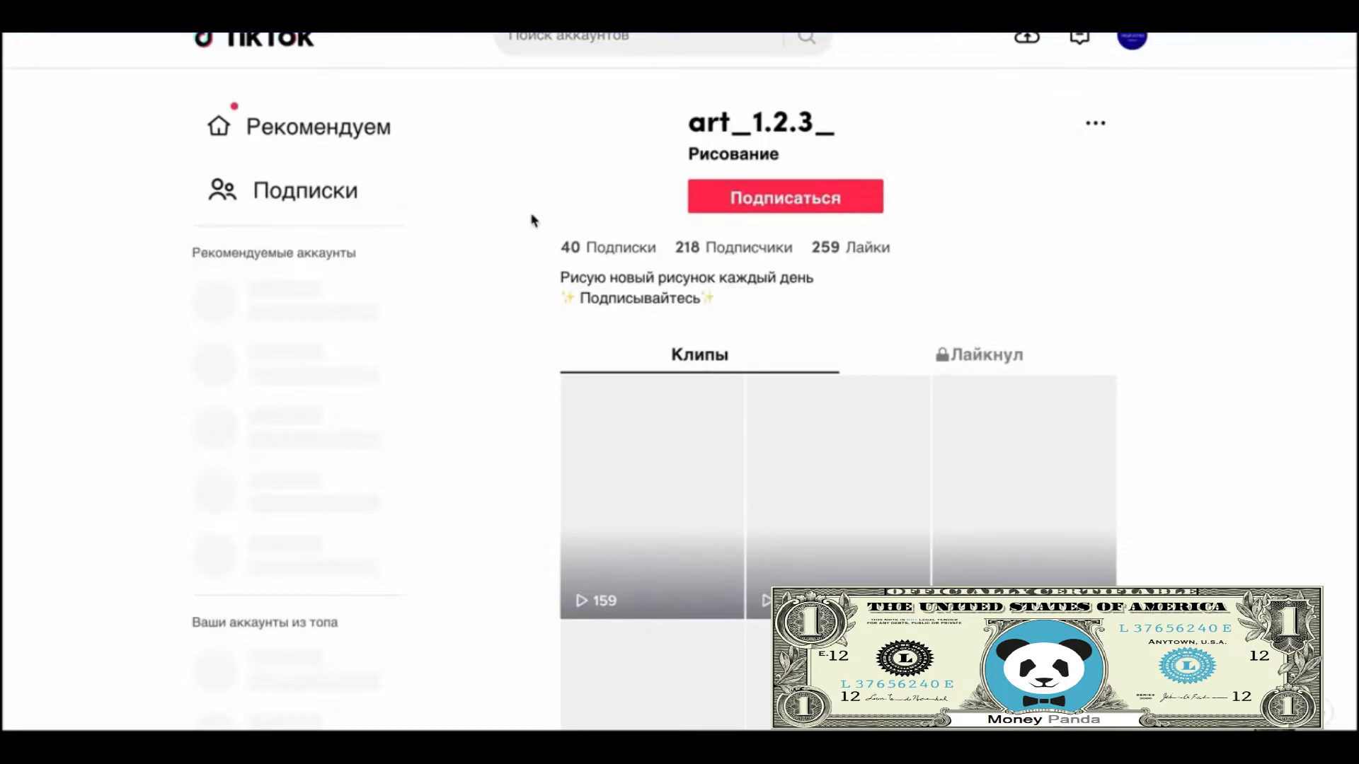
left_click_drag(627, 297, 729, 300)
left_click(731, 302)
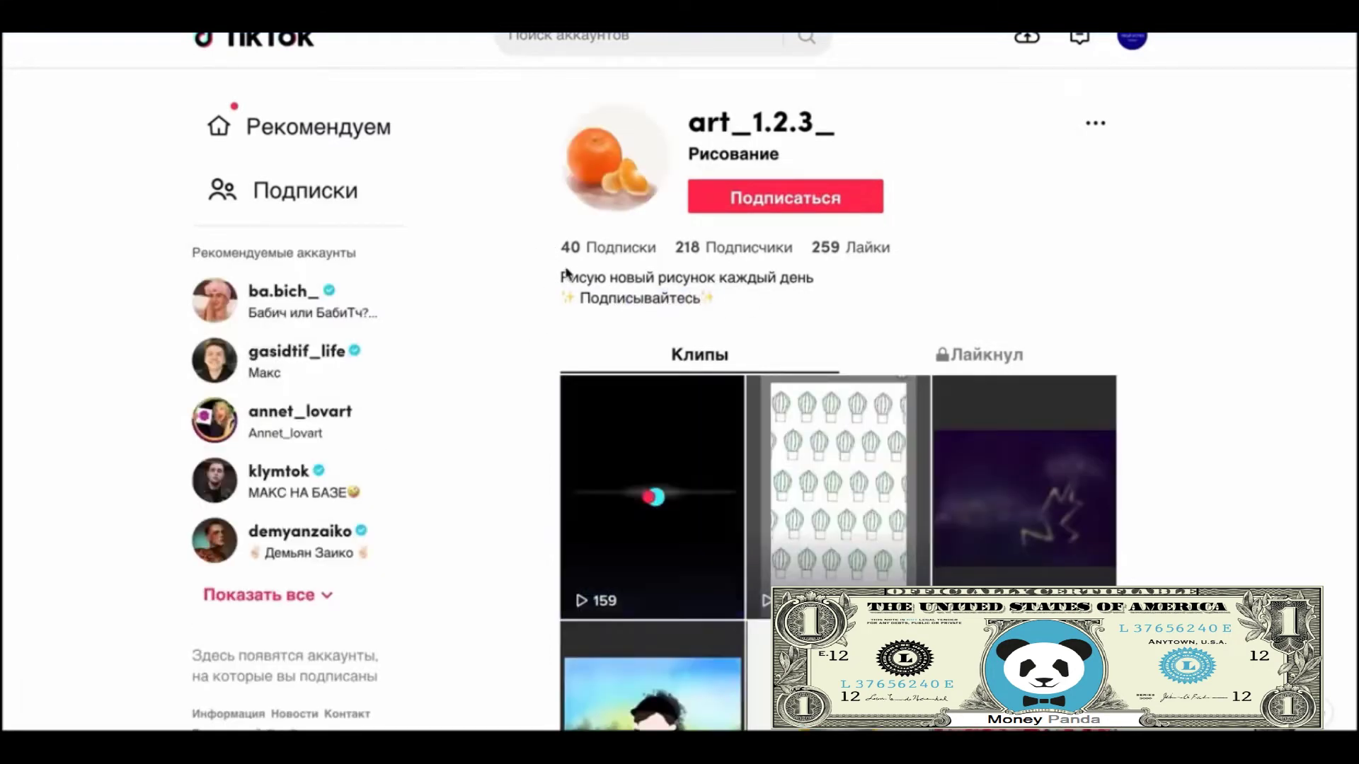
left_click_drag(555, 275, 731, 306)
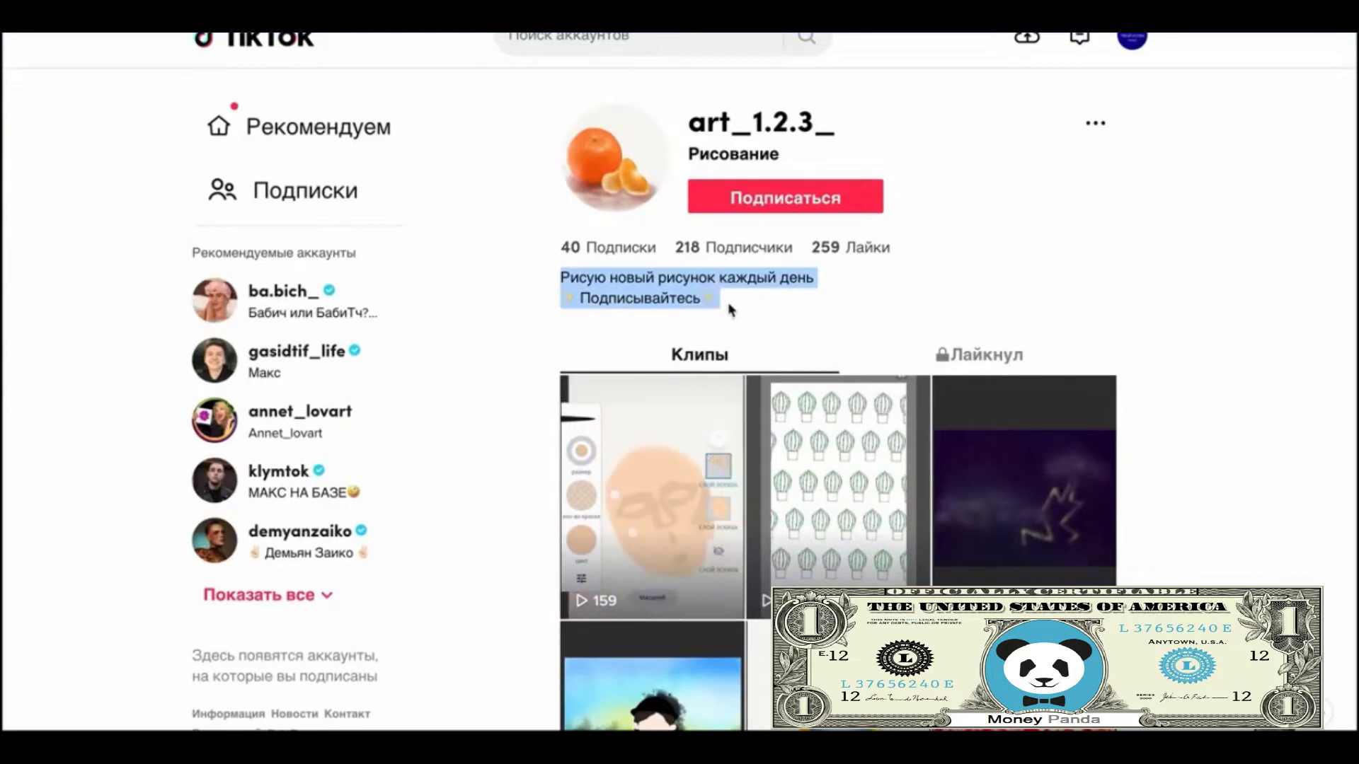
left_click(1105, 279)
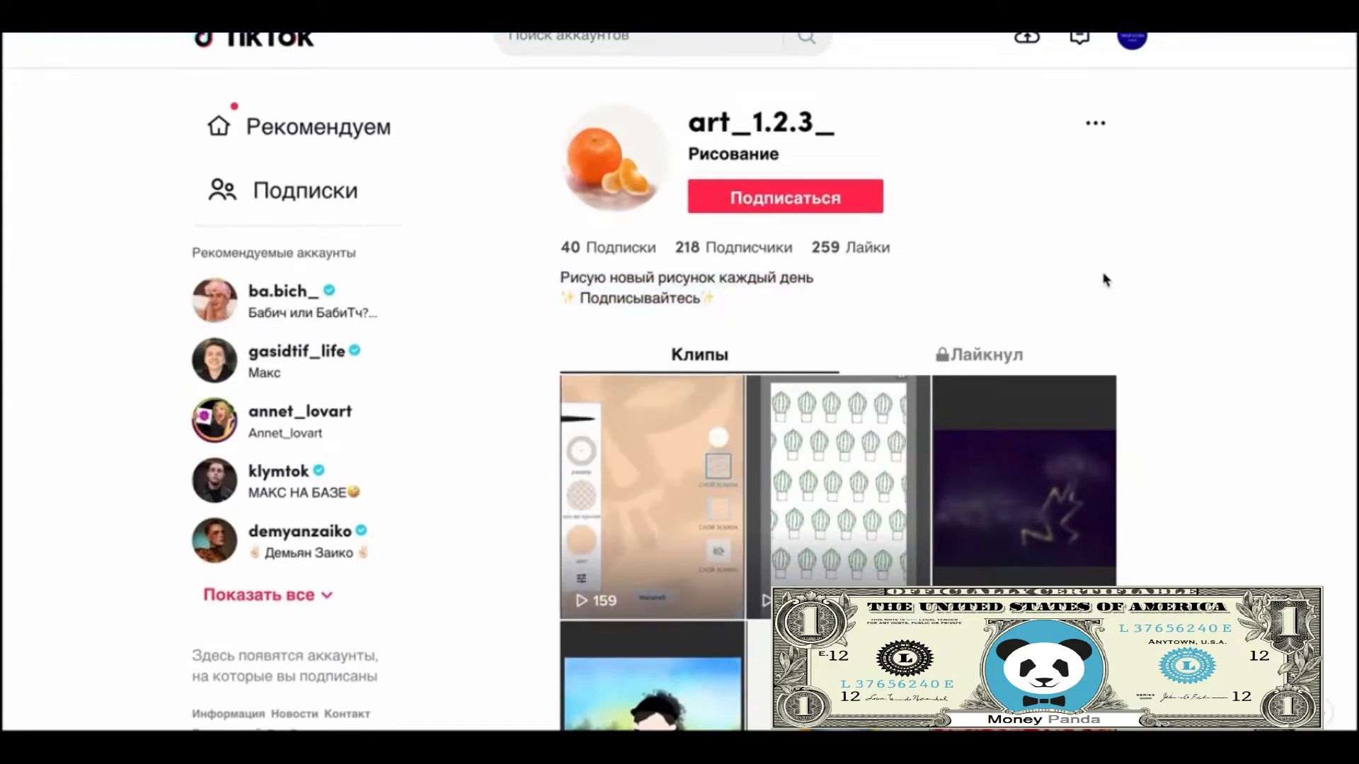
scroll(1105, 279, "down", 10)
scroll(1105, 280, "up", 8)
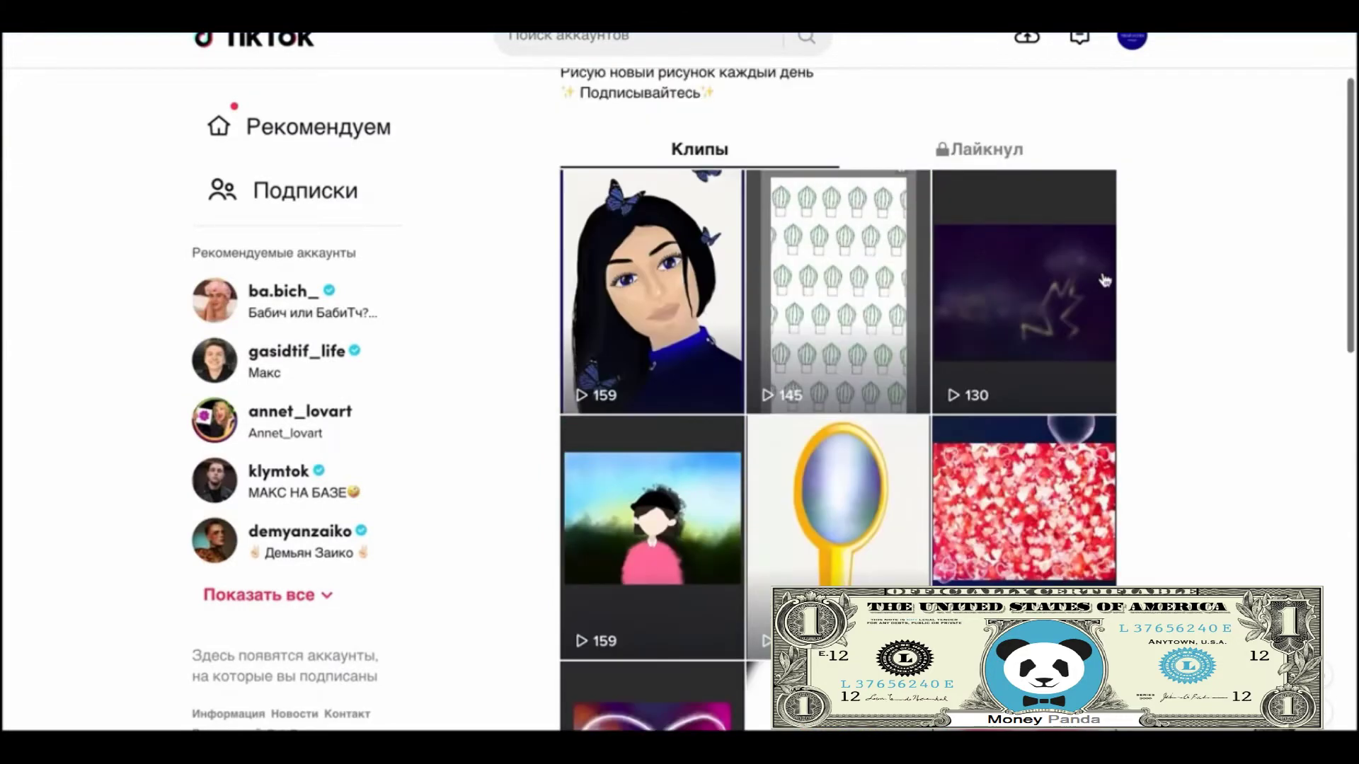
scroll(1106, 279, "up", 3)
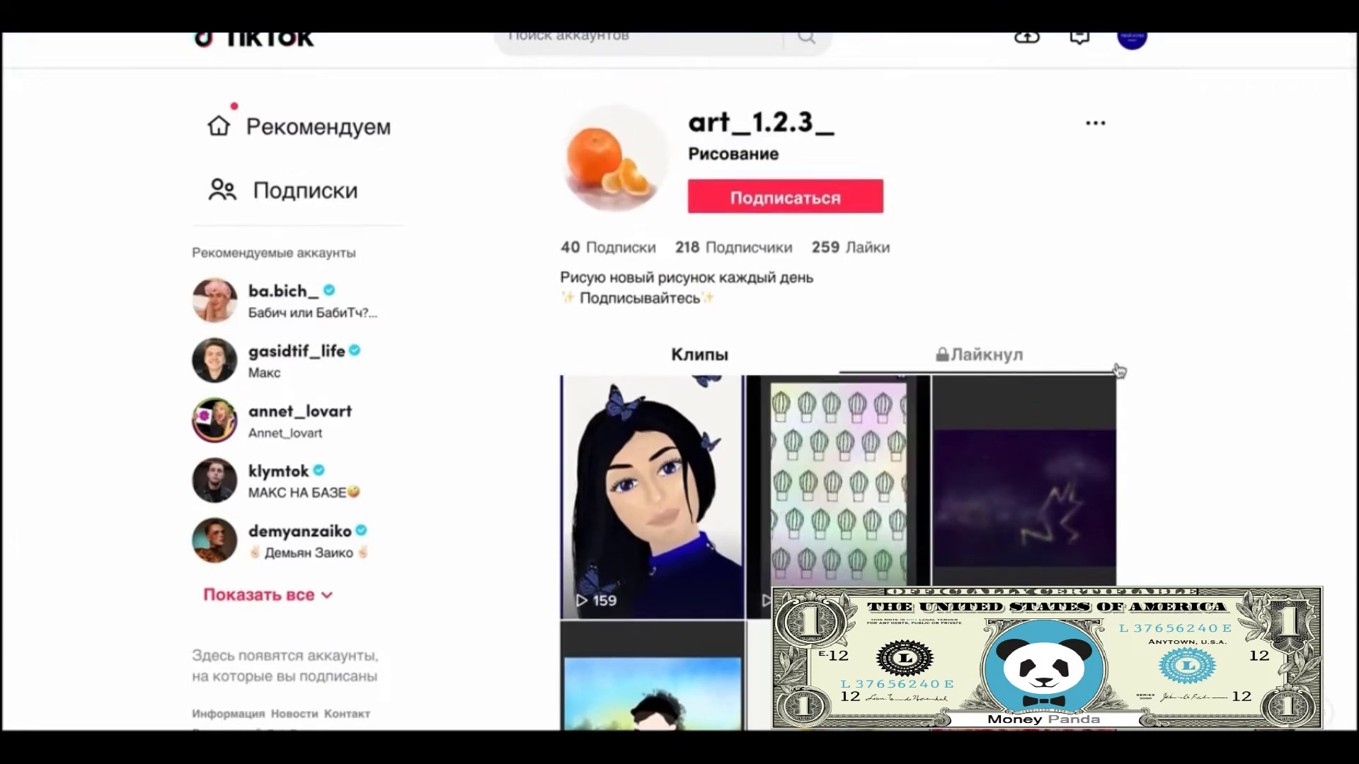
Step: Open the TikTok blogger's cactus phone wallpaper clip from the profile's clip grid
scroll(1140, 474, "down", 2)
mouse_move(640, 394)
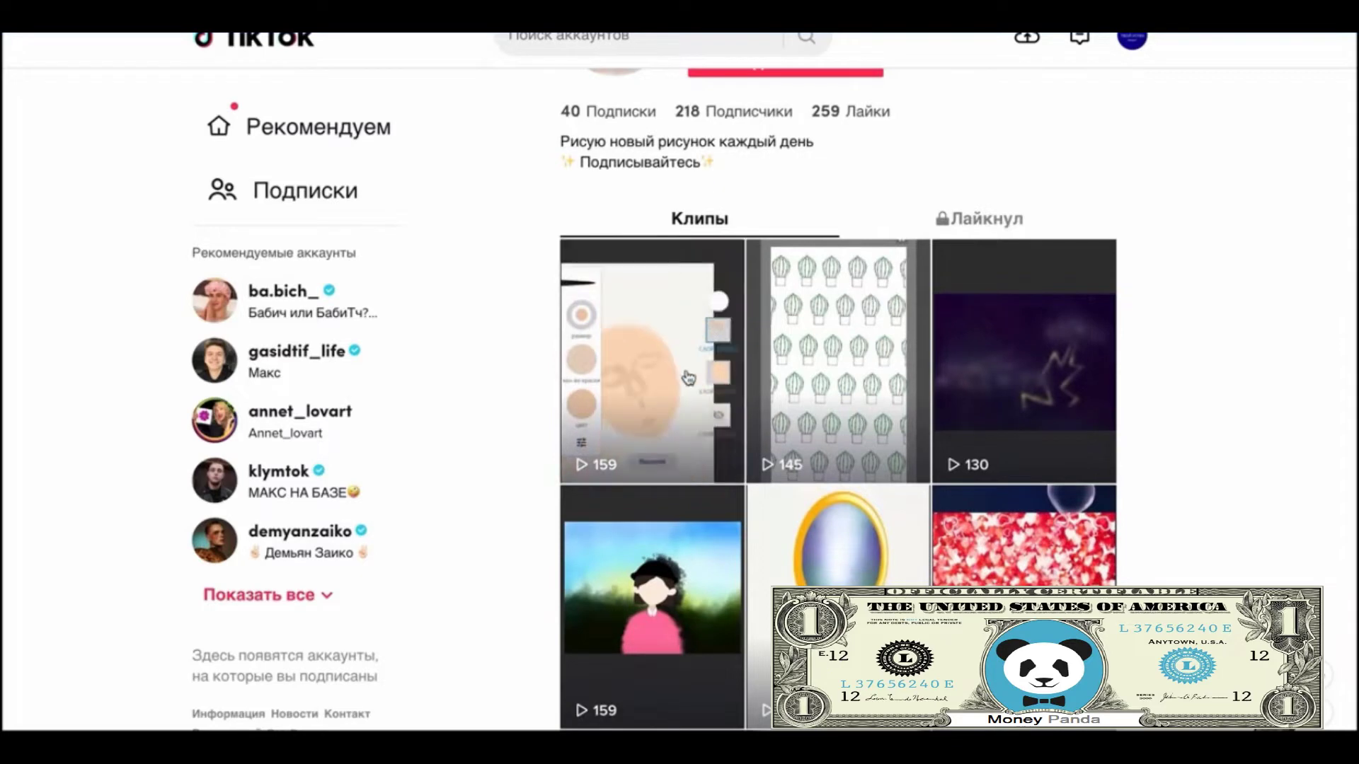
left_click(831, 371)
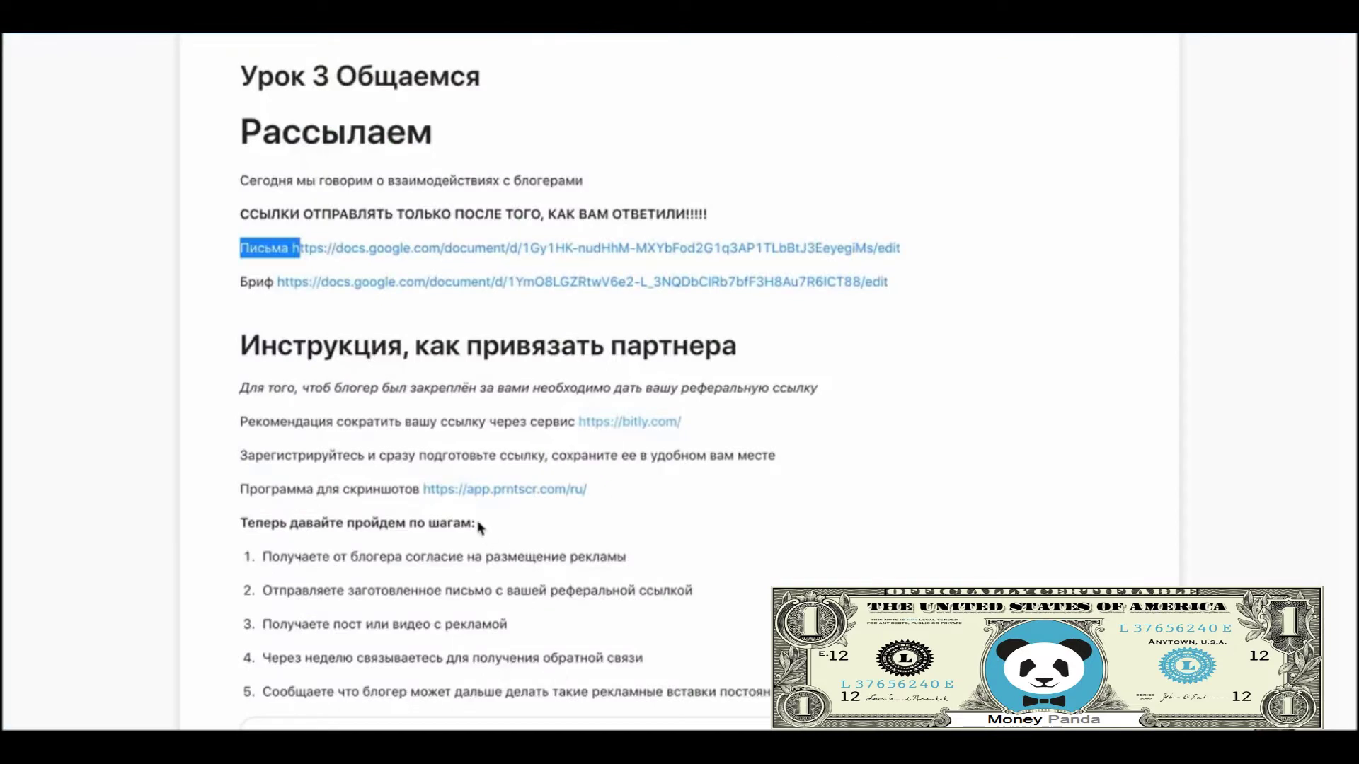
Step: Find the screenshot program link in Урок 3 and look over the LightShot download page
left_click_drag(314, 489, 398, 488)
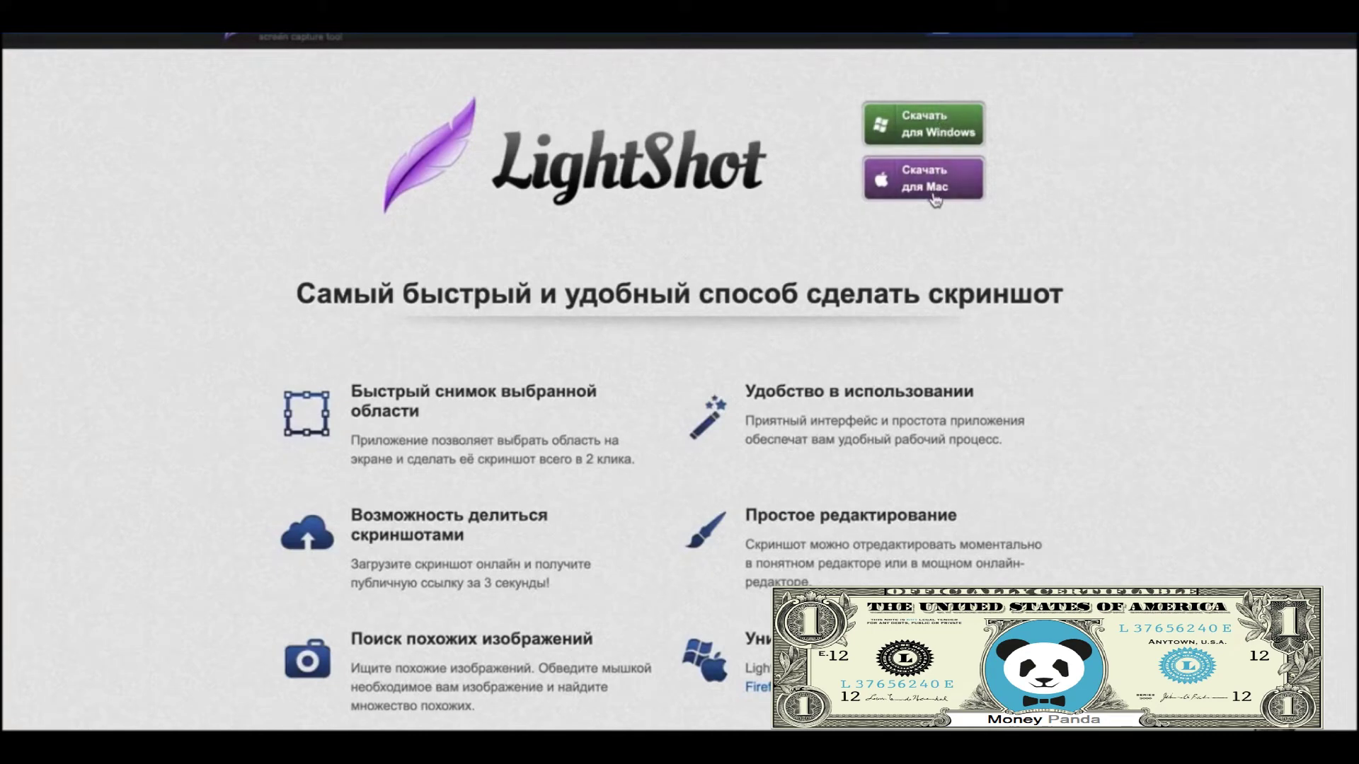
scroll(538, 427, "down", 3)
scroll(538, 427, "up", 3)
scroll(538, 426, "down", 1)
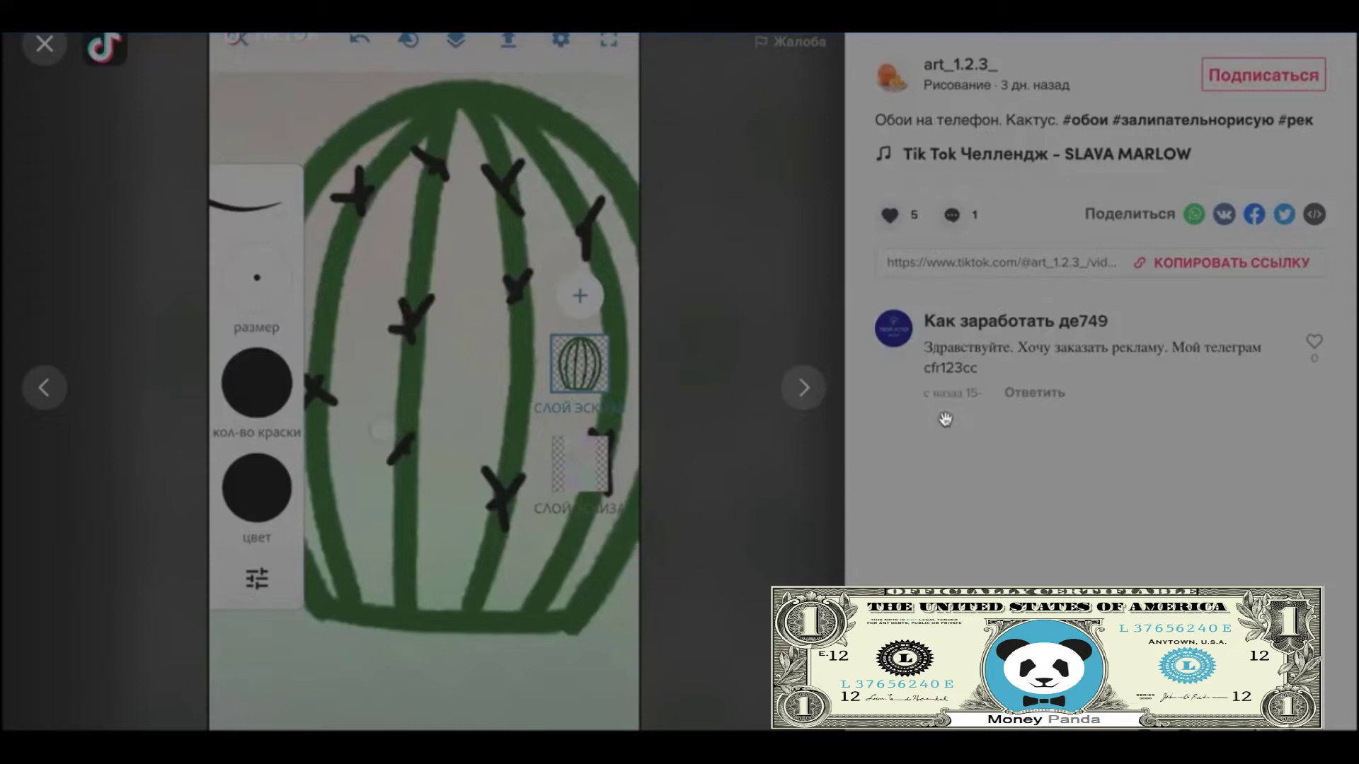
Step: Capture the cactus clip together with its advertising request comment in LightShot and upload the screenshot for a link
mouse_move(169, 31)
left_mouse_down()
mouse_move(1189, 549)
mouse_move(1297, 716)
mouse_move(1335, 598)
left_mouse_up()
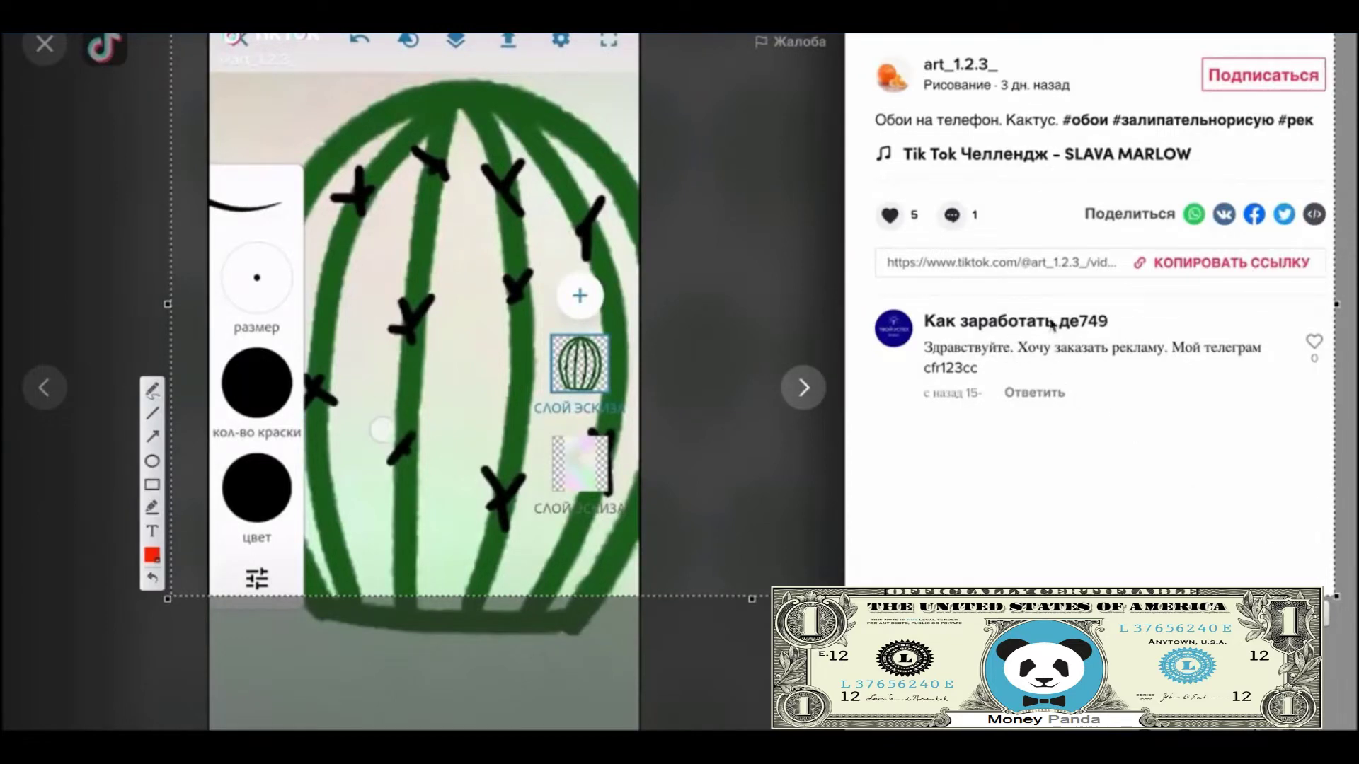
key("ctrl+d")
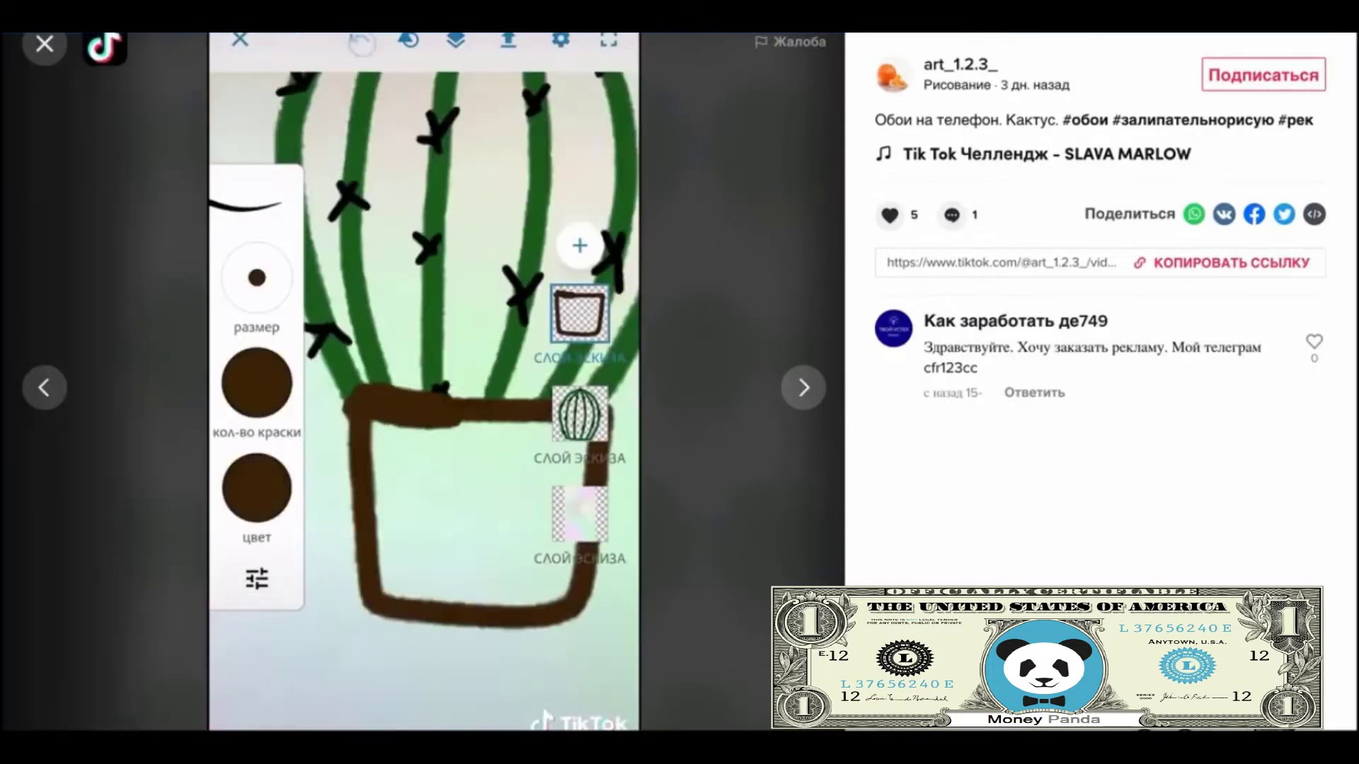
left_click(1077, 46)
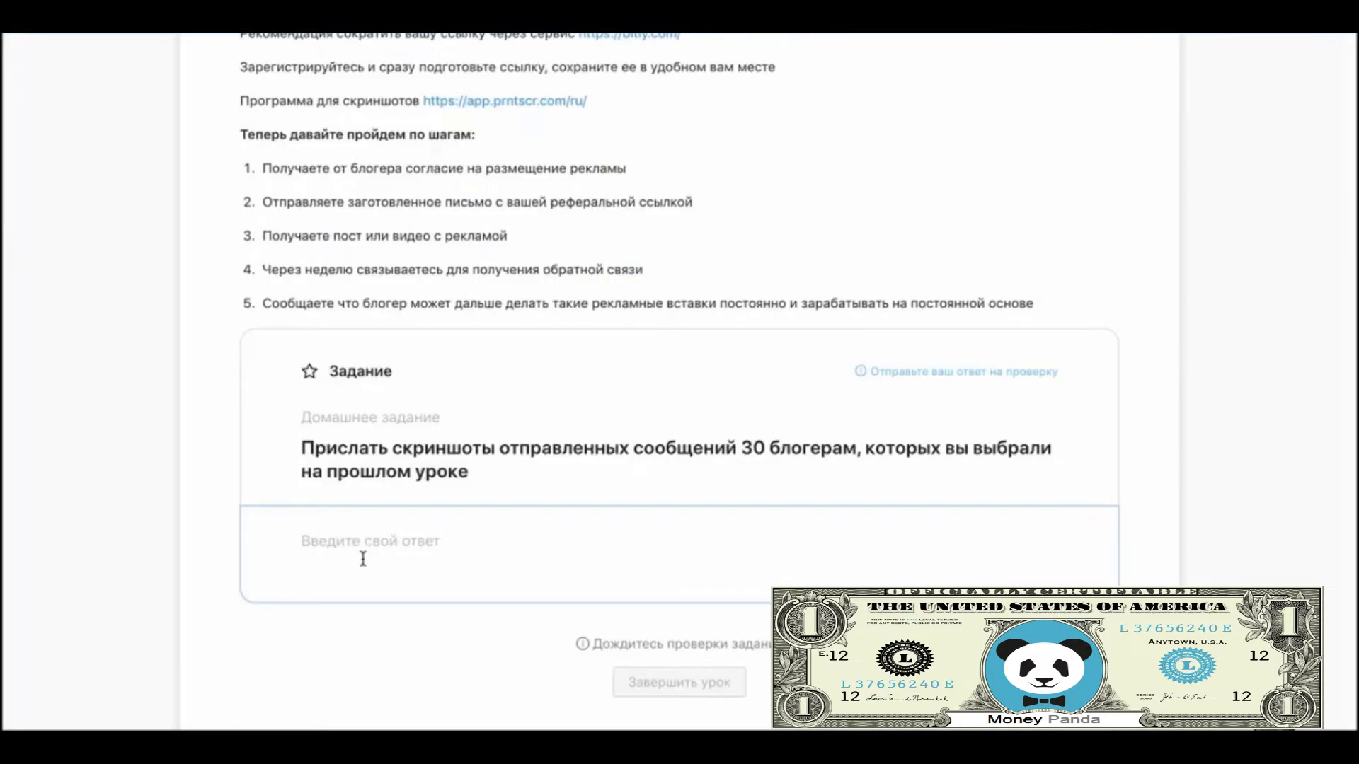
scroll(362, 559, "up", 2)
scroll(361, 558, "down", 1)
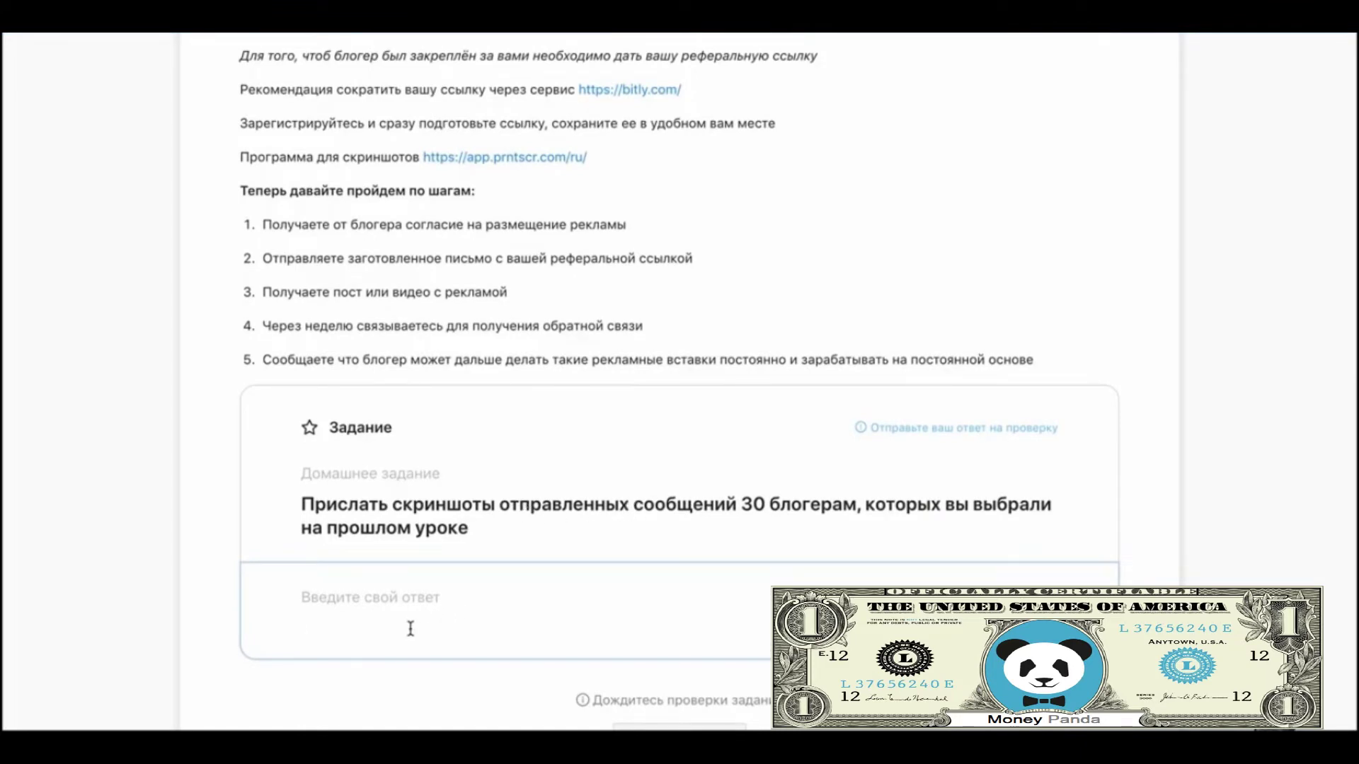
type("https://prnt.sc/102rt9i")
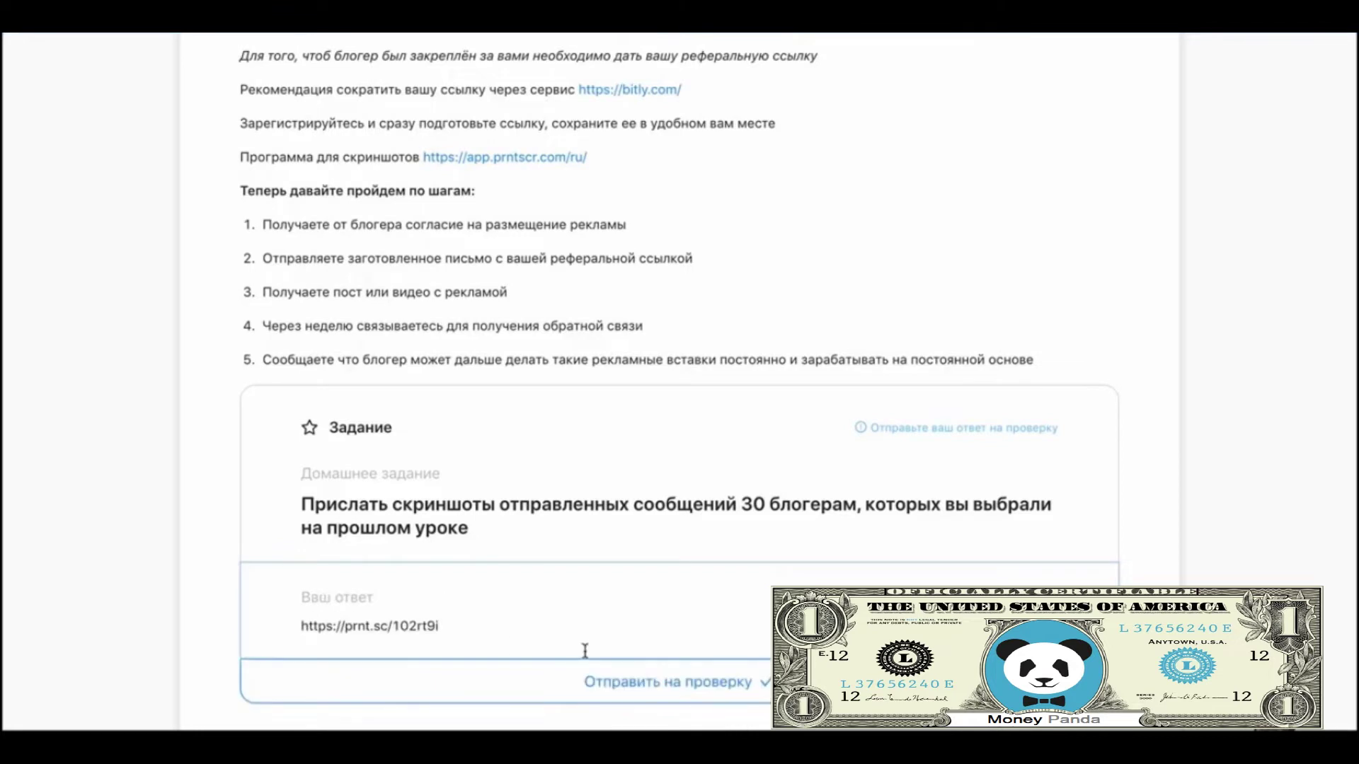
left_click(439, 724)
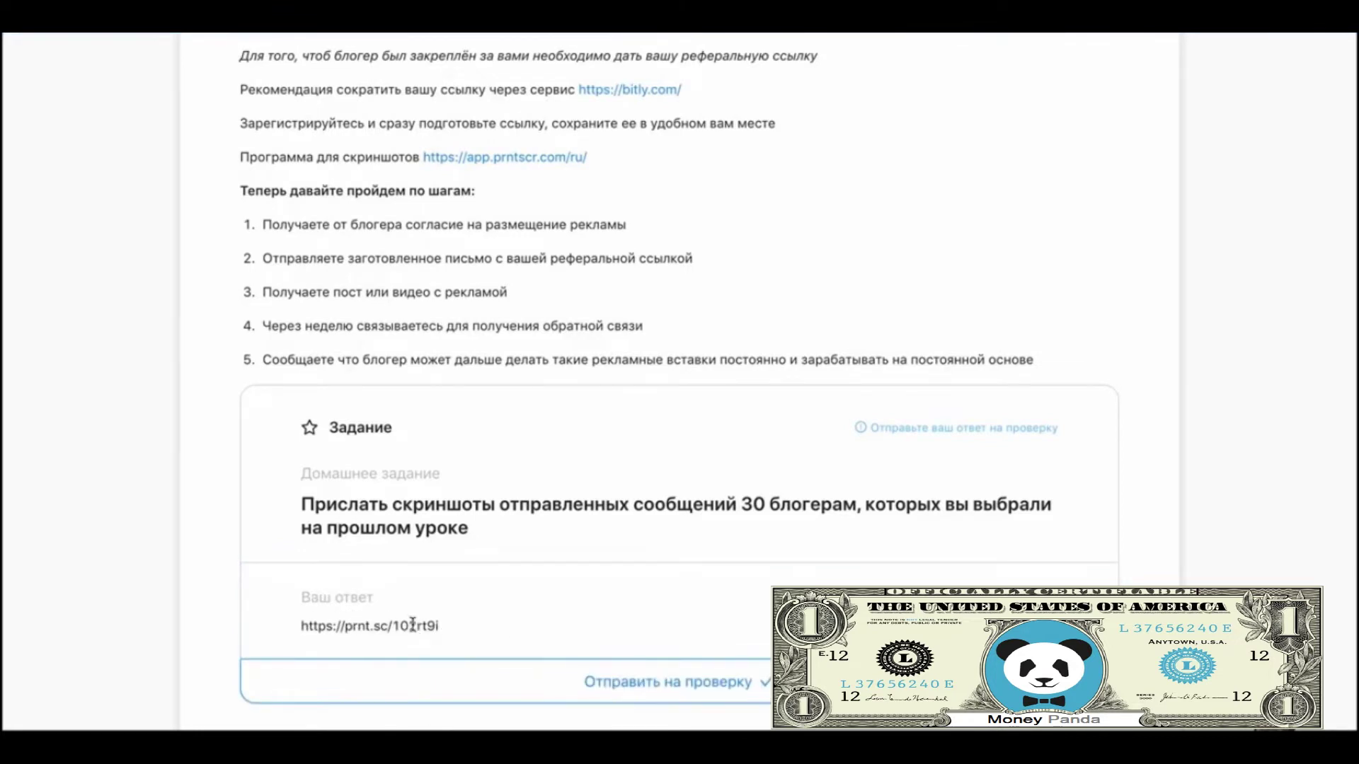
scroll(714, 421, "up", 2)
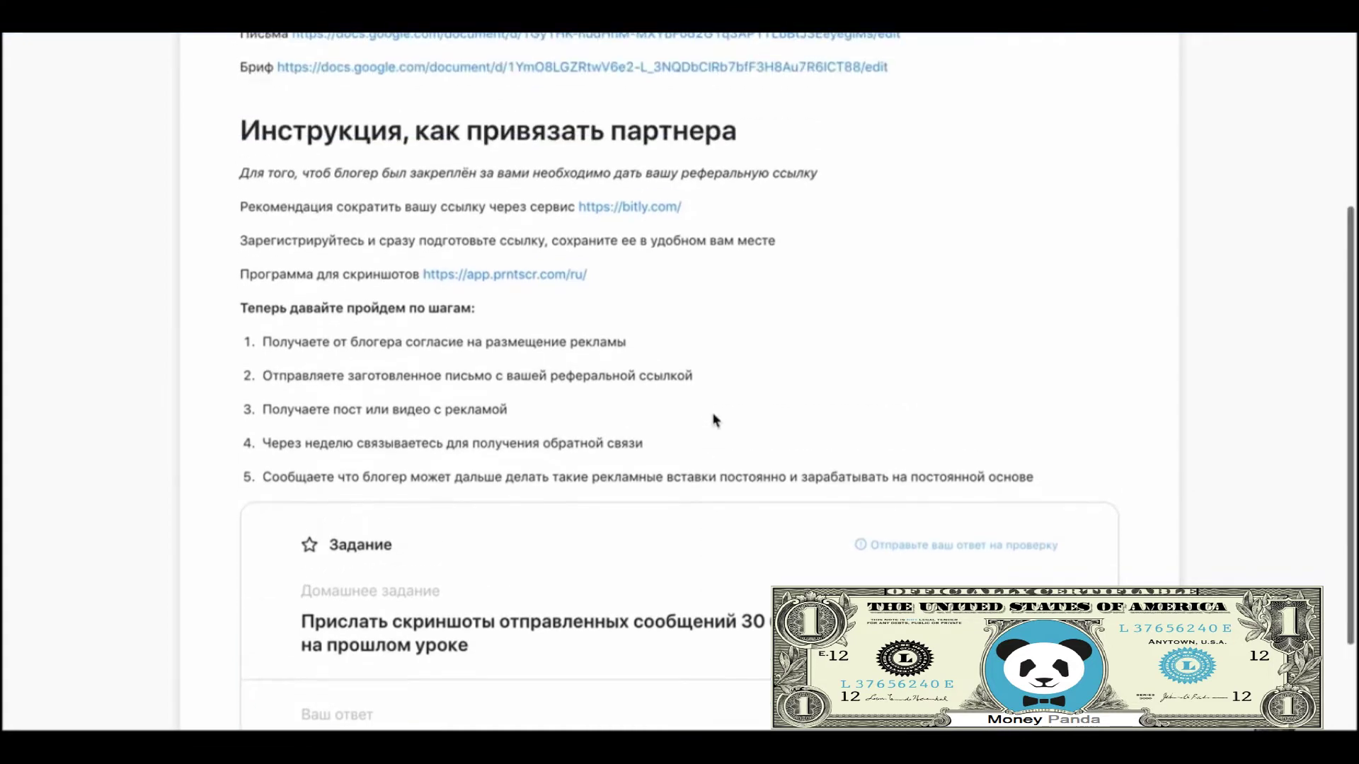
scroll(714, 421, "down", 1)
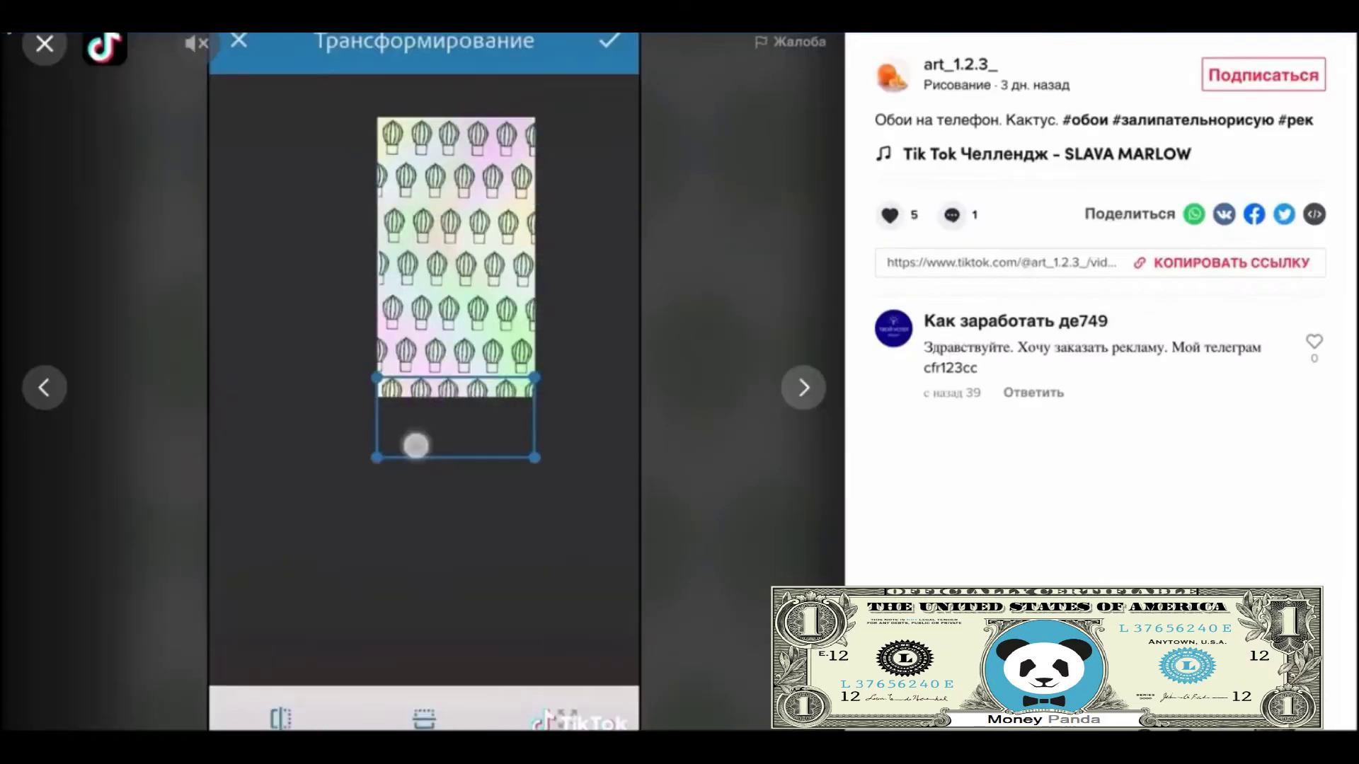
Step: In the TikTok row of the blogger table, enter "написала в комментариях" as Контакт and 19 февраля as Дата контакта
left_click(33, 55)
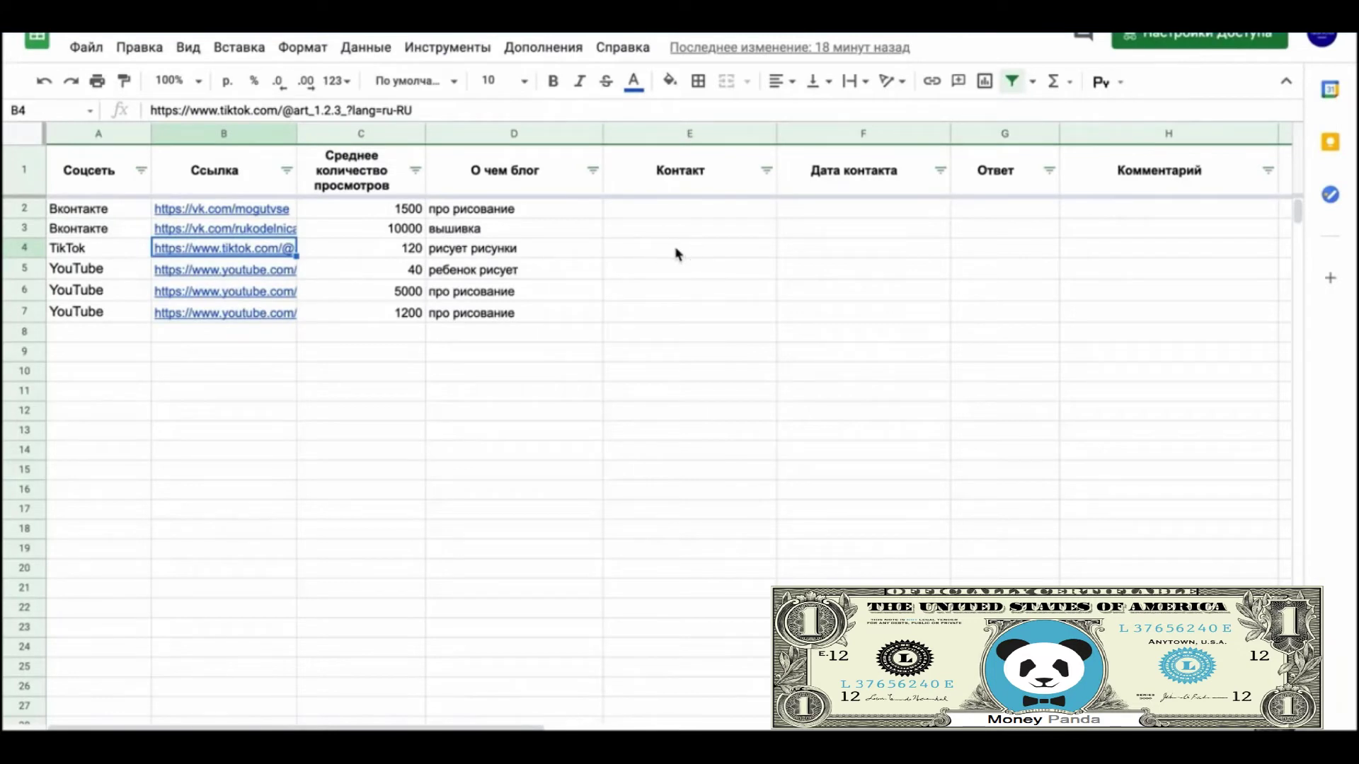
left_click(676, 253)
type("написала ")
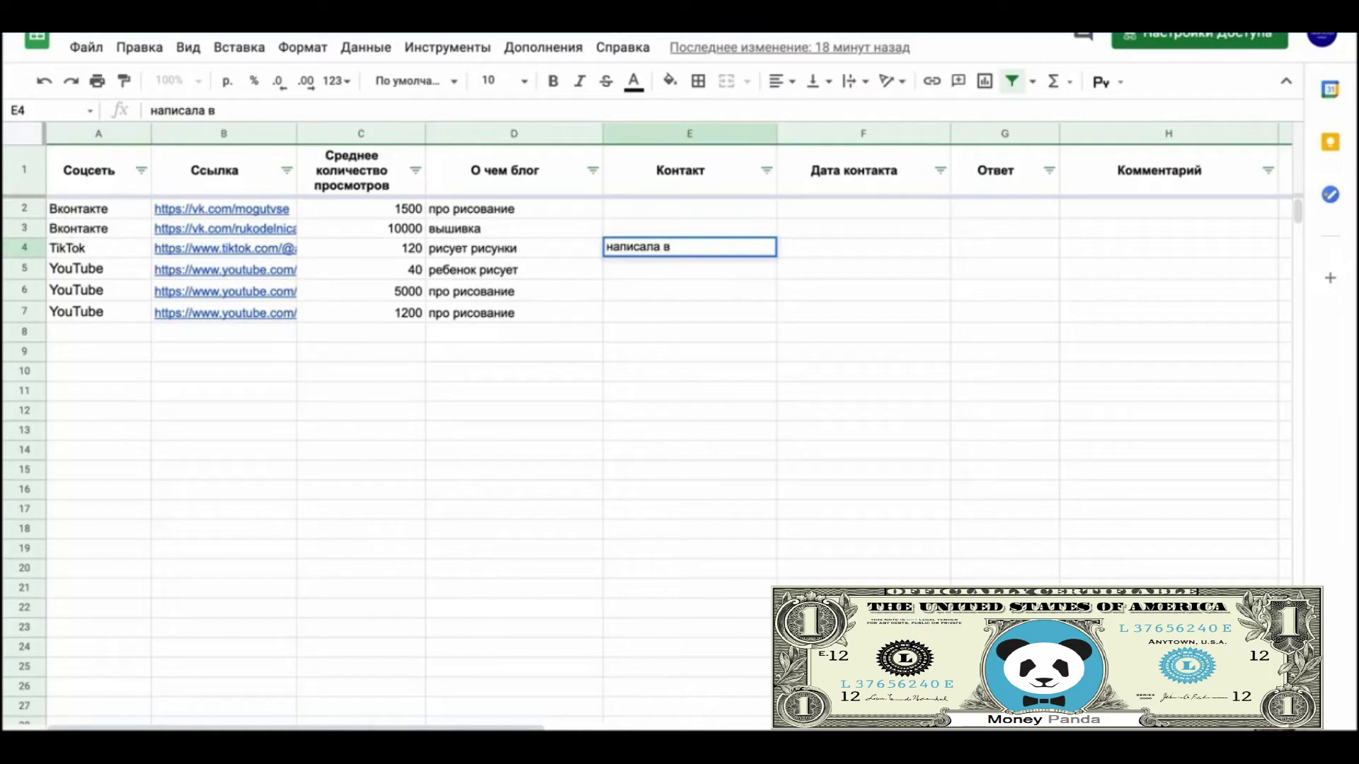
type("в комментариях")
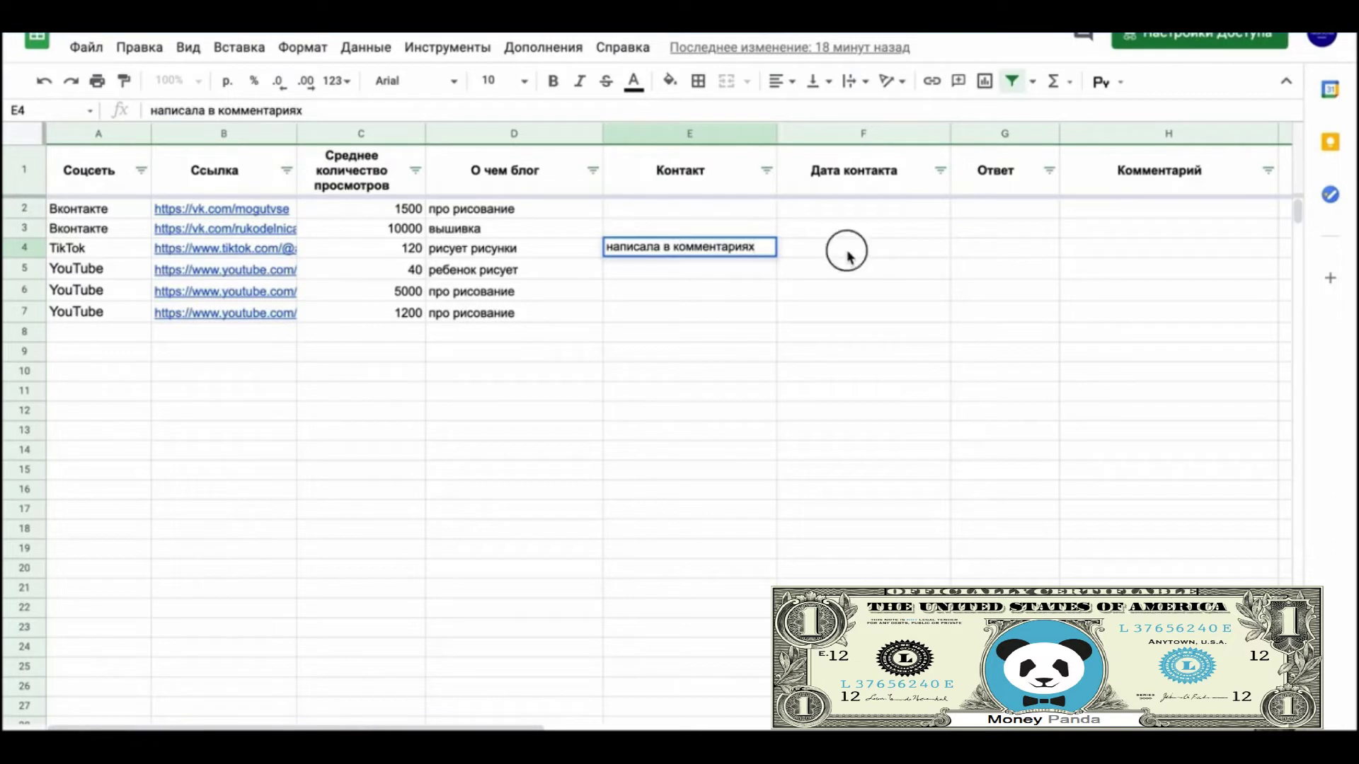
left_click(849, 254)
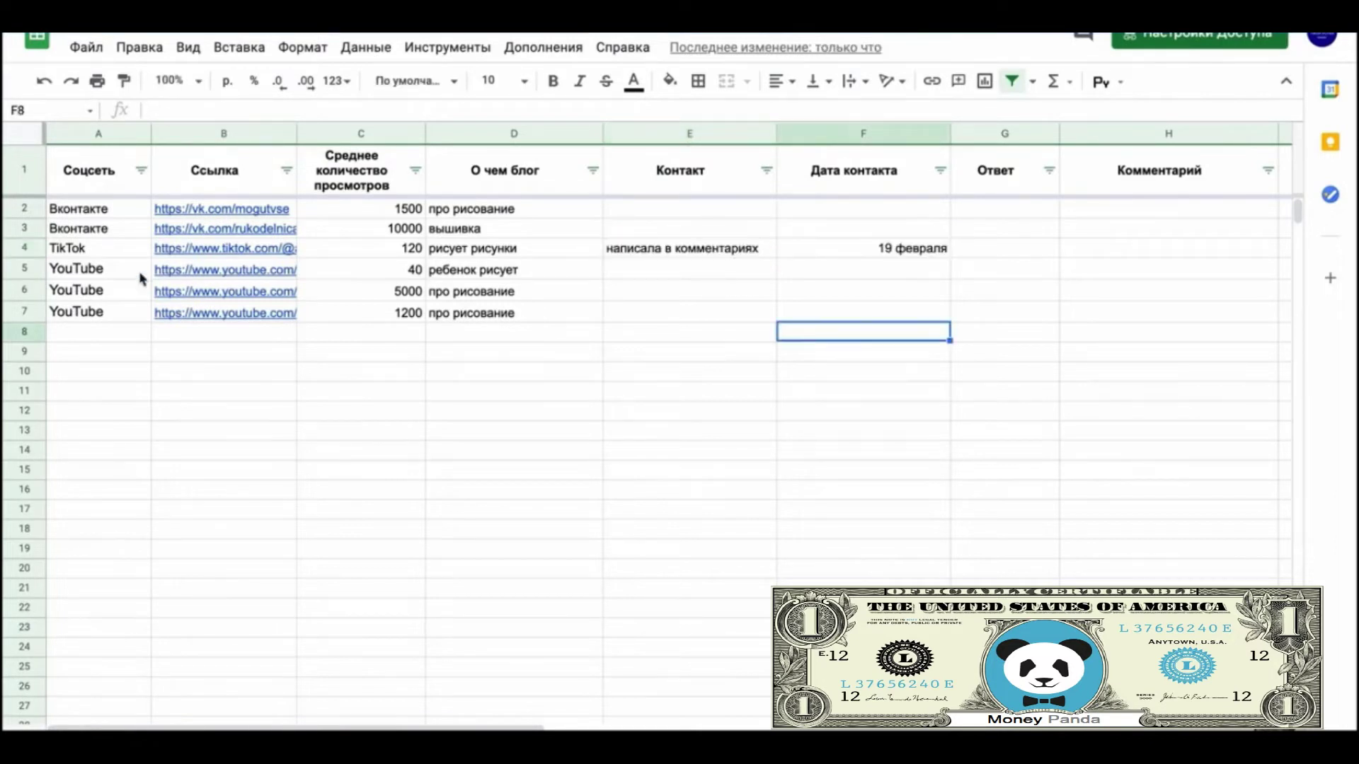
Step: Open the YouTube channel linked in row 5 of the blogger table and check its О канале page for contact details
left_click(112, 276)
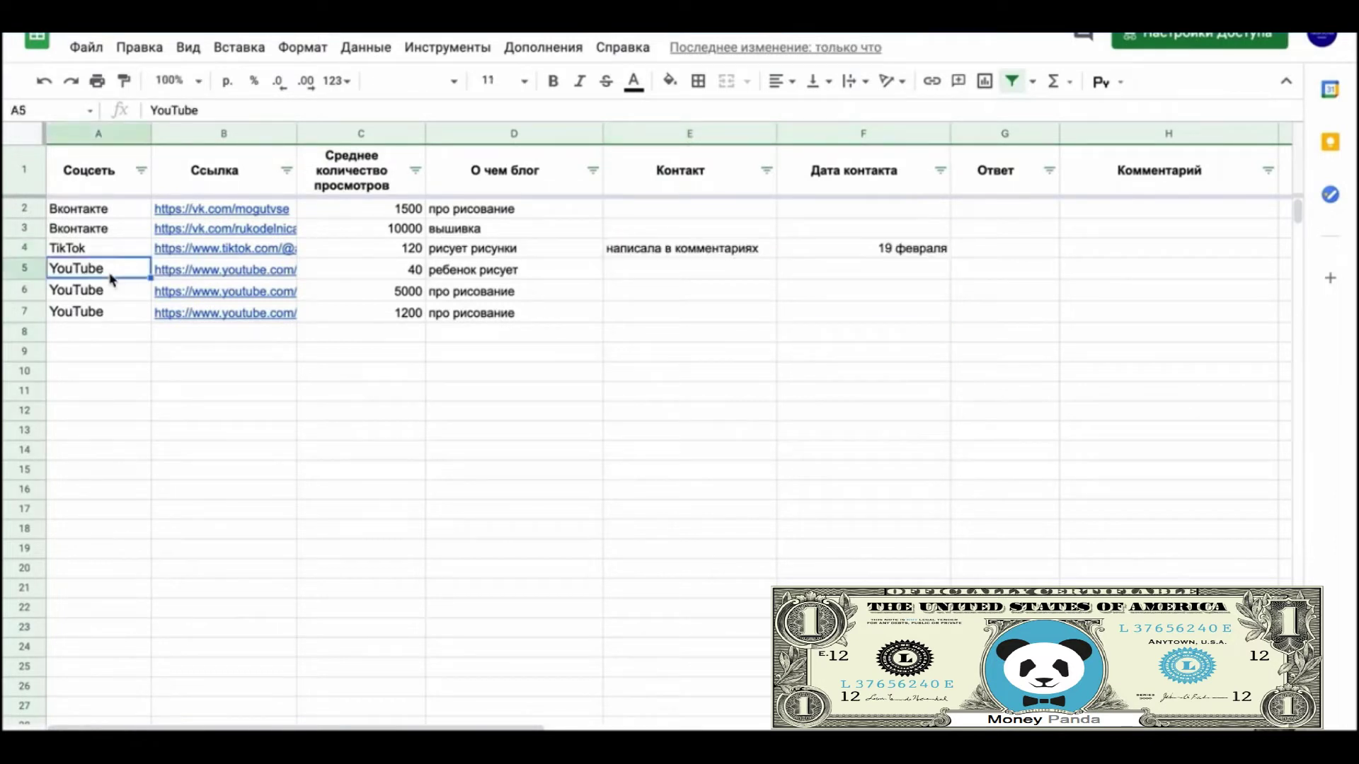
left_click(211, 275)
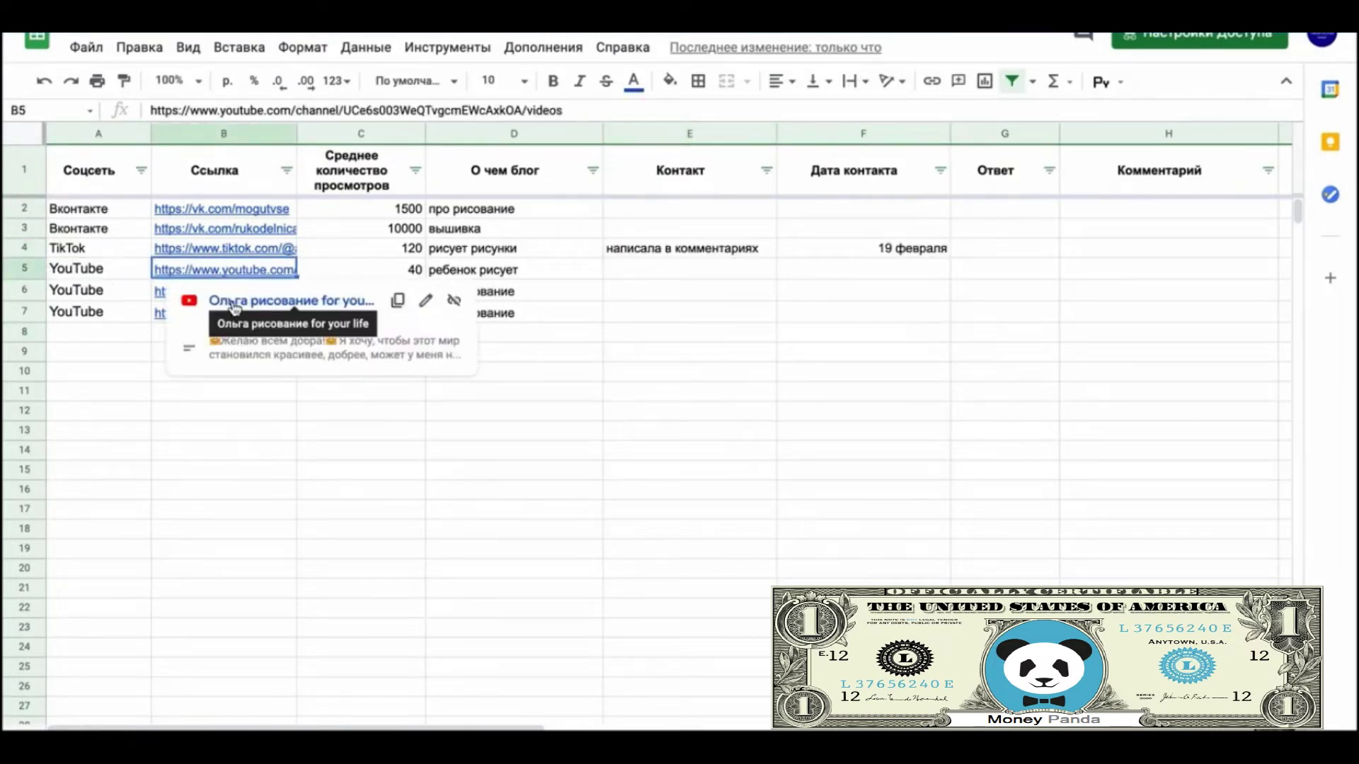
left_click(235, 305)
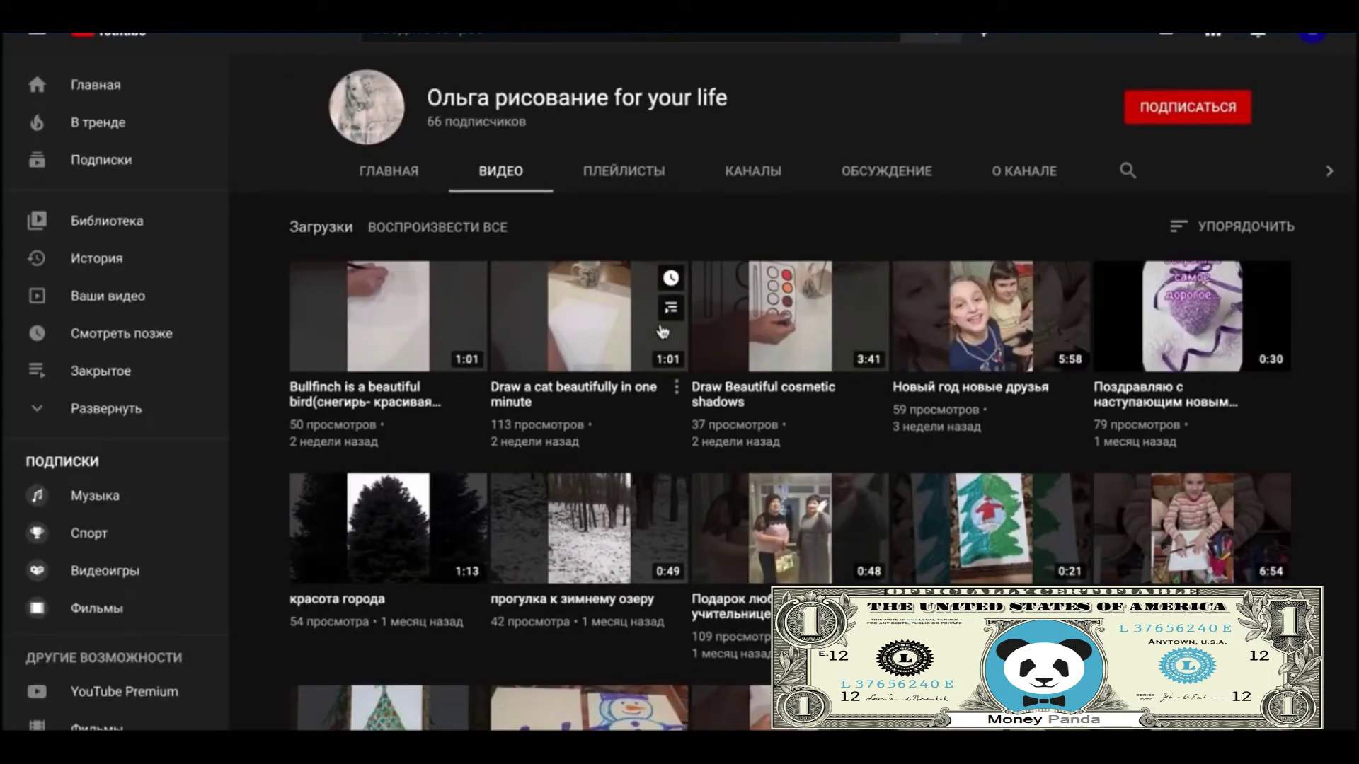
left_click(1019, 177)
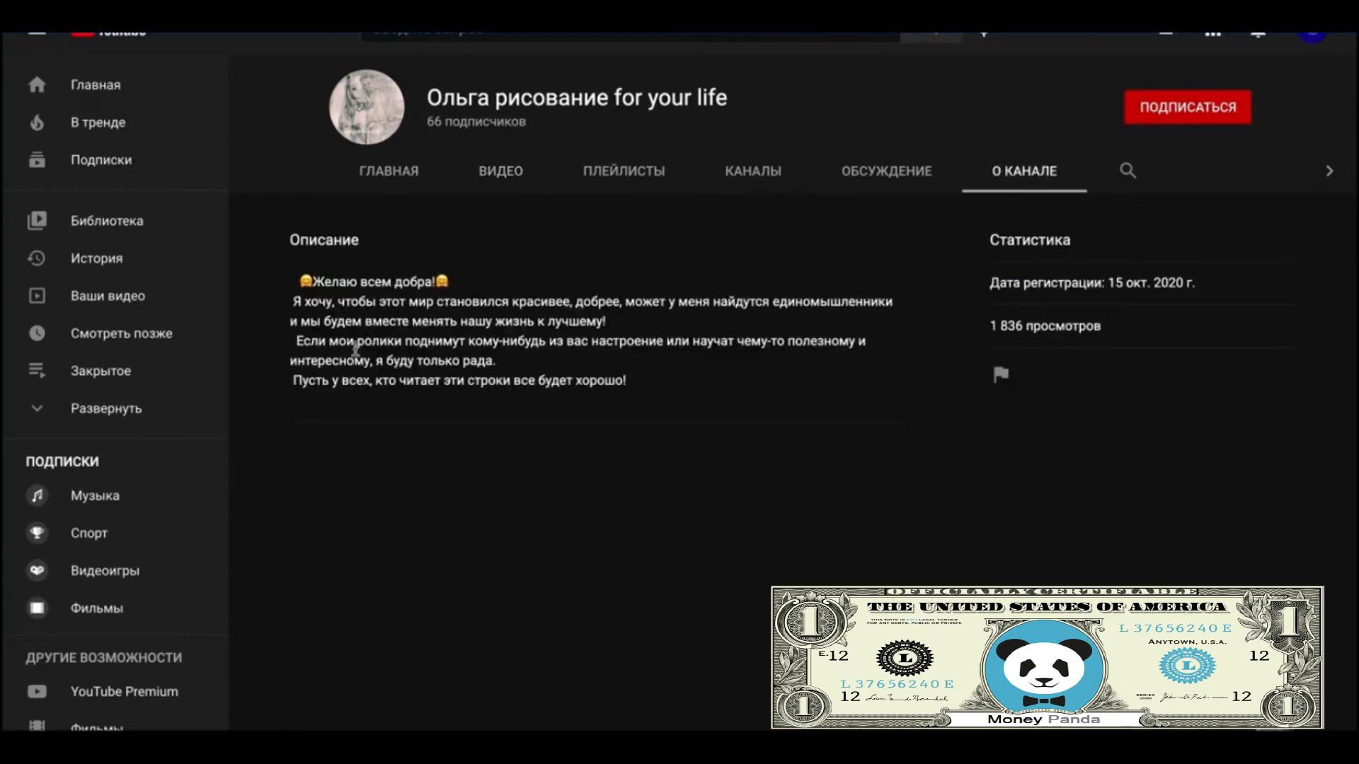
scroll(470, 509, "down", 2)
scroll(470, 510, "up", 2)
scroll(474, 510, "down", 1)
scroll(470, 510, "down", 1)
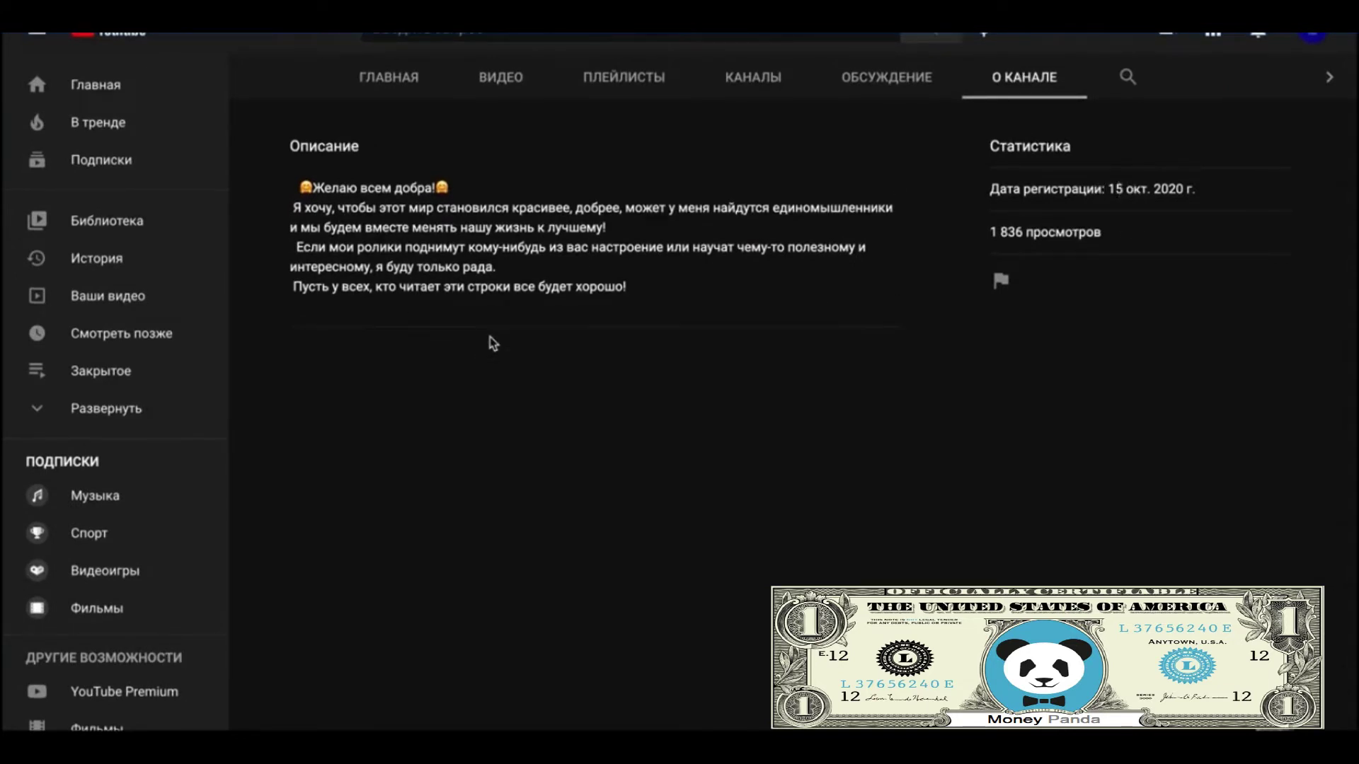
scroll(494, 344, "up", 2)
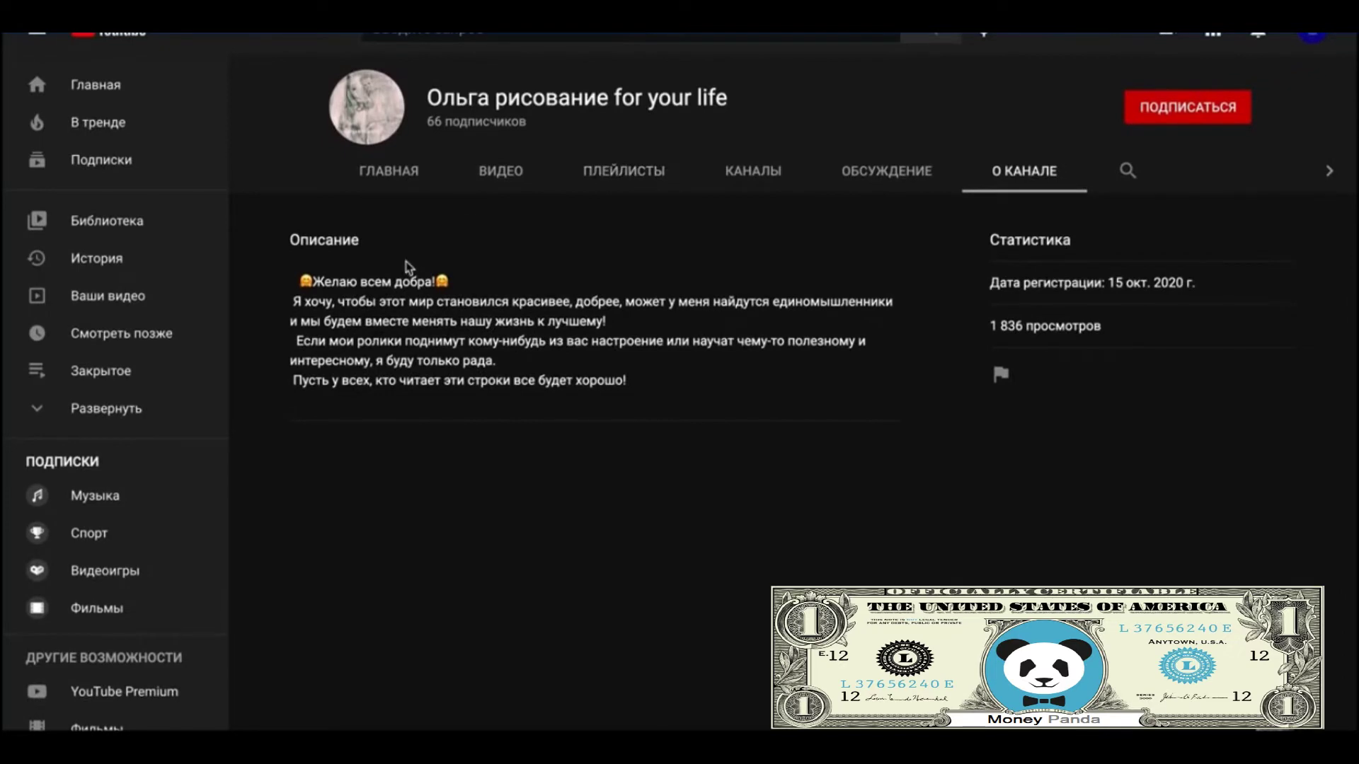
Step: Look through the channel's Главная page and open its "Bullfinch is a beautiful bird" video at the comment section
left_click(389, 171)
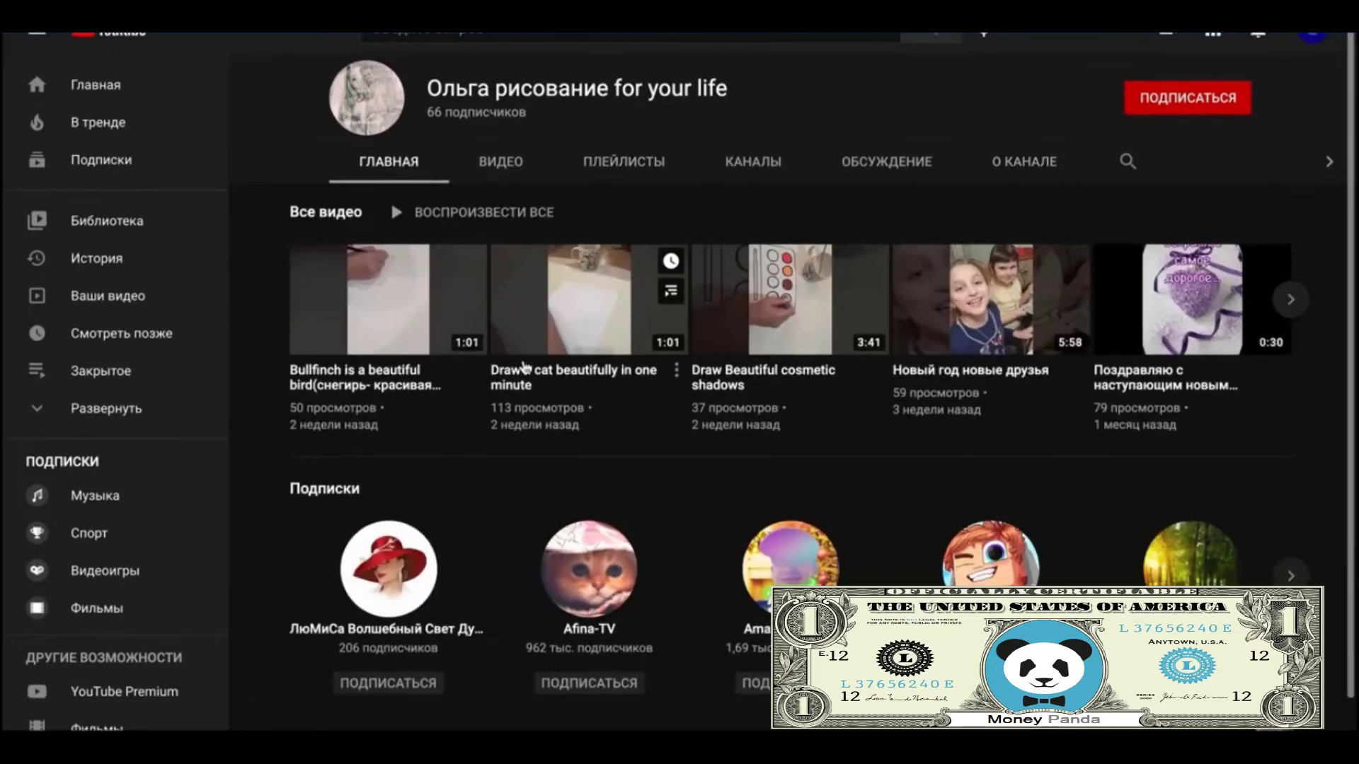
scroll(524, 367, "down", 2)
scroll(522, 364, "up", 1)
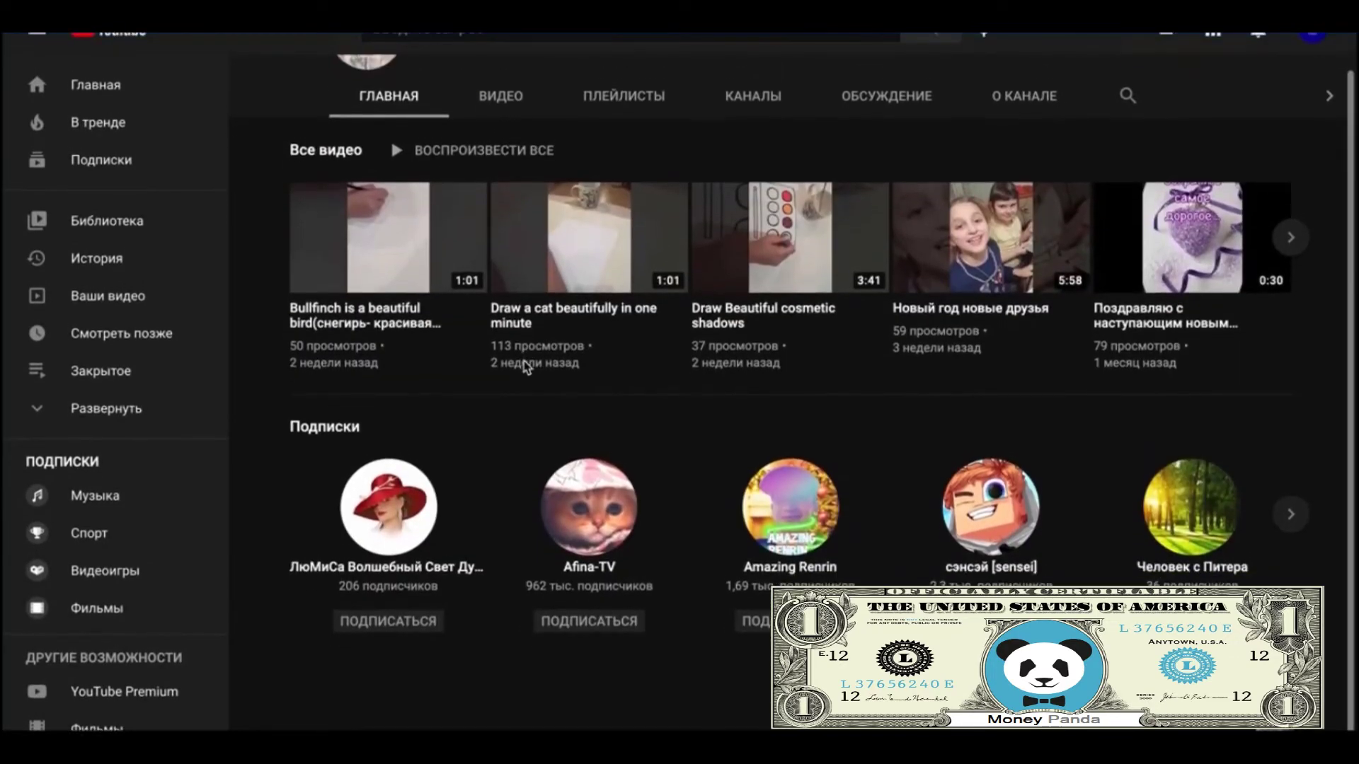
scroll(524, 366, "up", 1)
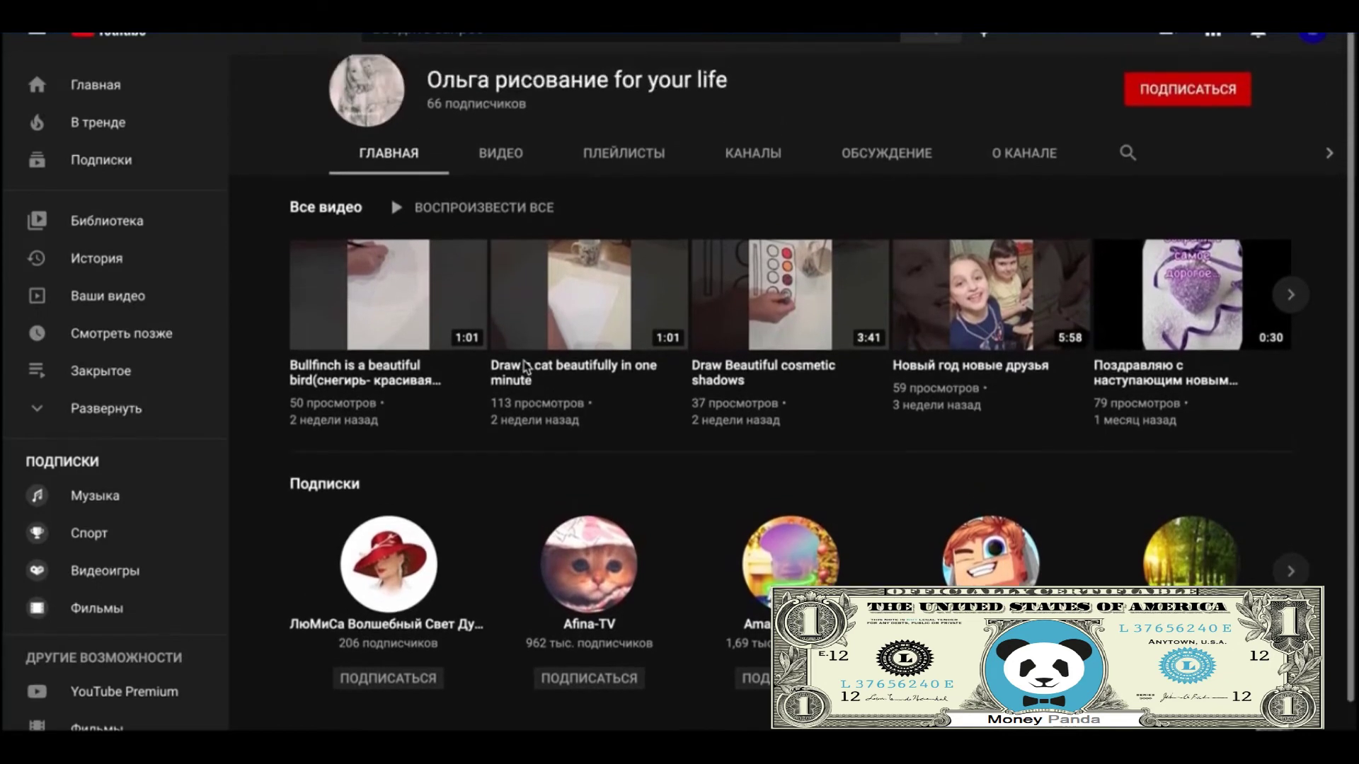
scroll(524, 366, "up", 1)
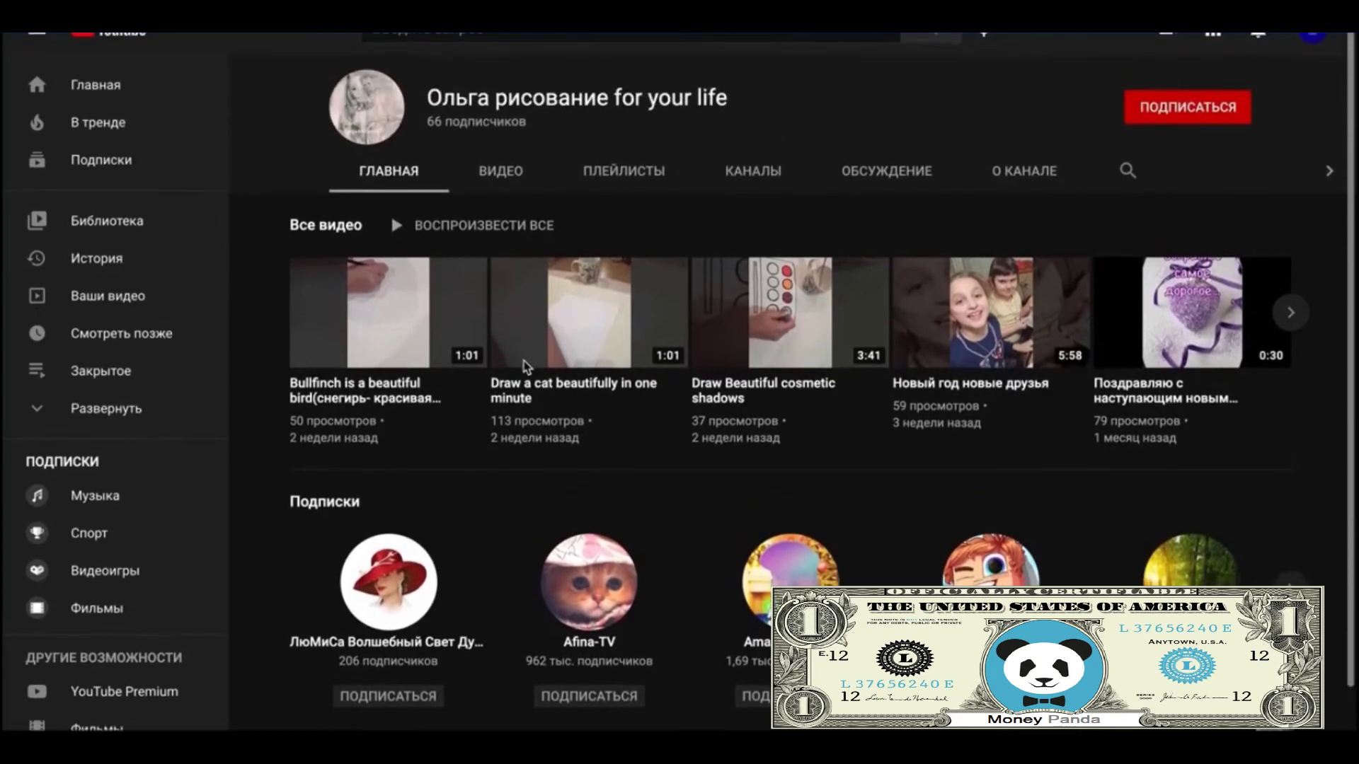
left_click(356, 401)
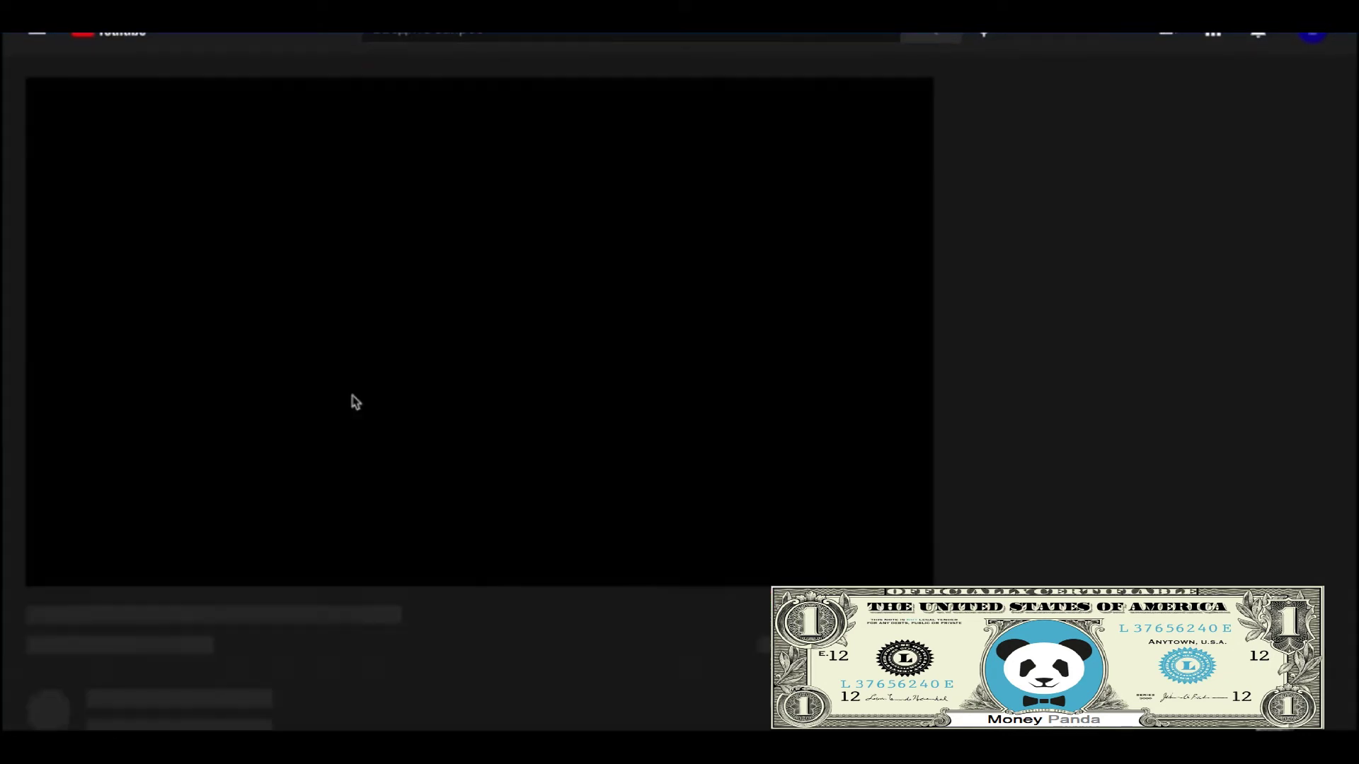
left_click(57, 623)
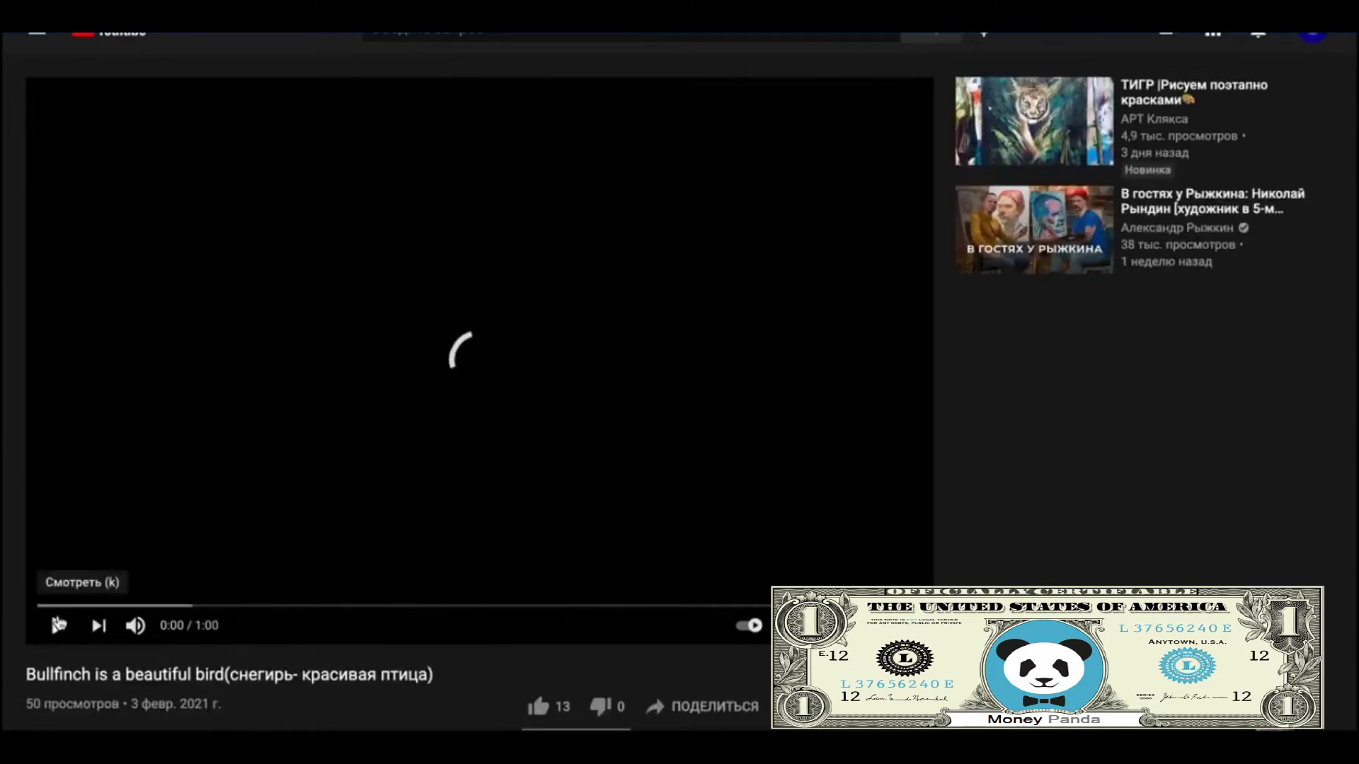
scroll(21, 662, "down", 8)
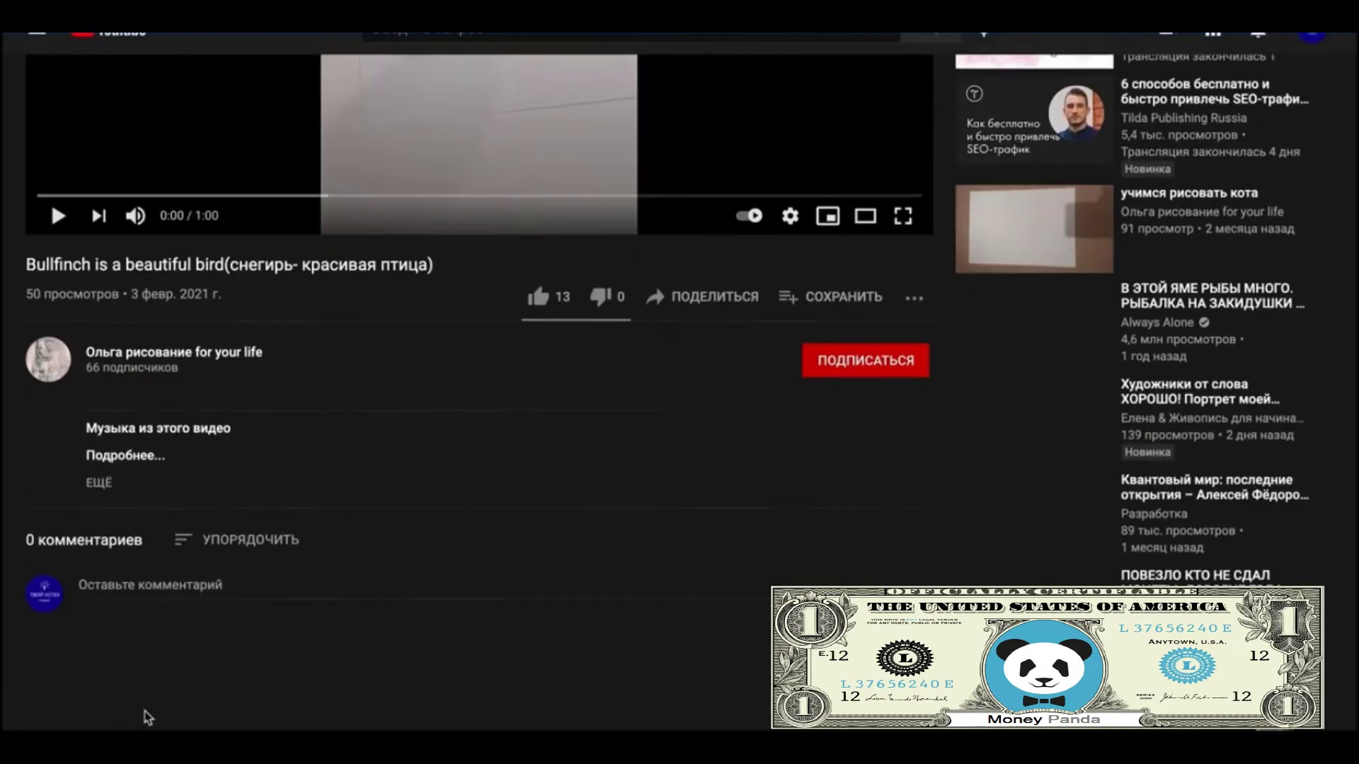
left_click(168, 372)
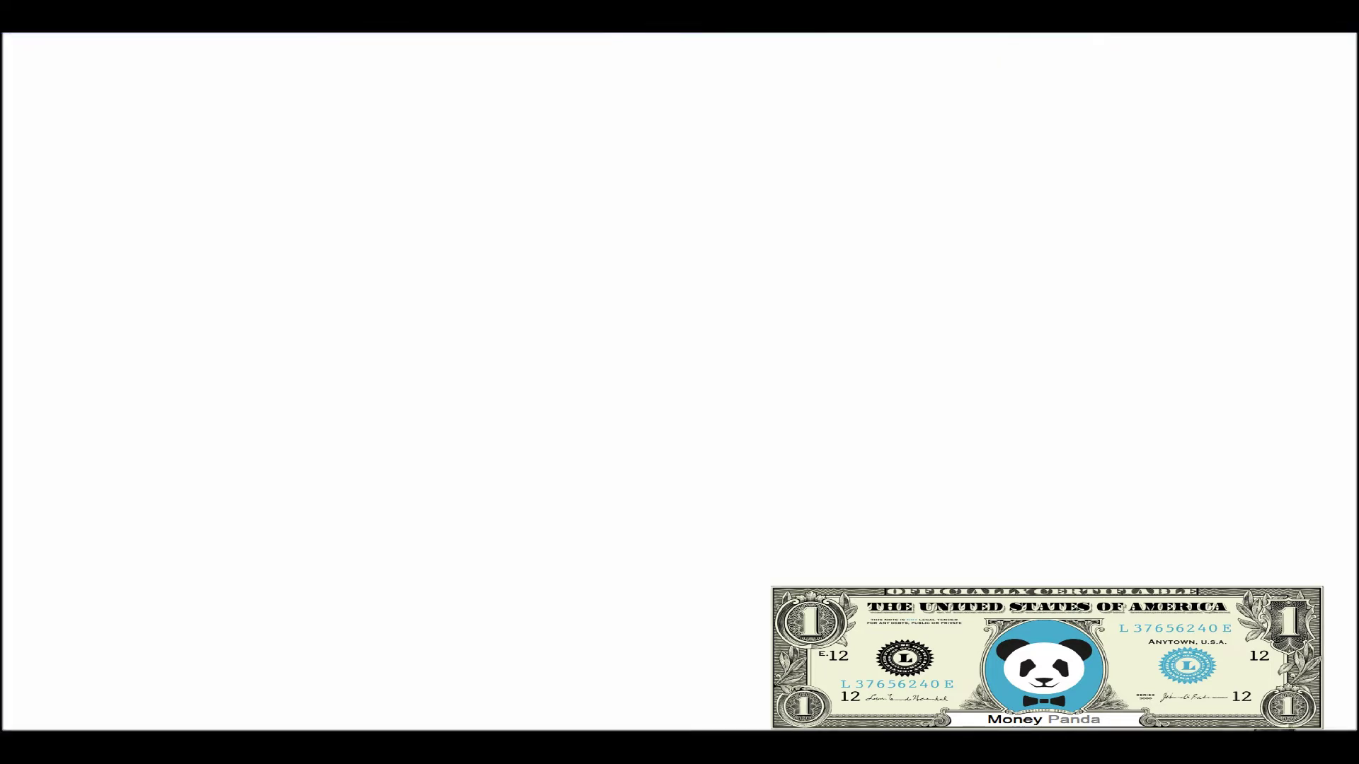
Step: Open the YouTube link in row 6 and fill the TikTok row's Контакт and Дата контакта down into row 5, giving 20 февраля
left_click(231, 297)
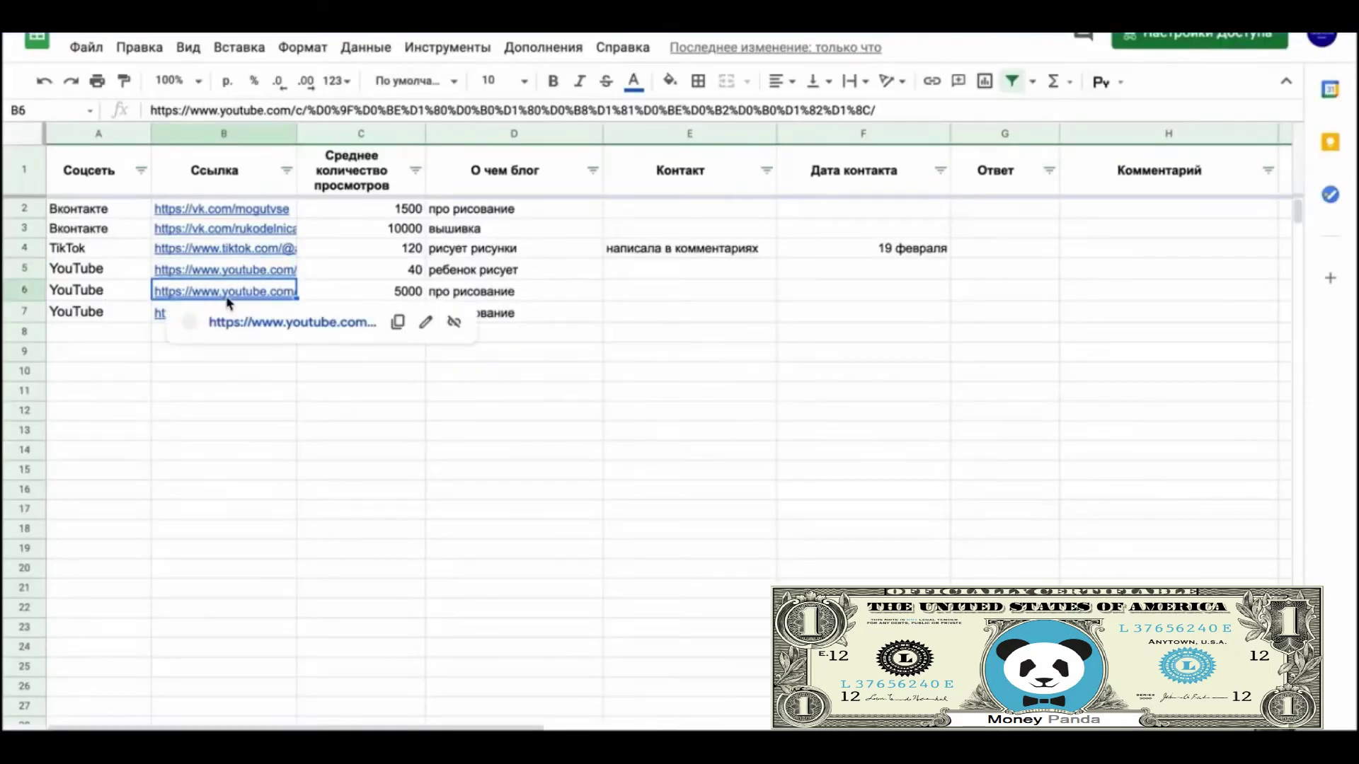
left_click(227, 322)
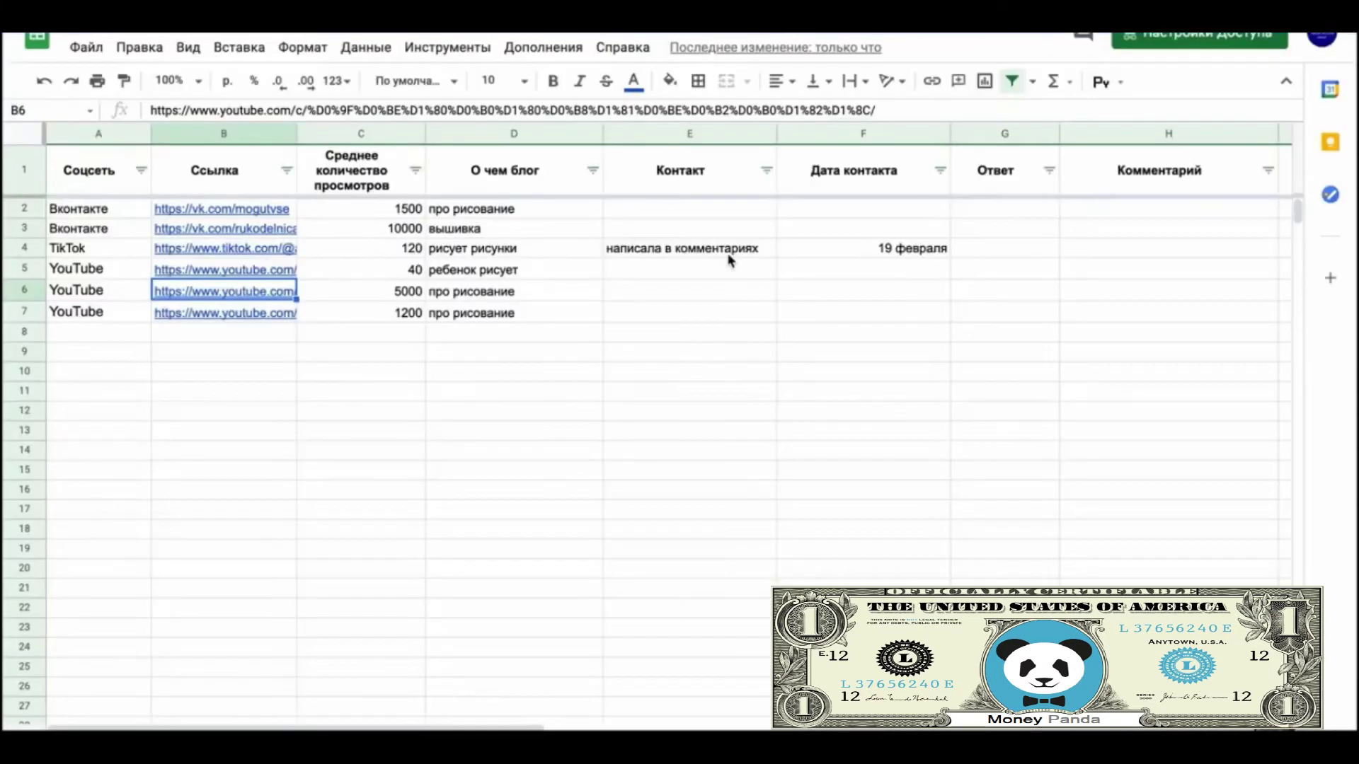
left_click(775, 248)
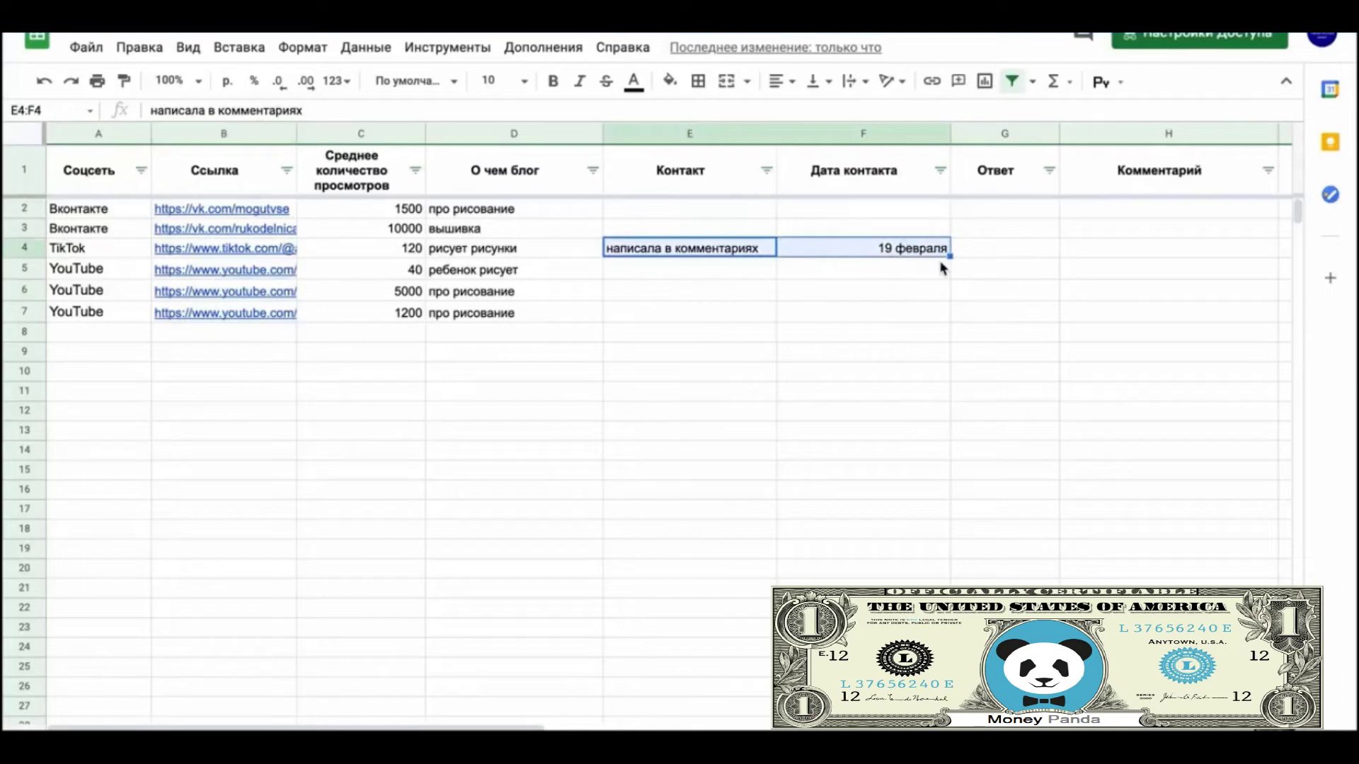
left_click_drag(950, 257, 953, 277)
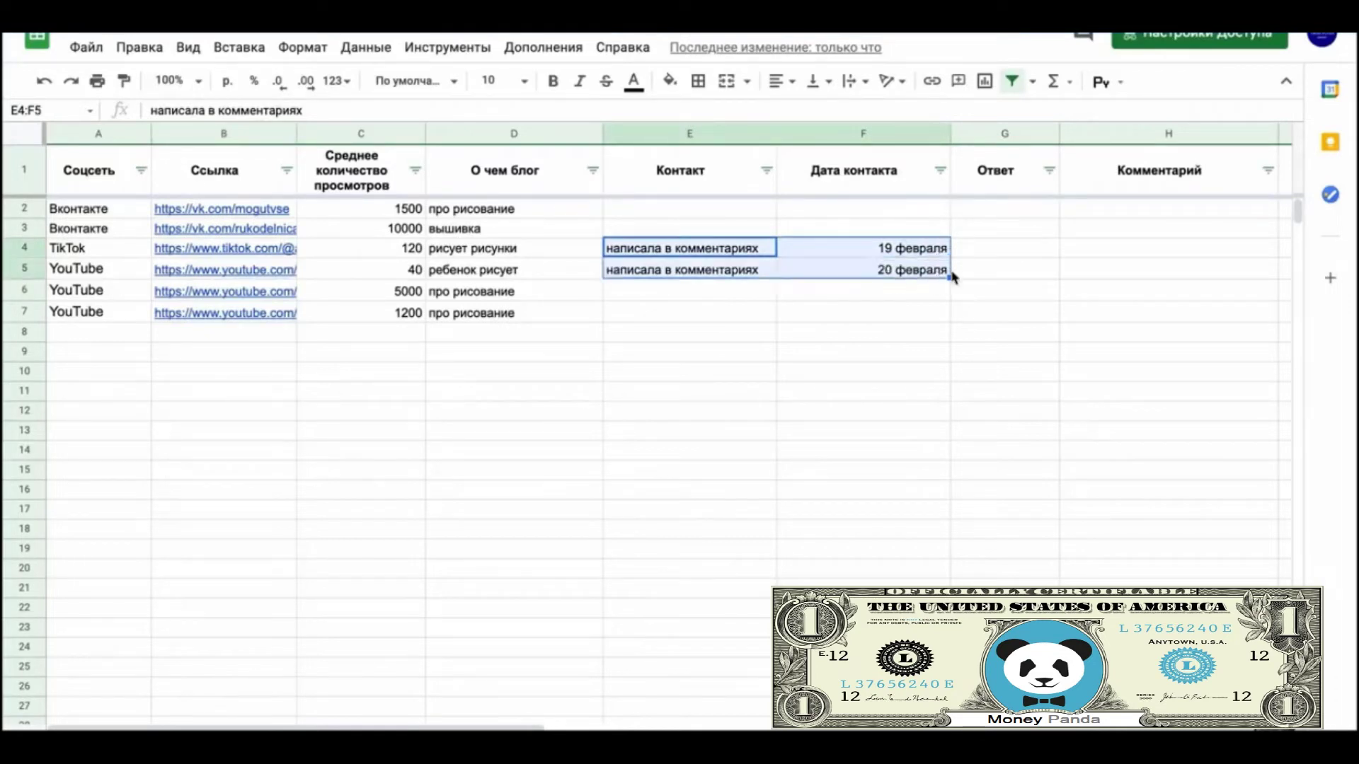
left_click(706, 276)
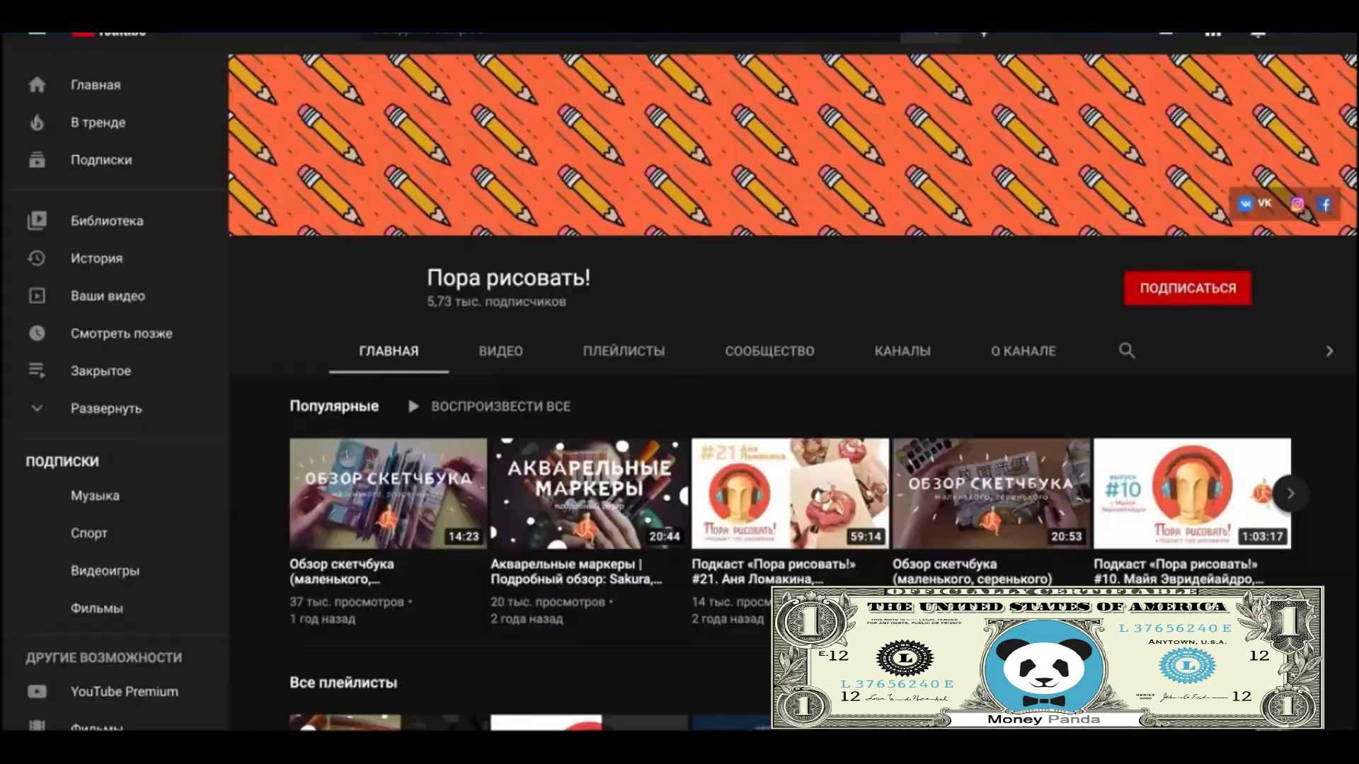
Step: On the О канале page of "Пора рисовать!", reveal the e-mail address for commercial enquiries and copy it
left_click(1024, 357)
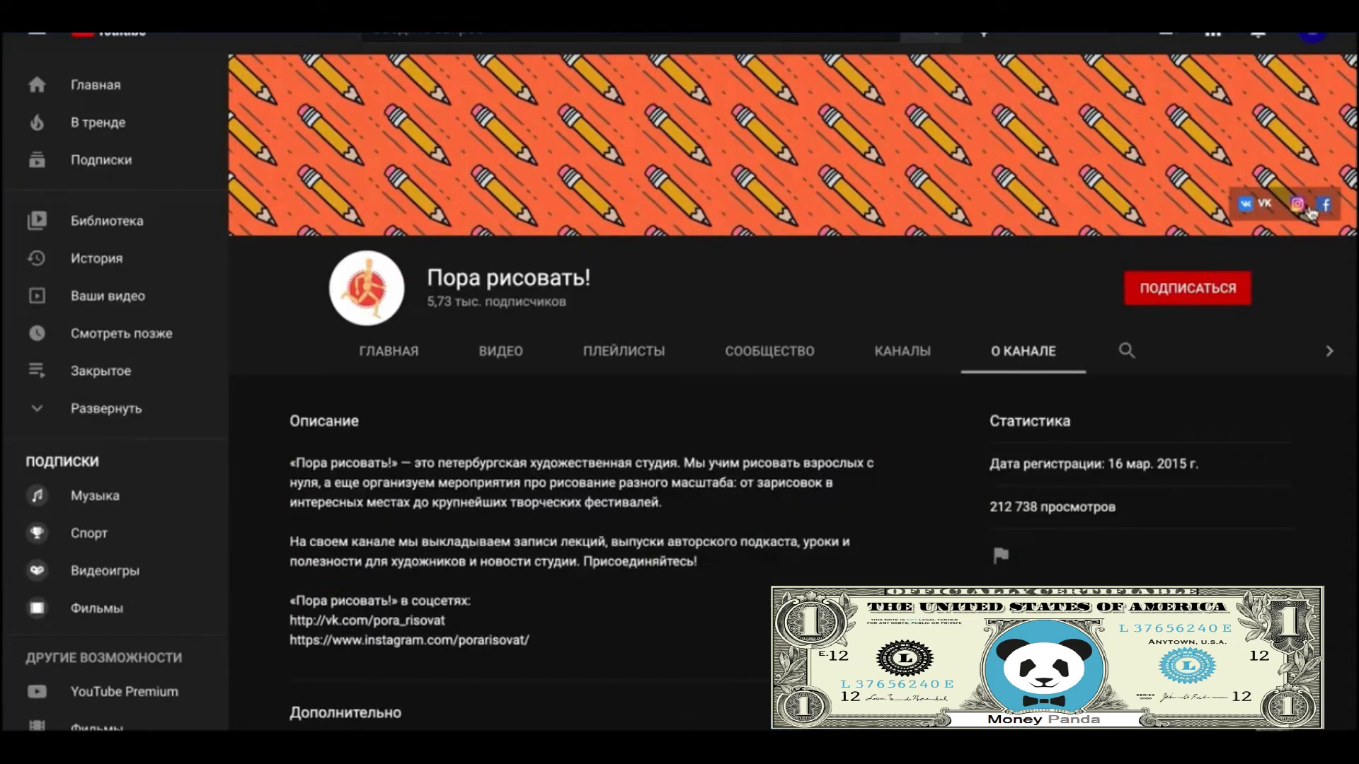
scroll(593, 439, "down", 4)
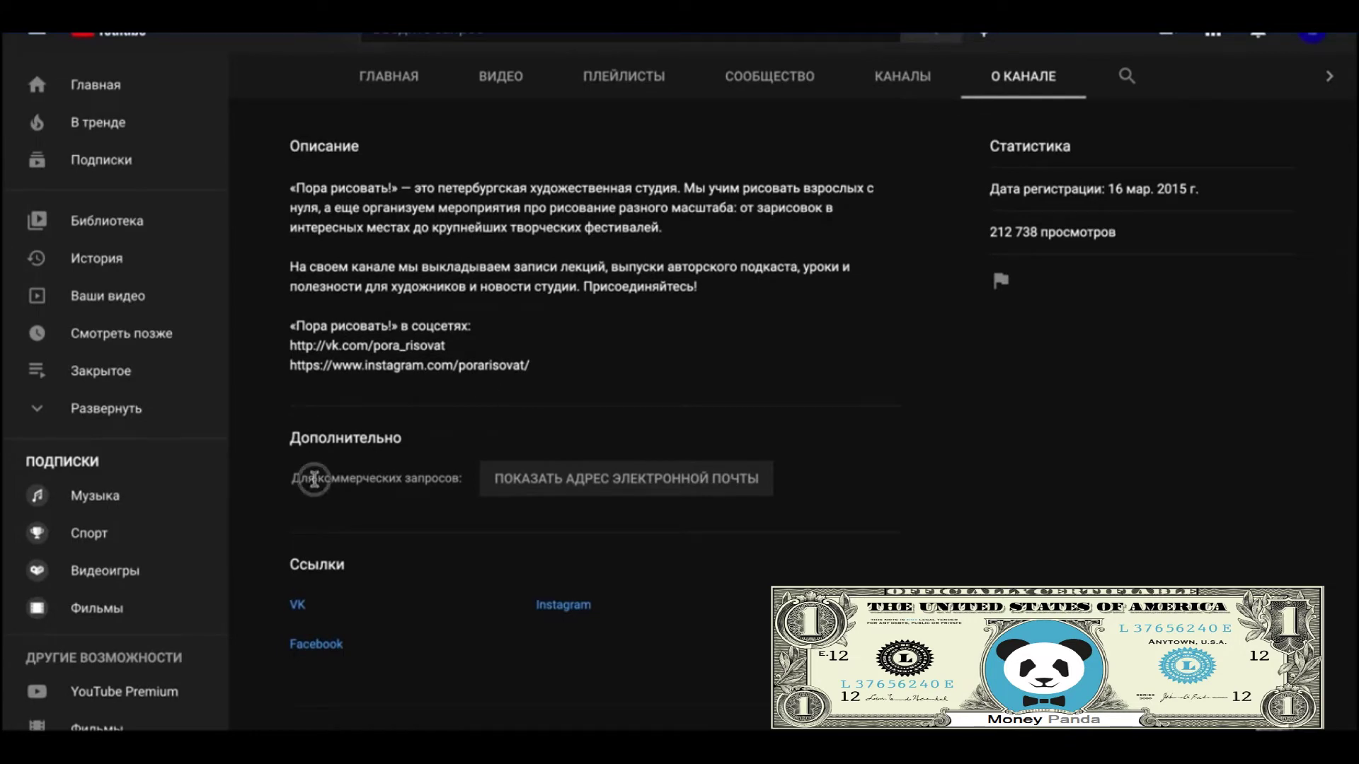
left_click_drag(315, 478, 401, 479)
left_click(538, 497)
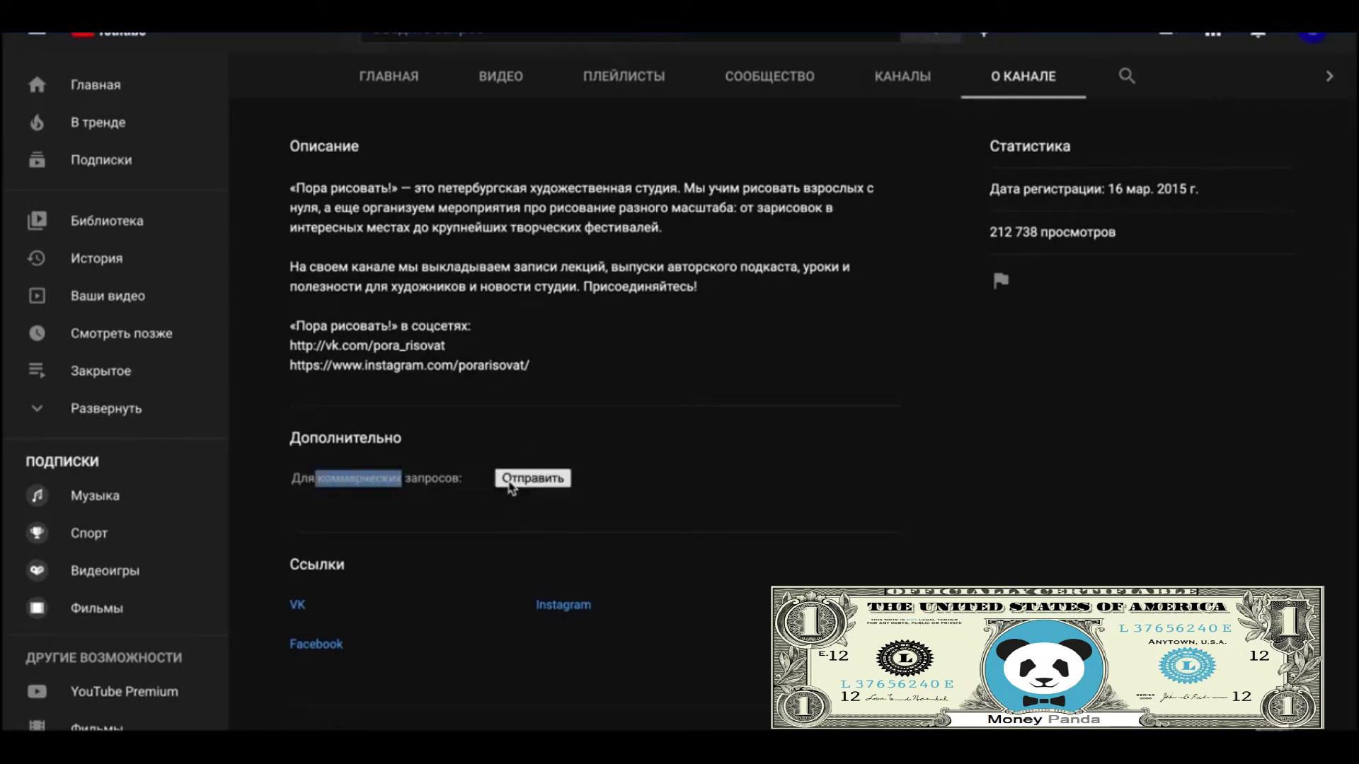
left_click(521, 496)
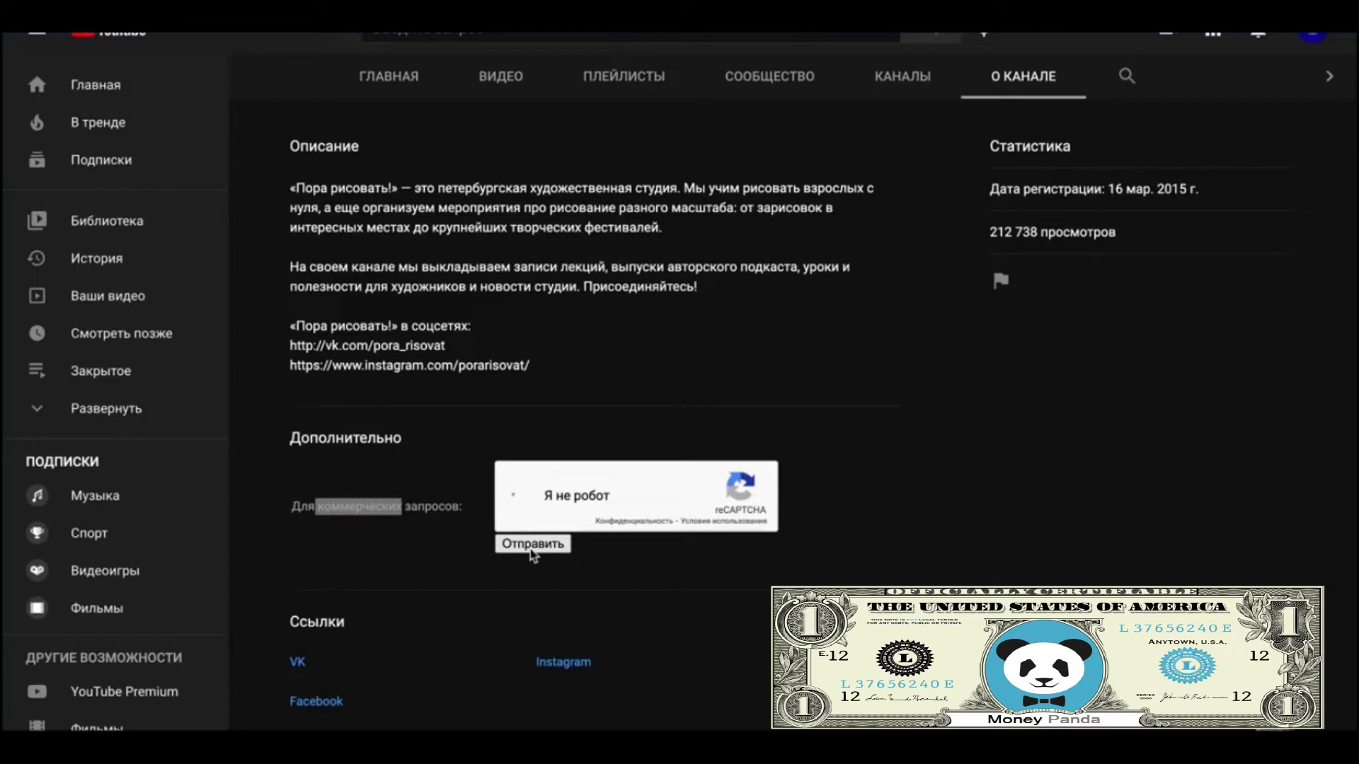
left_click(533, 545)
left_click_drag(625, 481, 494, 481)
key("ctrl+c")
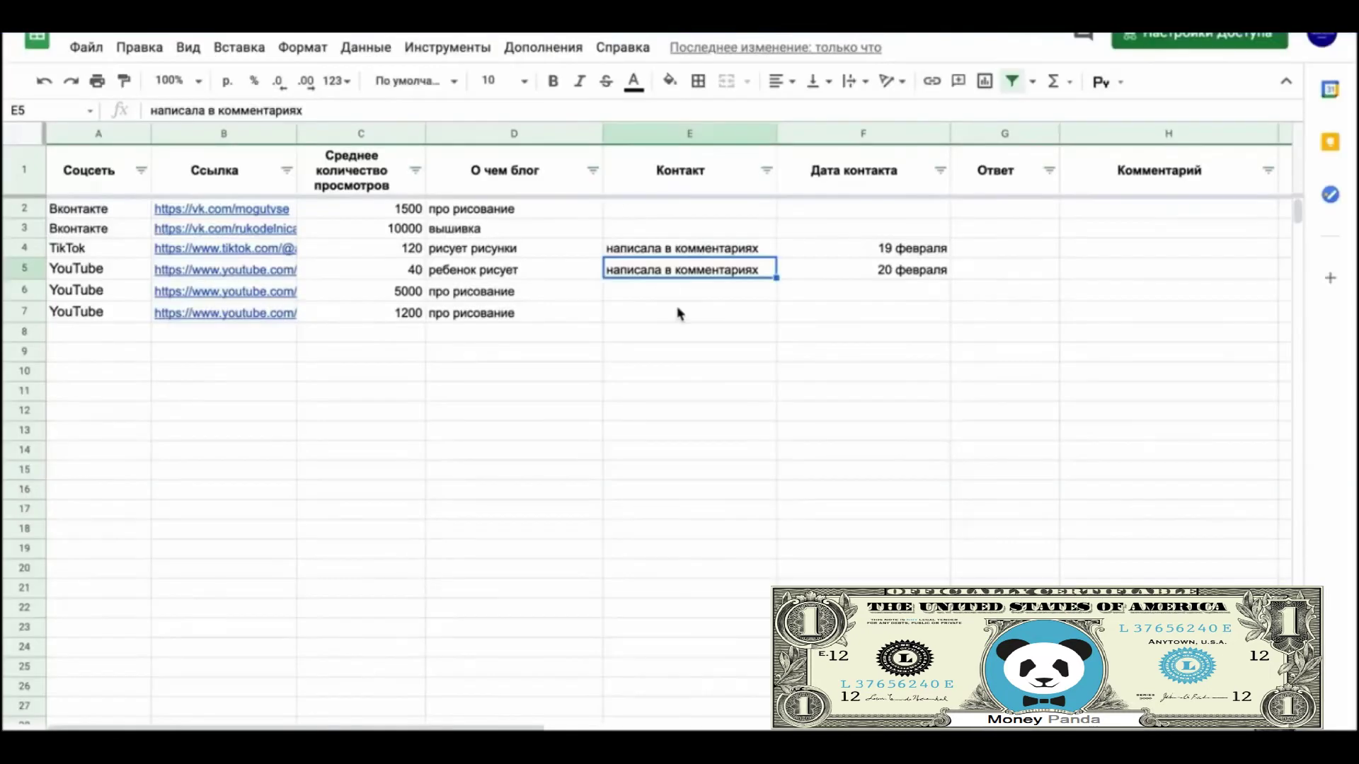
Step: Paste the copied channel e-mail address into the Контакт cell of row 6 in the blogger table
left_click(693, 299)
double_click(695, 302)
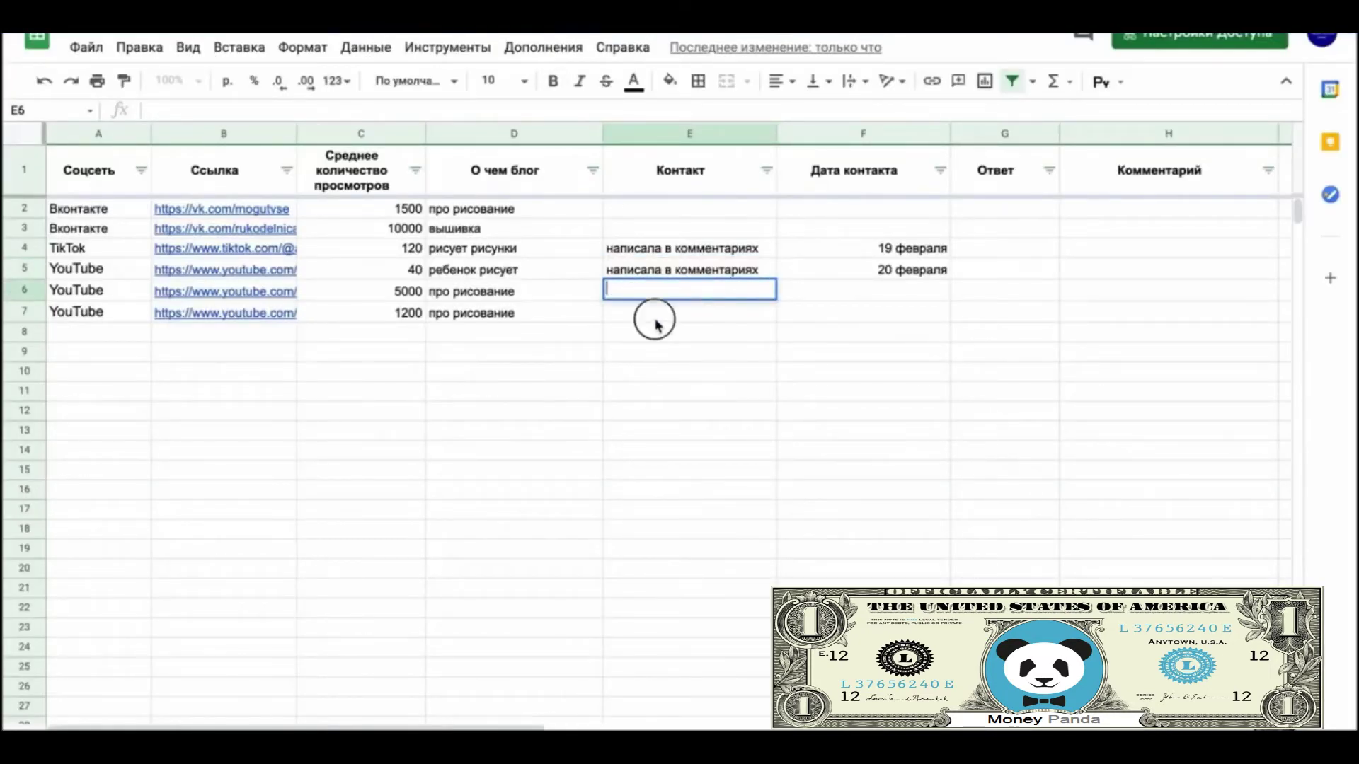
key("ctrl+v")
key("Return")
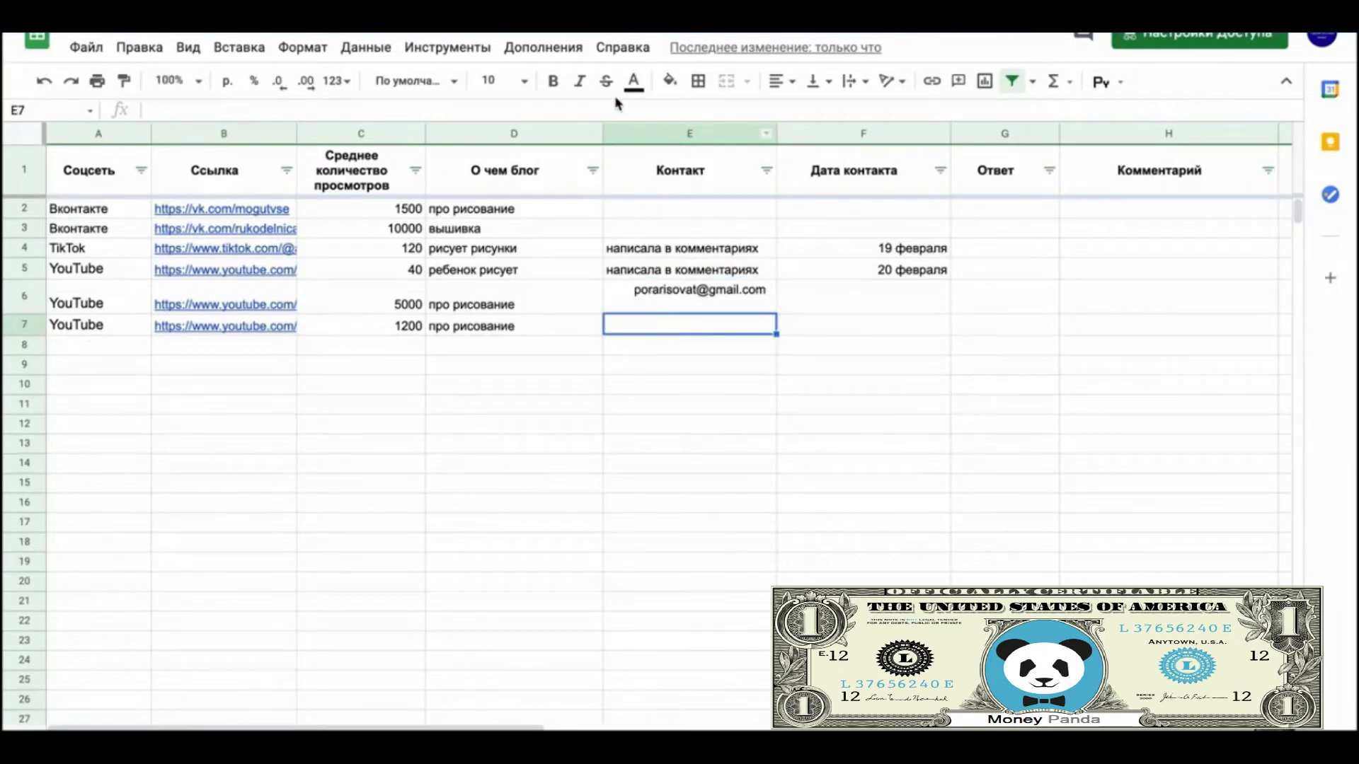
Step: Examine the channel's Instagram profile, its posts and the linked Barcelona sketch-tour form, and return to the row 6 Контакт cell in the table
key("ctrl+Tab")
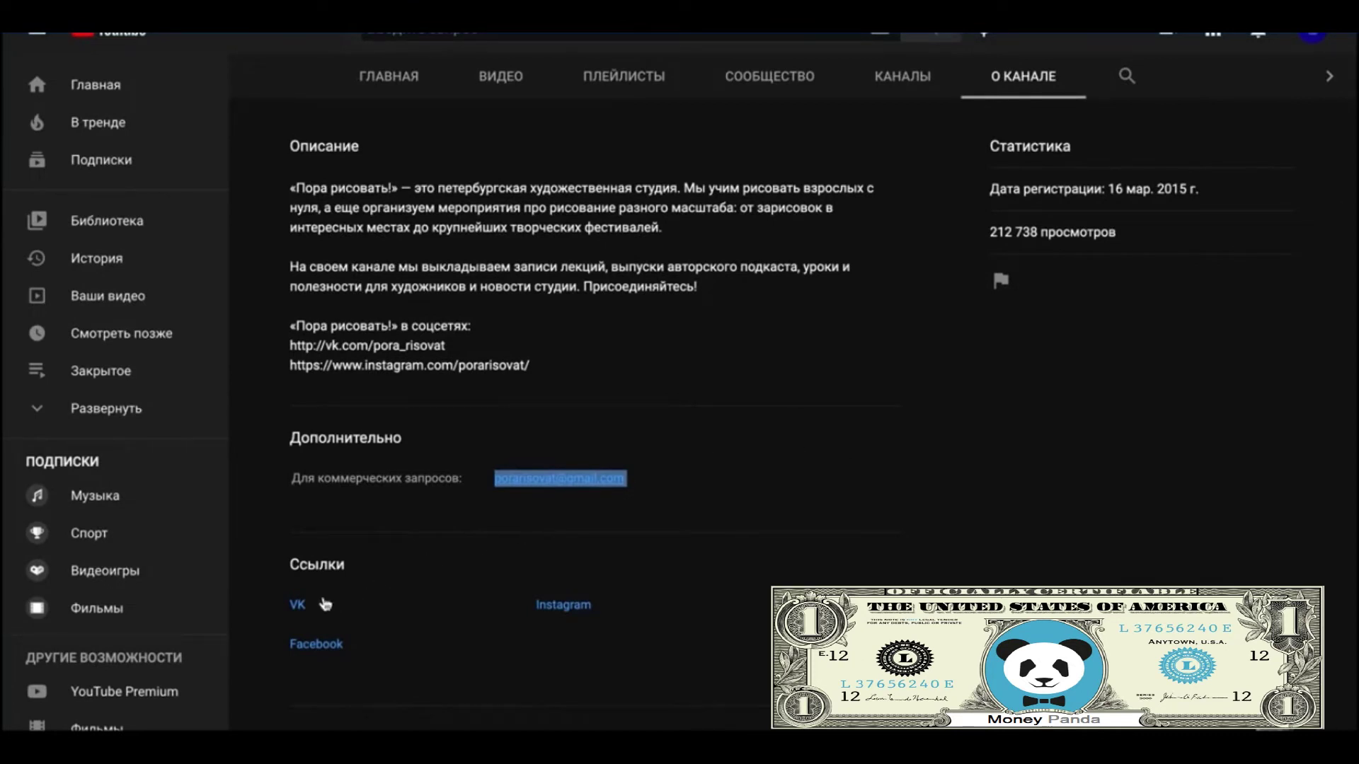
left_click(551, 625)
left_click(559, 606)
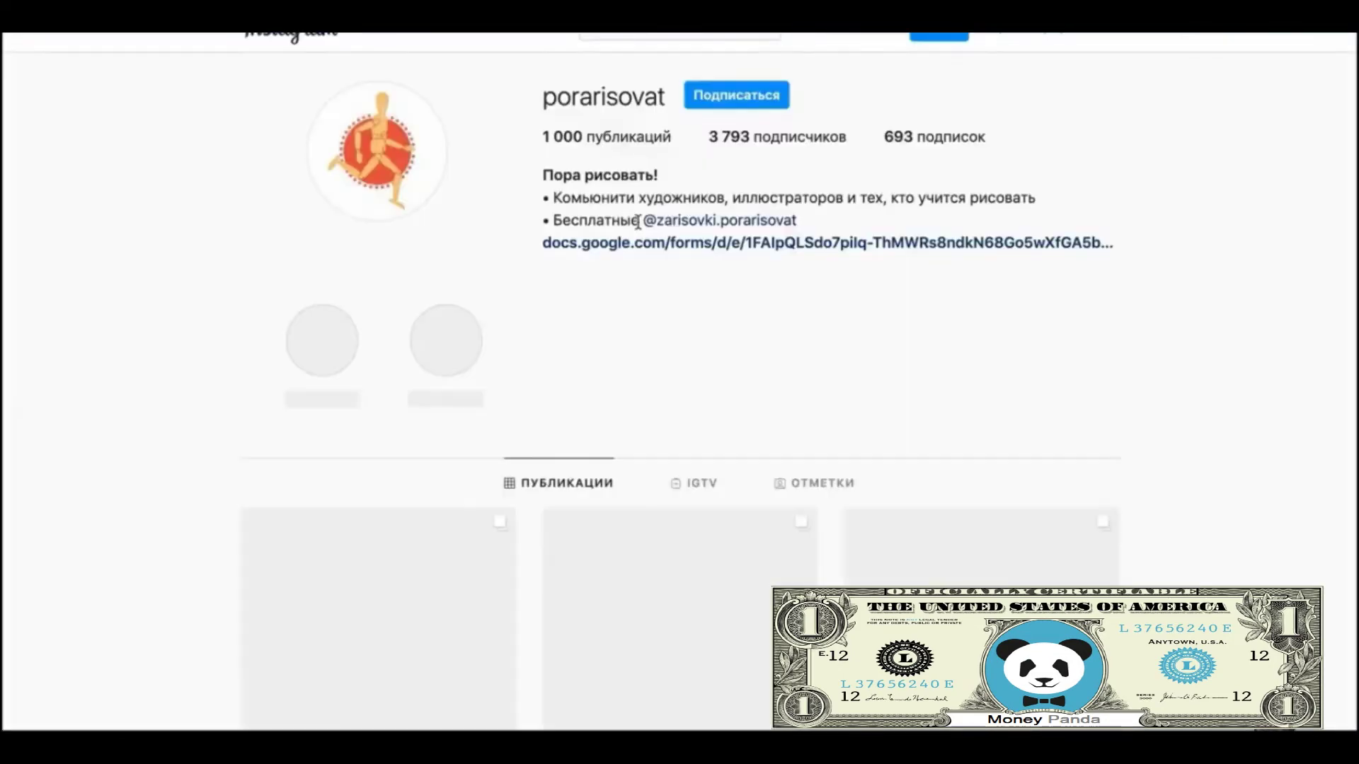
scroll(749, 345, "down", 4)
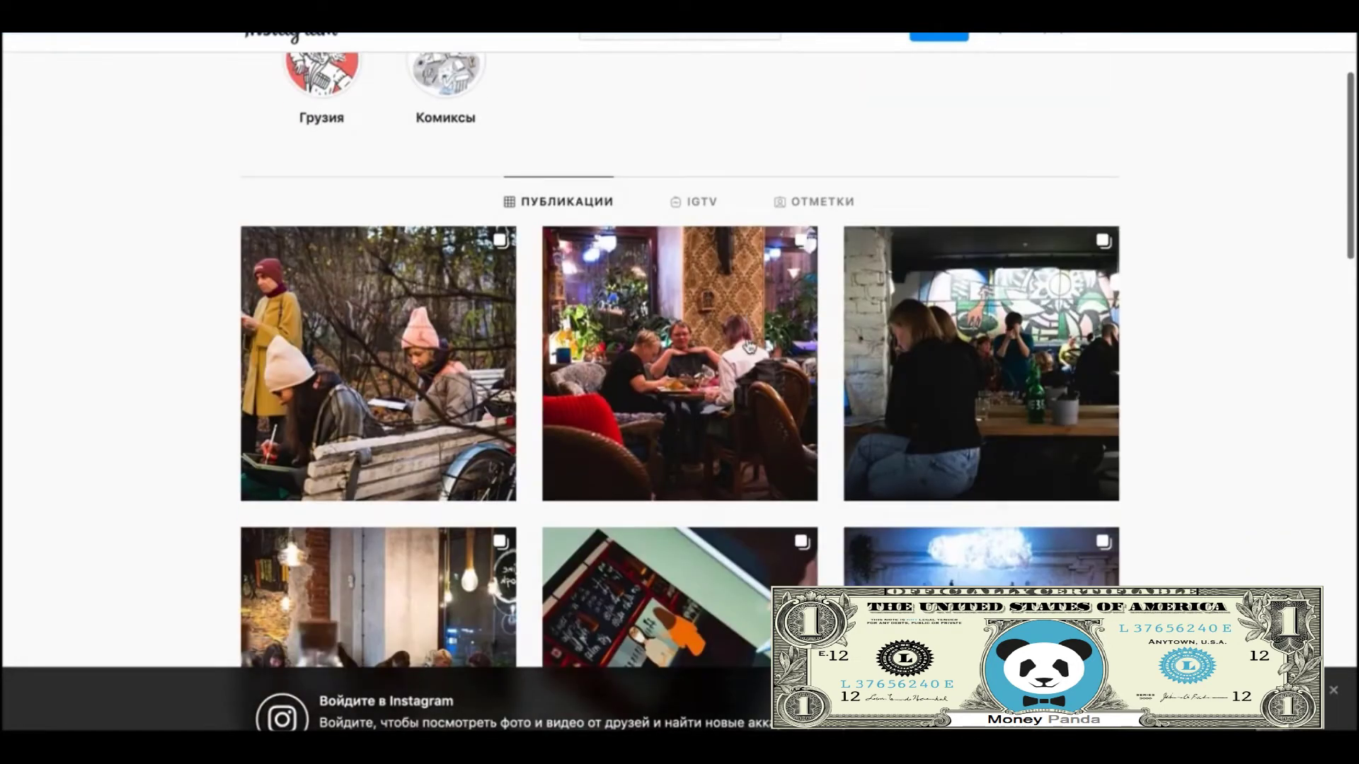
scroll(748, 345, "down", 2)
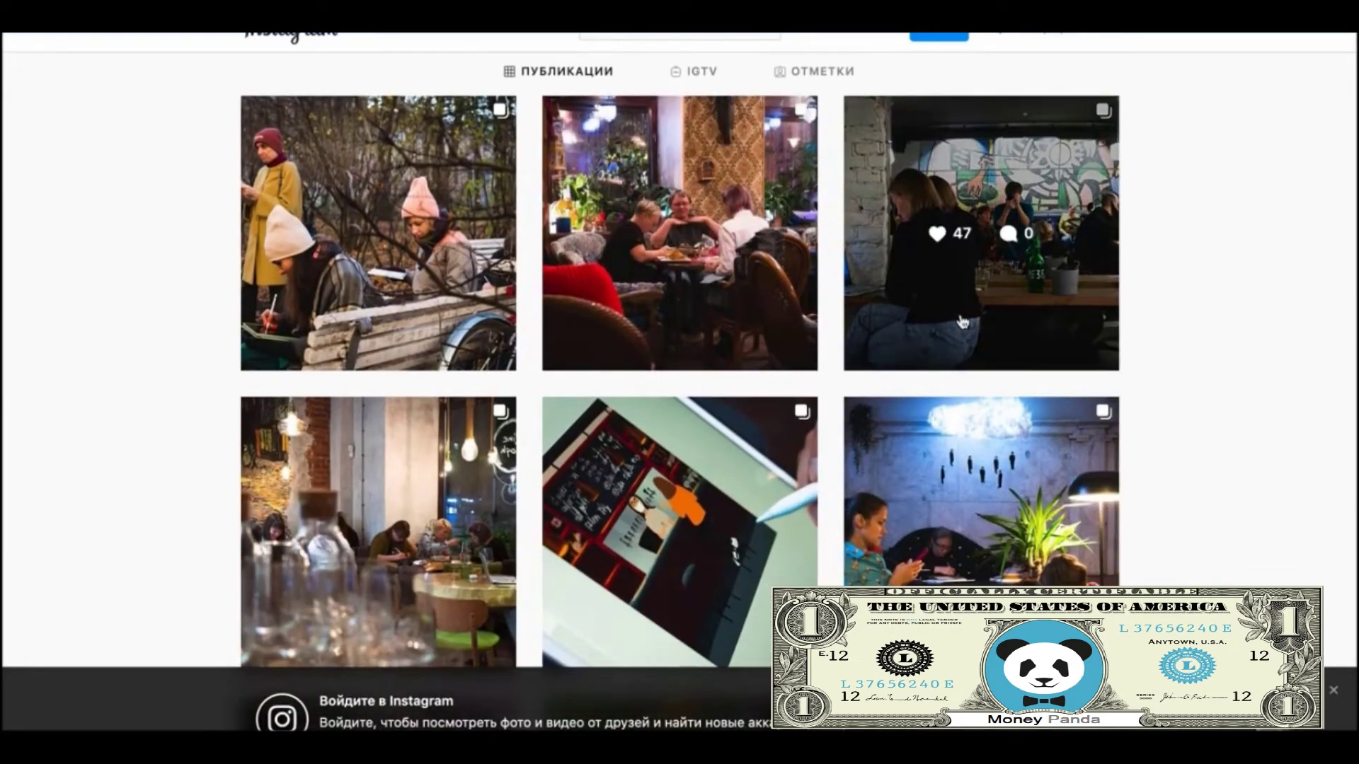
scroll(962, 322, "down", 4)
scroll(962, 322, "up", 10)
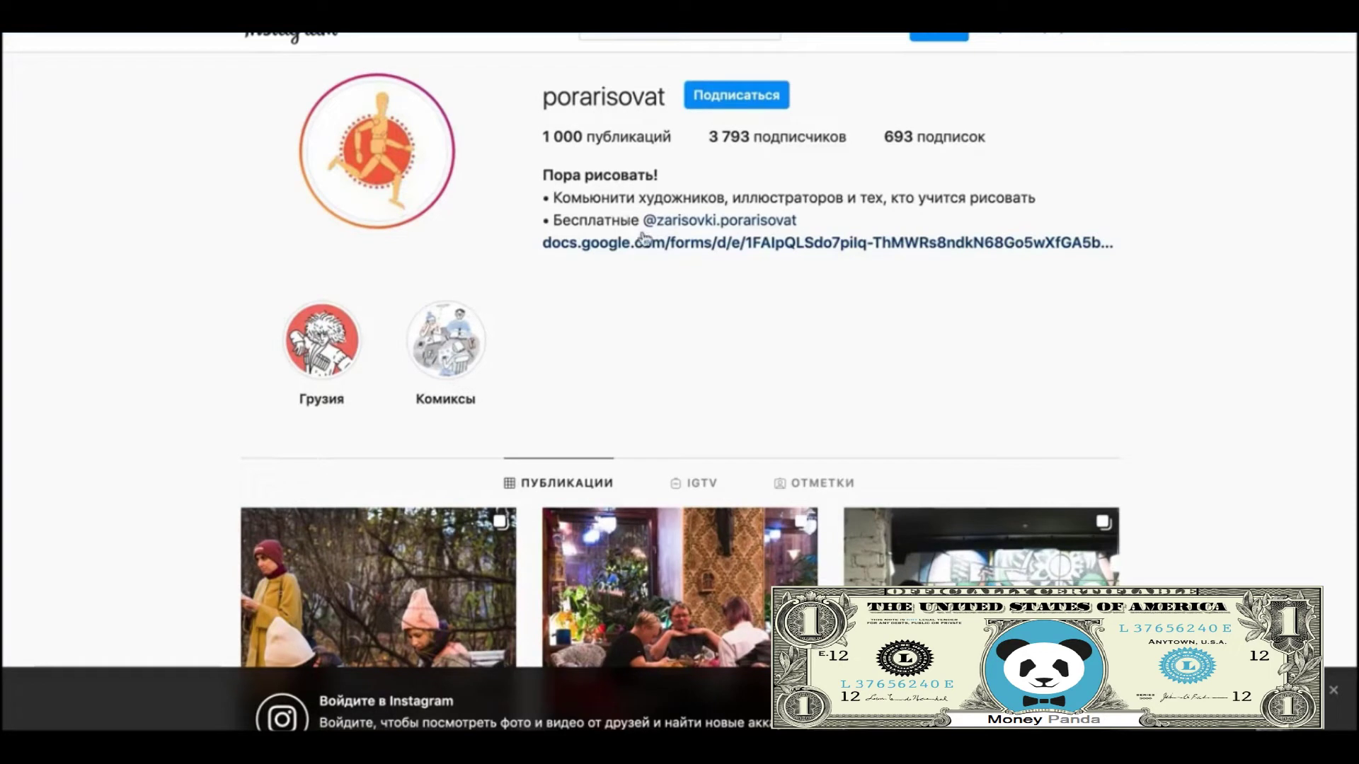
left_click(791, 248)
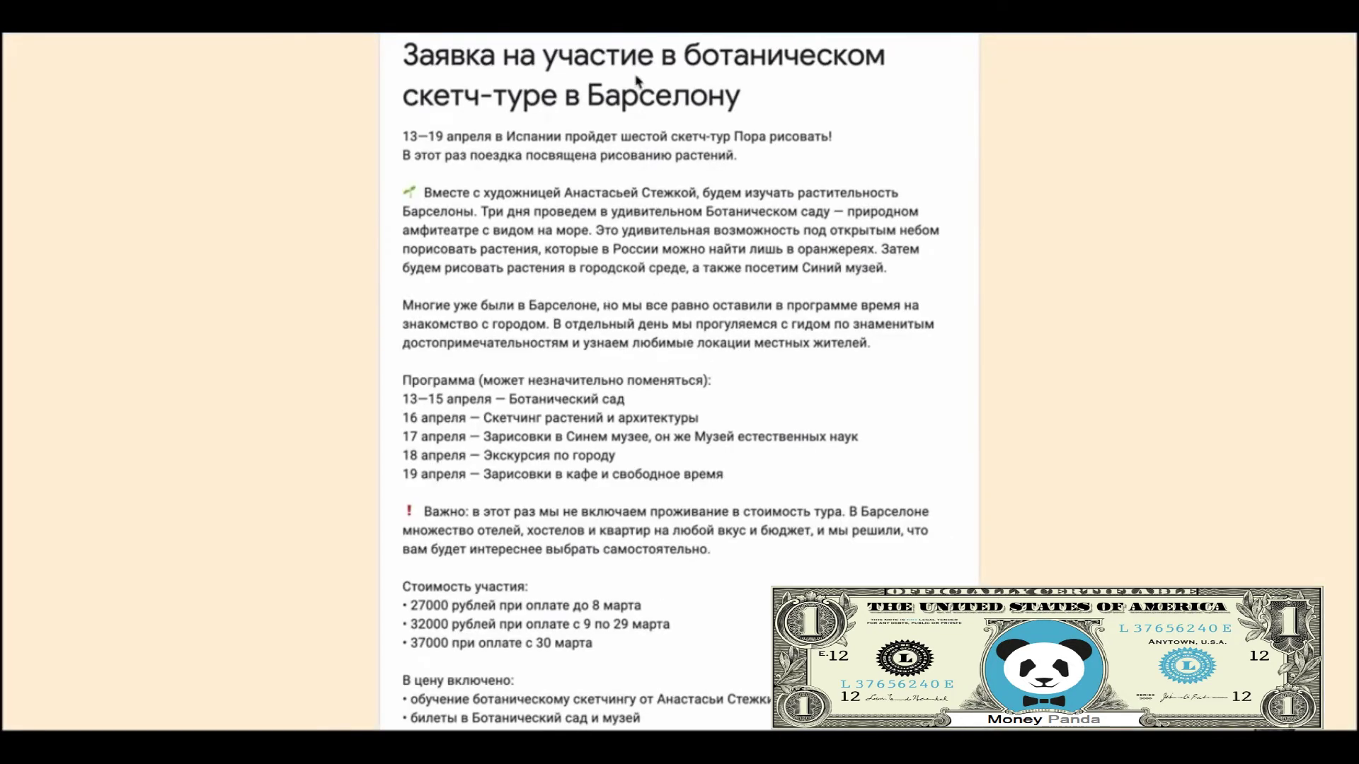
scroll(722, 301, "down", 10)
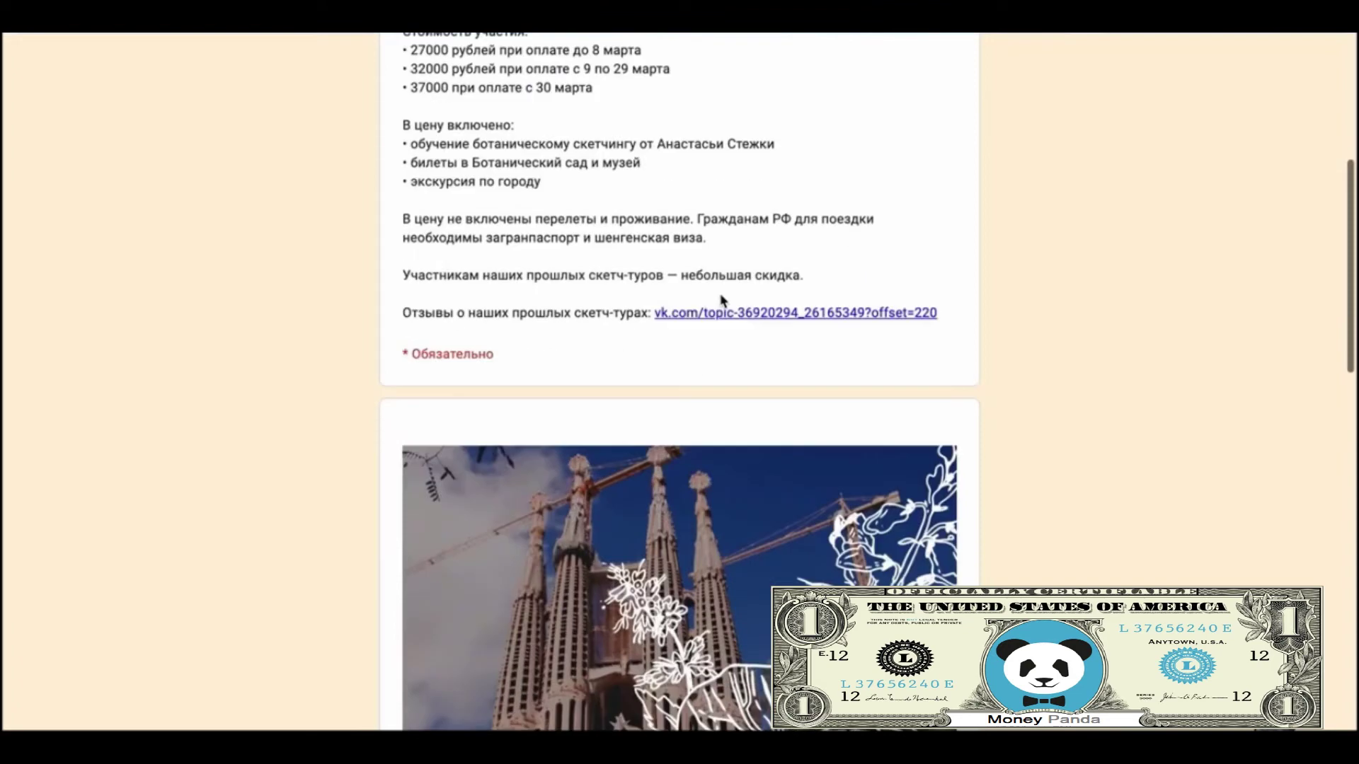
scroll(722, 301, "down", 15)
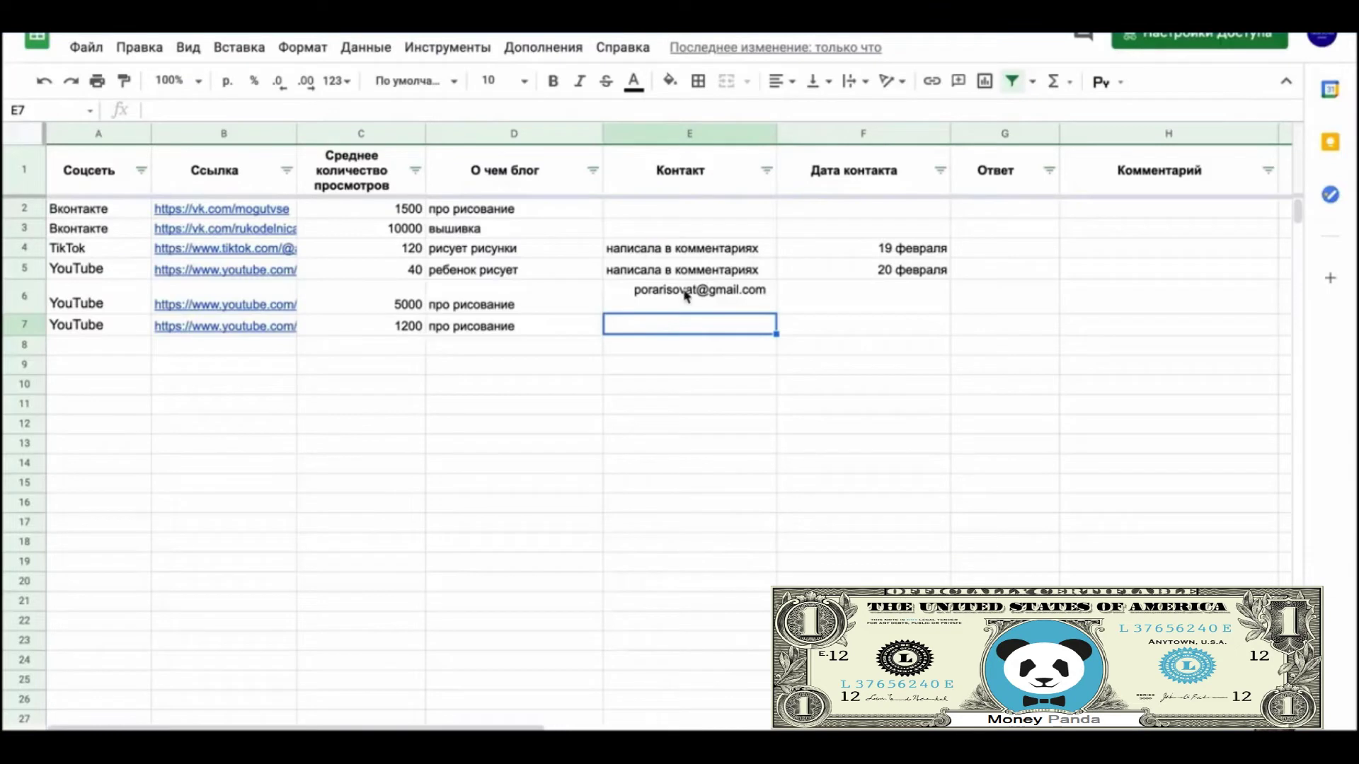
left_click(681, 294)
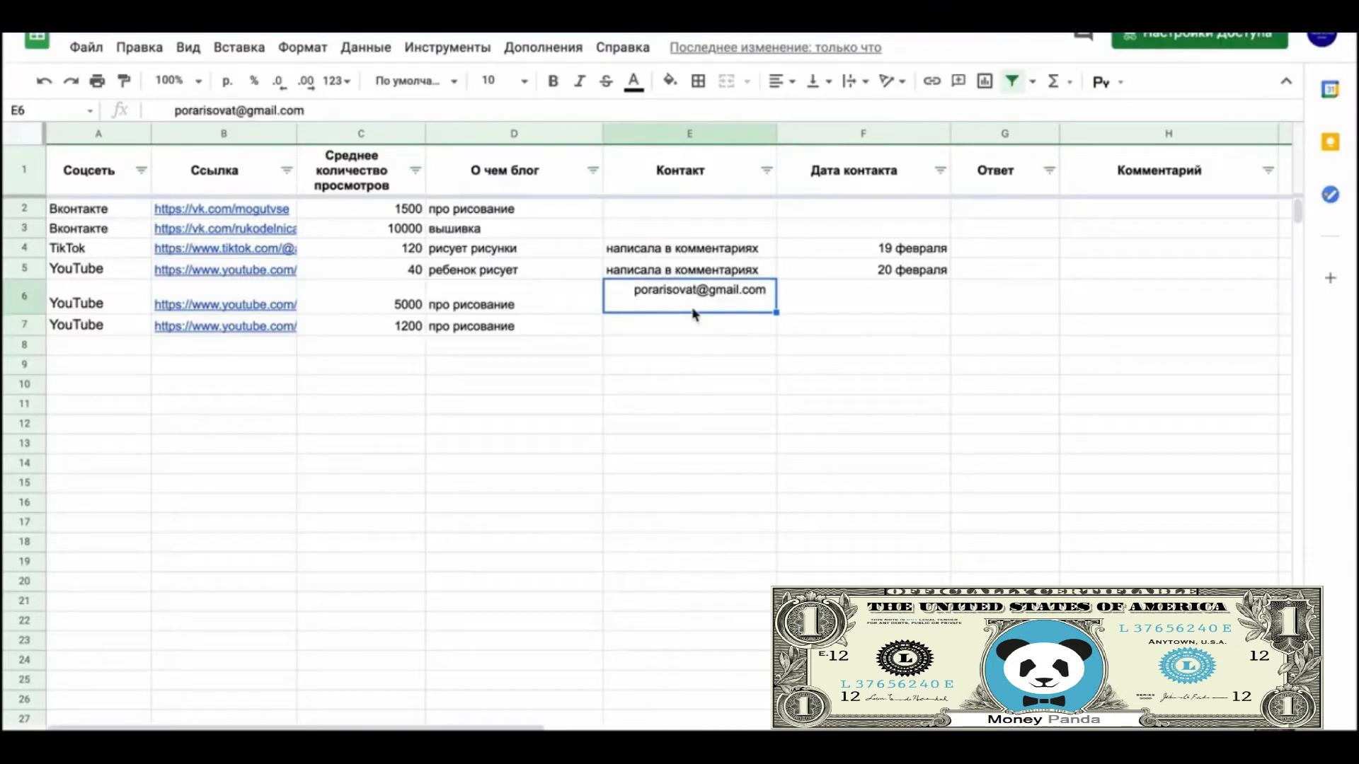
Step: Remove the blank space in front of the e-mail address in the row 6 Контакт cell
left_click(319, 110)
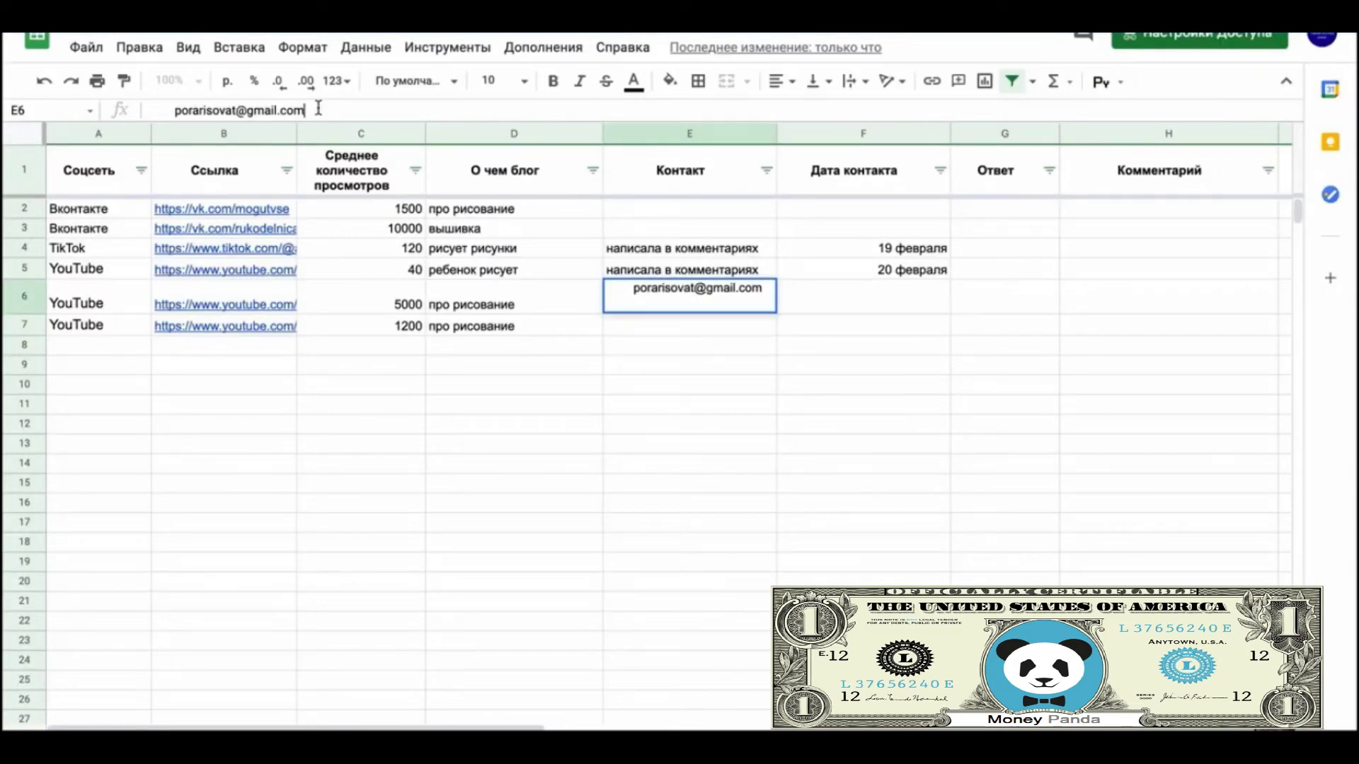
key("Return")
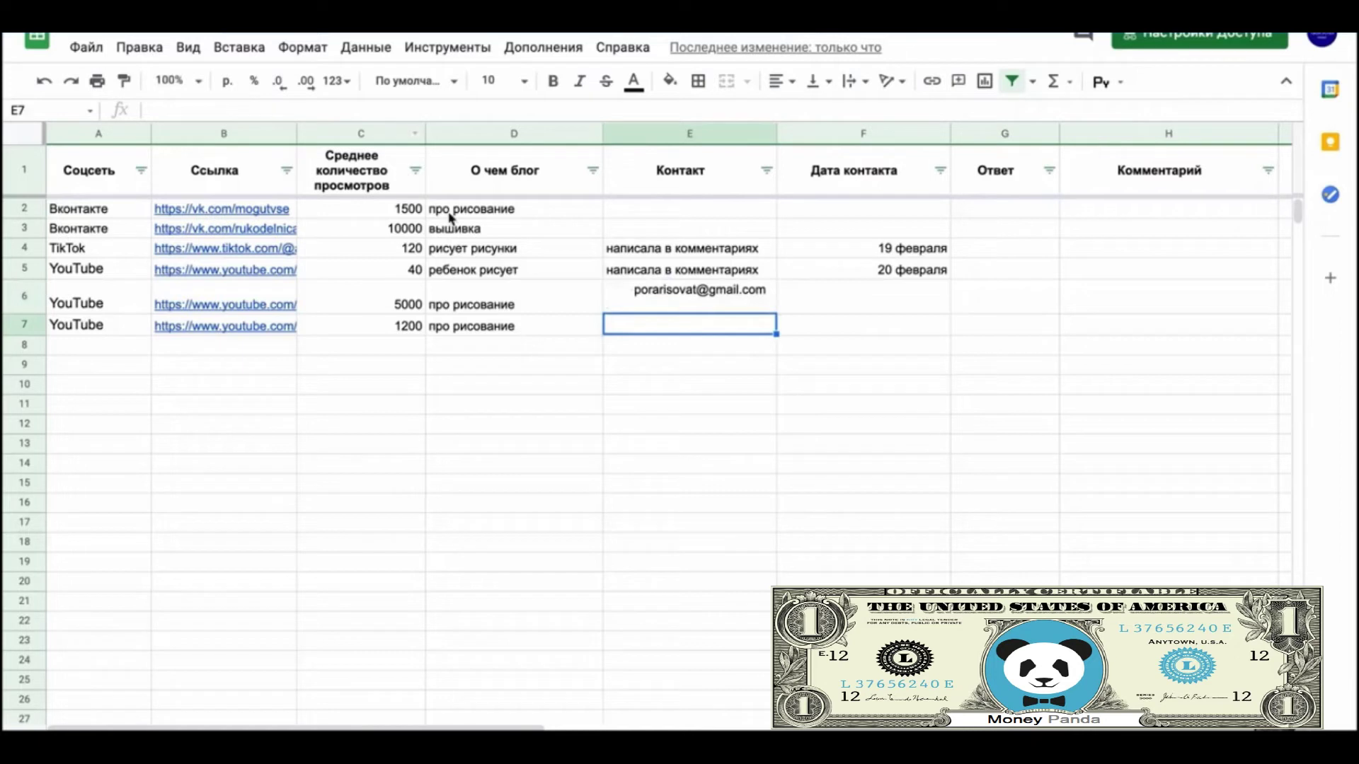
double_click(706, 306)
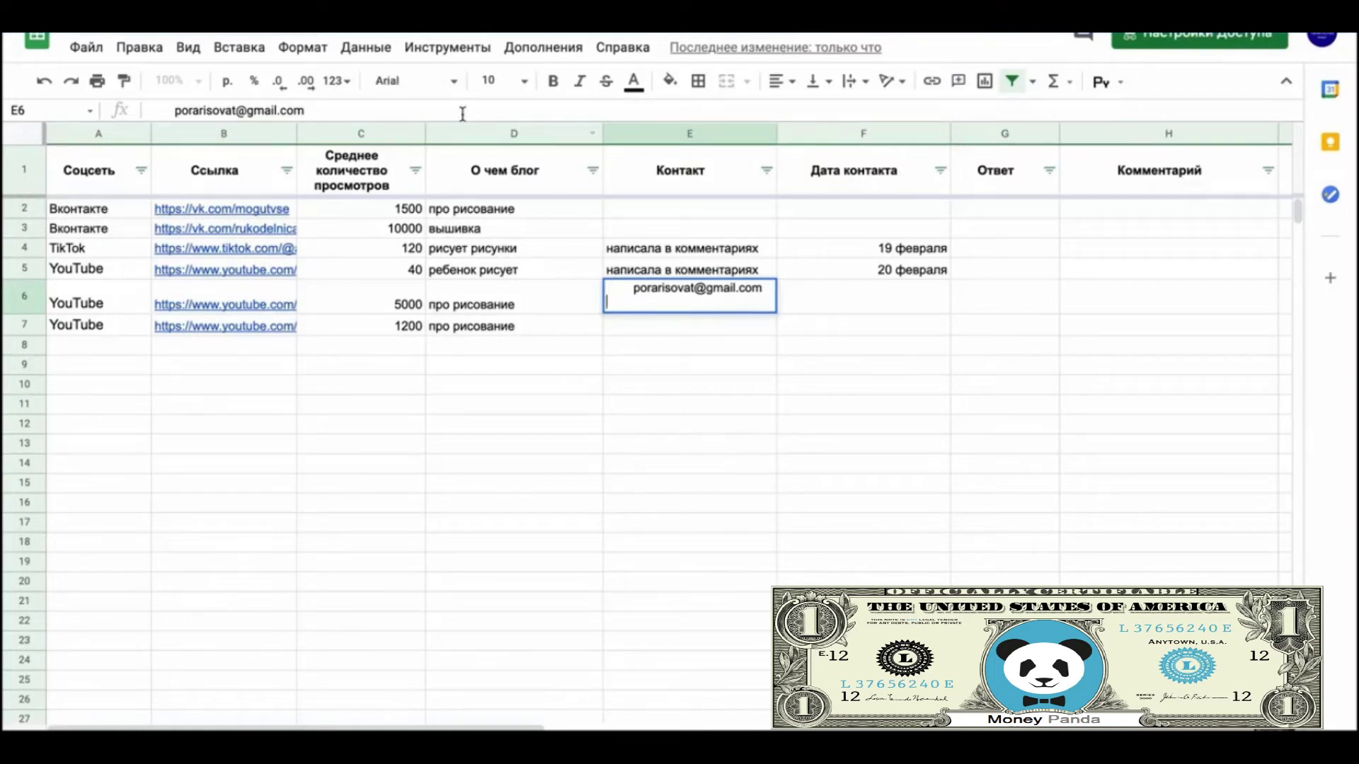
left_click_drag(175, 111, 107, 114)
key("BackSpace")
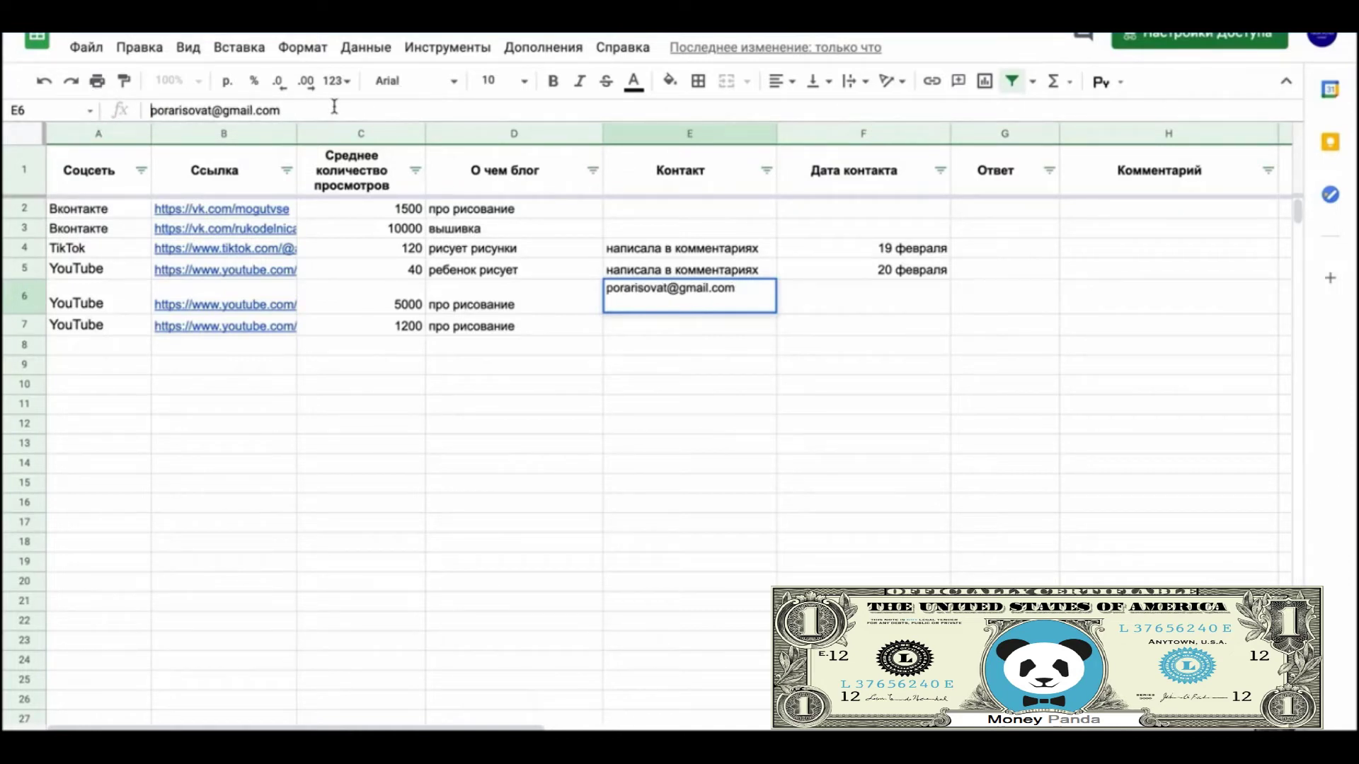
type("https://www.instagram.com/porarisovat/")
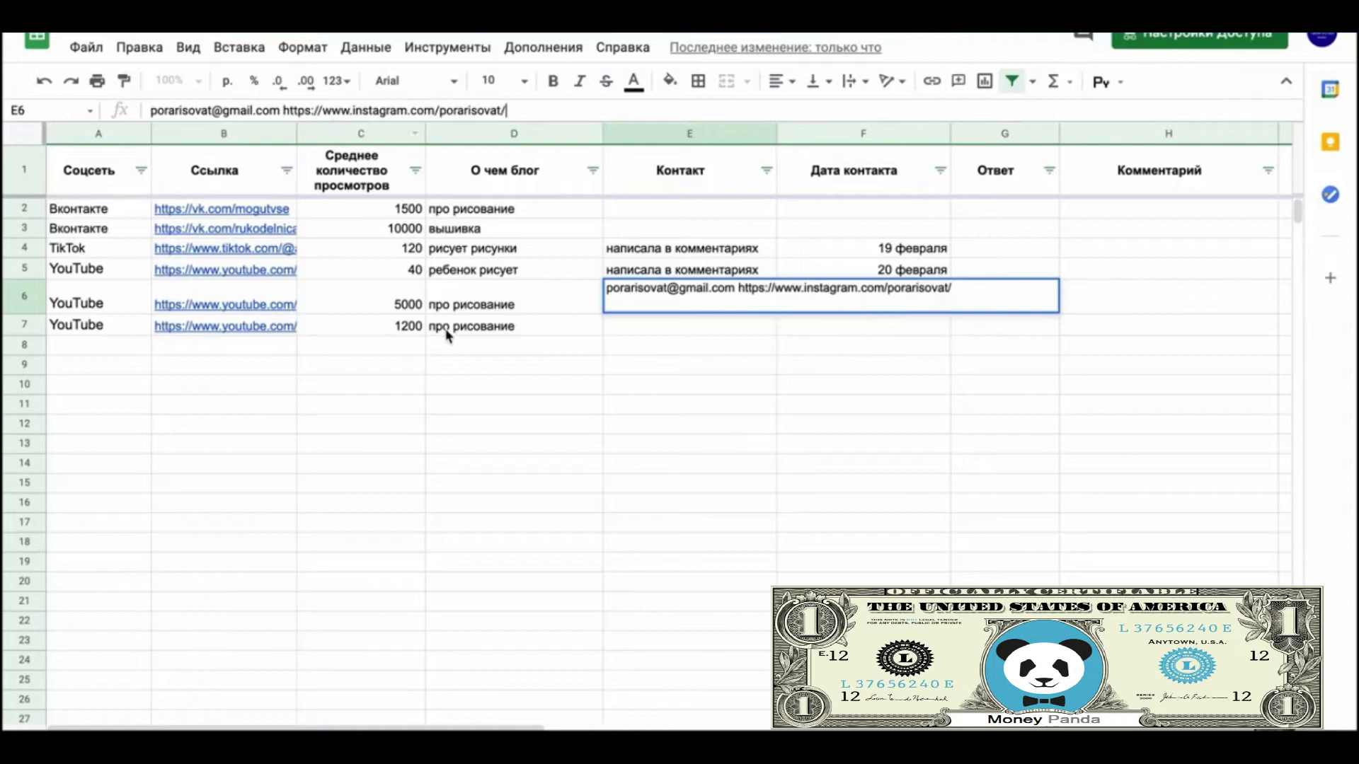
left_click(282, 109)
key("ctrl+Return")
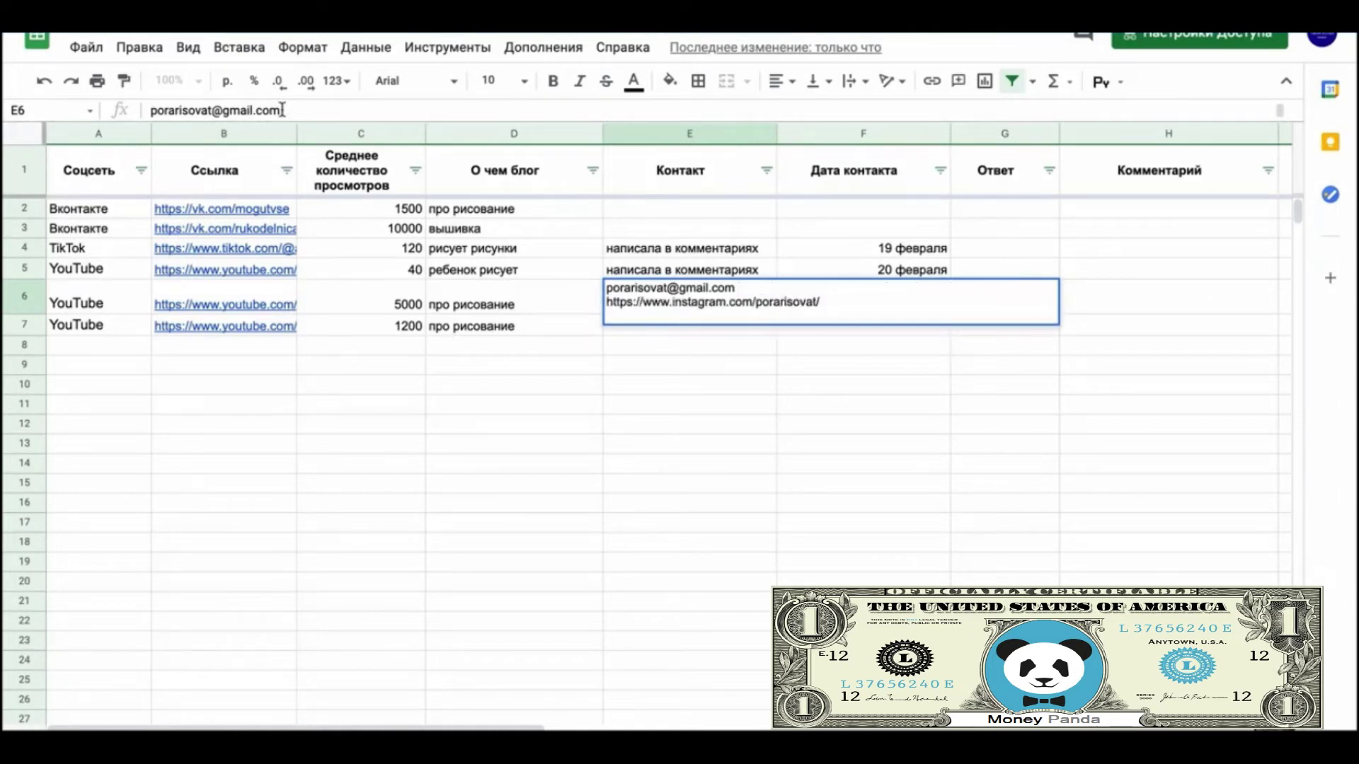
left_click(704, 375)
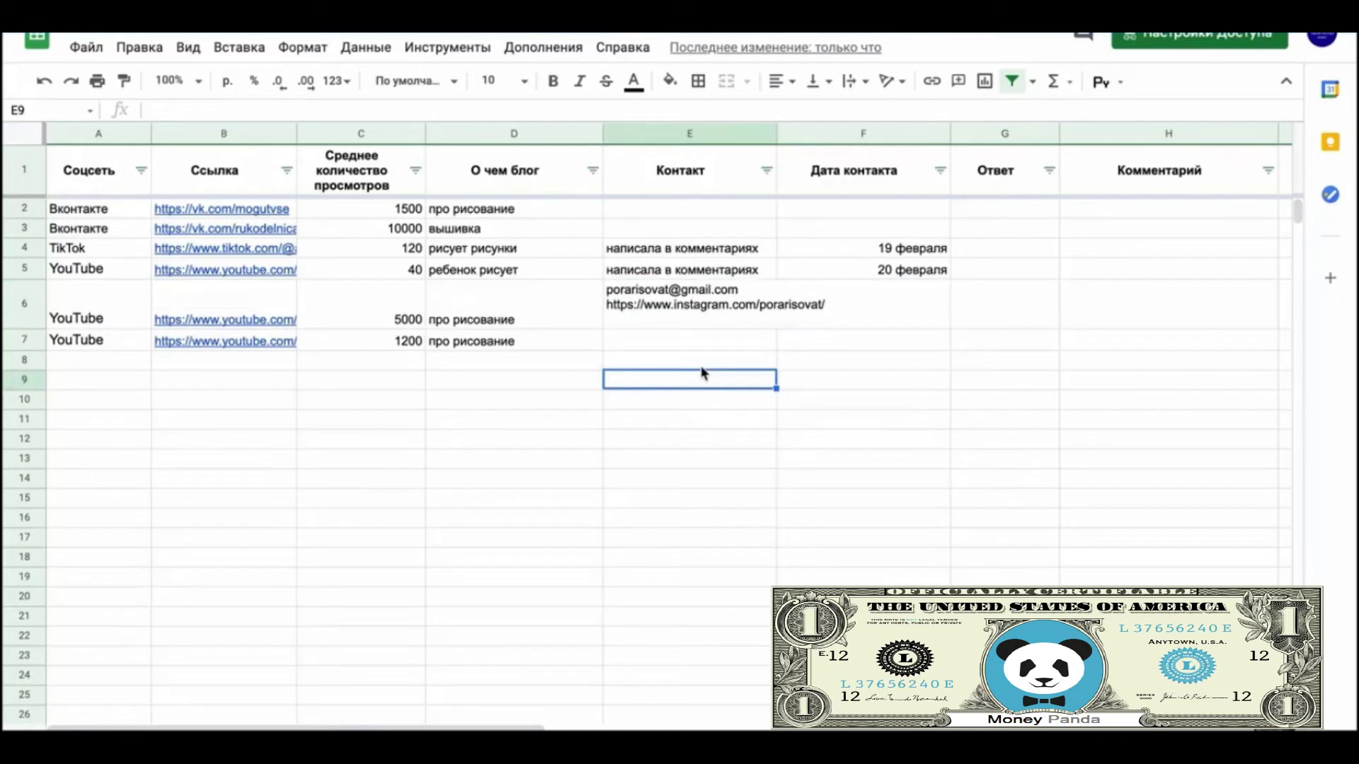
left_click(673, 320)
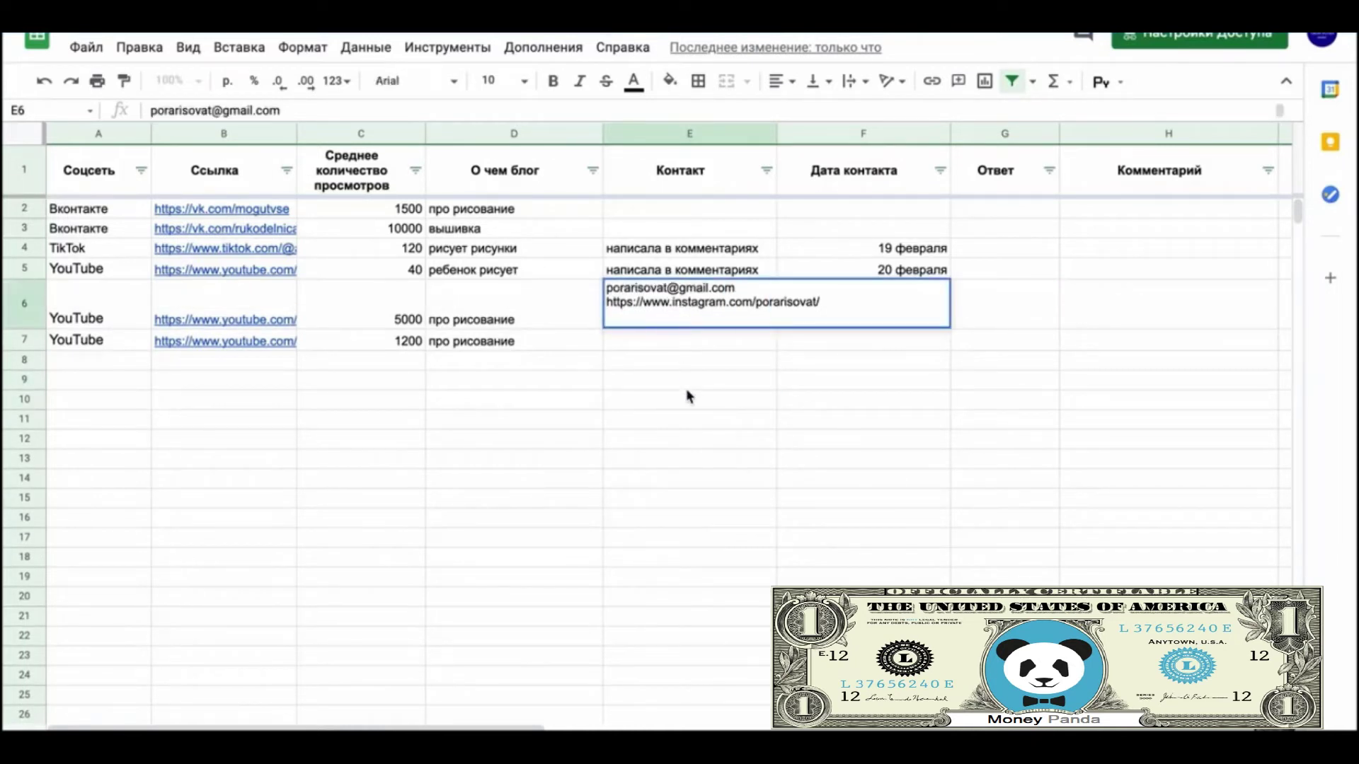
left_click(686, 398)
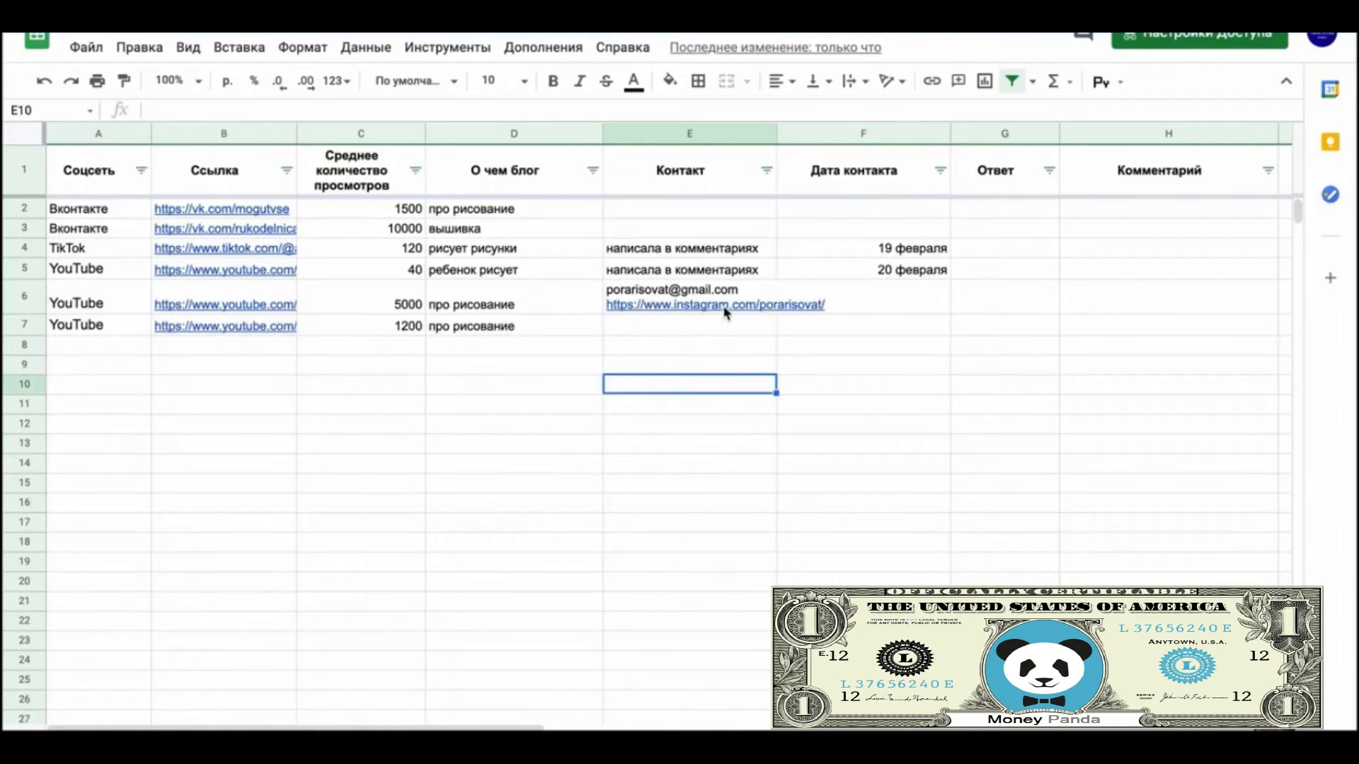
mouse_move(714, 319)
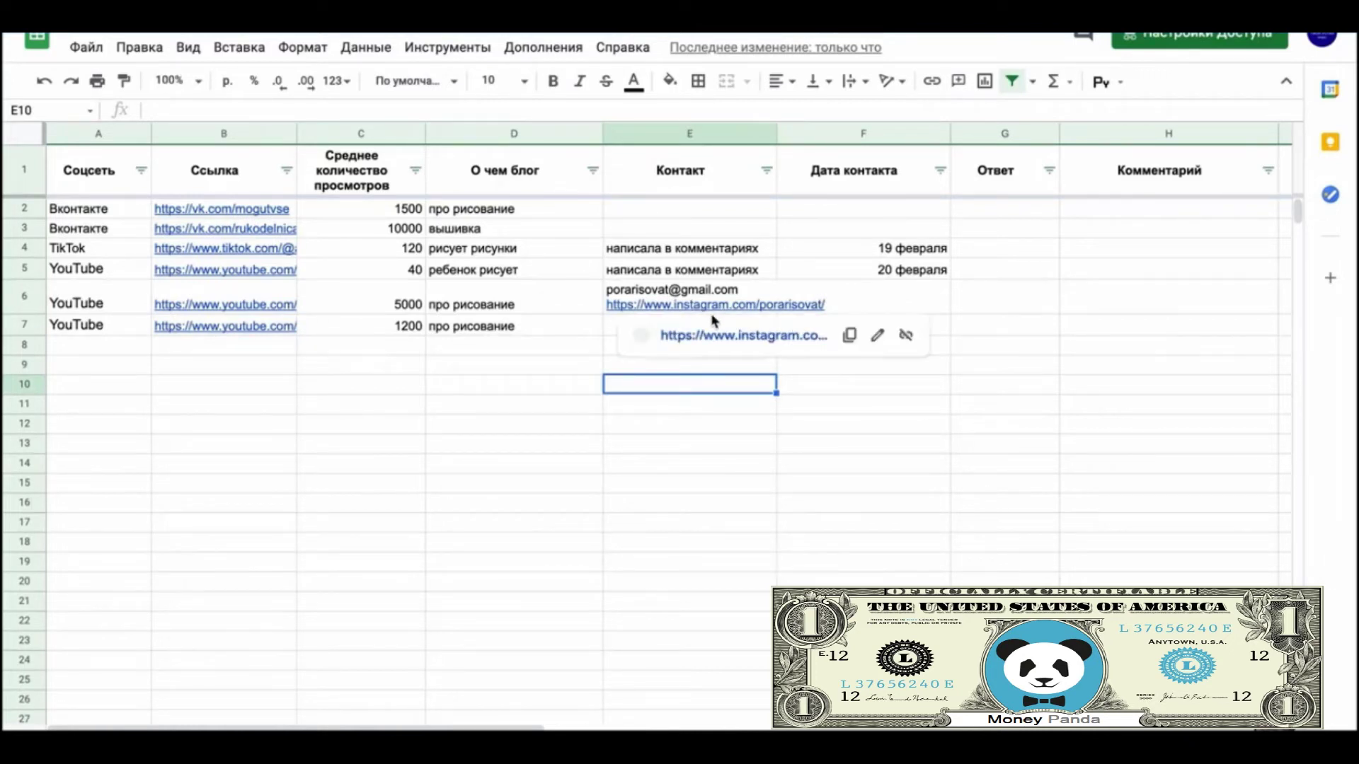
left_click(700, 464)
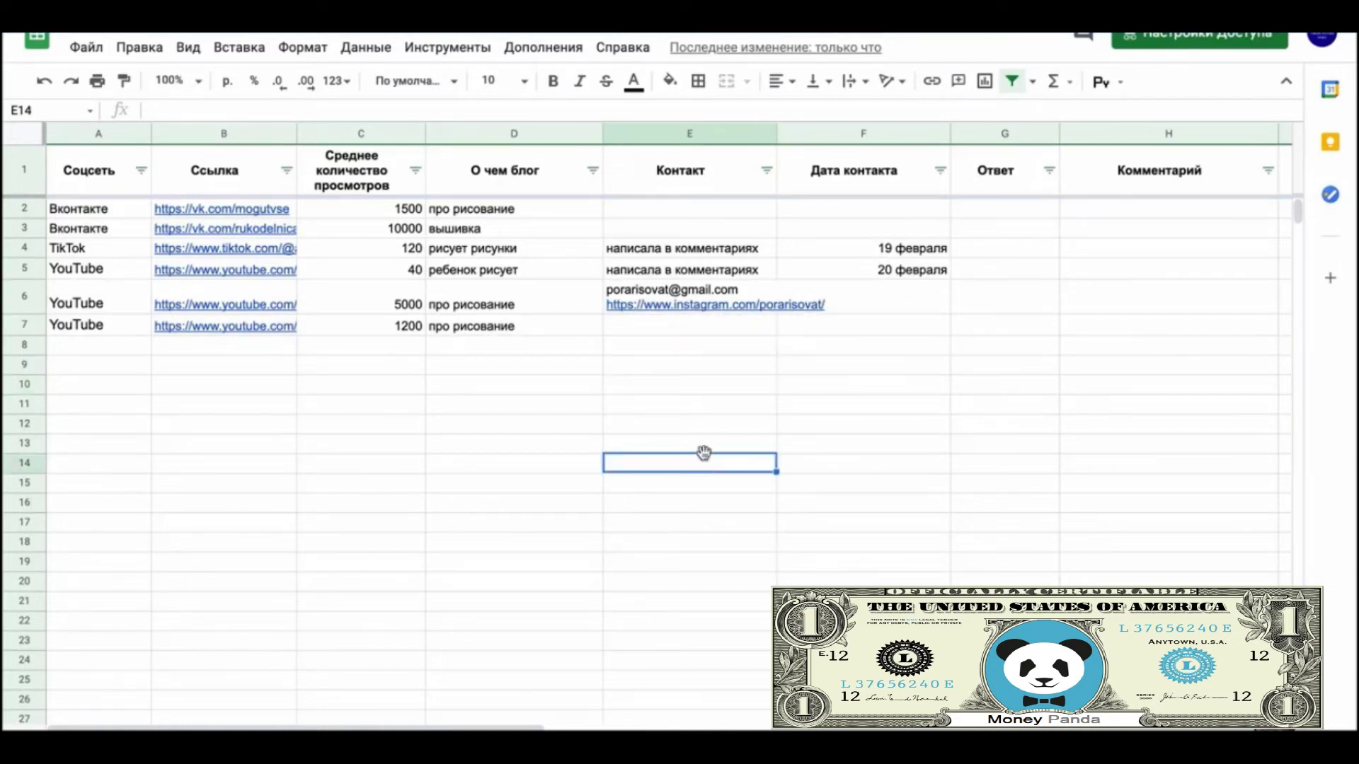
Step: Copy the TikTok row's contact date, 19 февраля, into the Дата контакта cells of rows 5 and 6
left_click(923, 251)
key("ctrl+c")
left_click(906, 275)
key("ctrl+v")
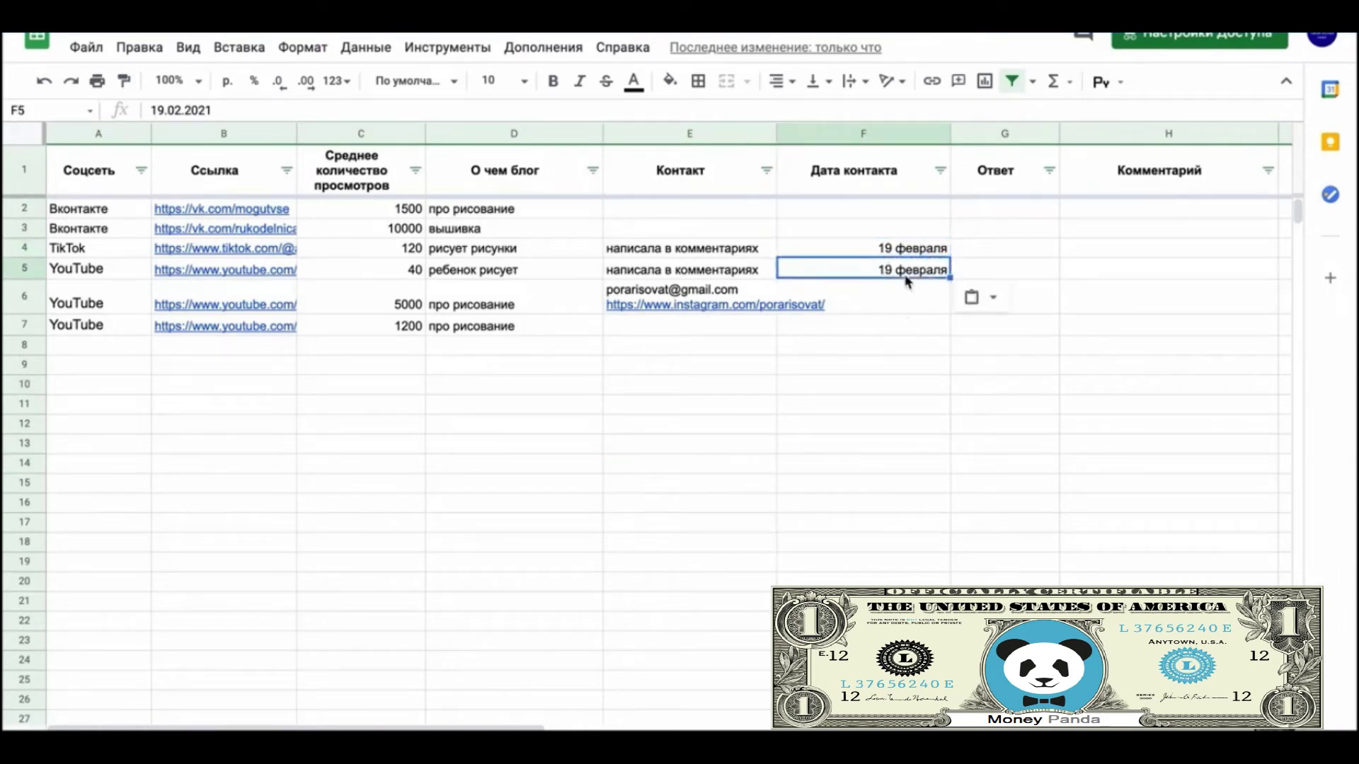
left_click(909, 308)
key("ctrl+v")
left_click(905, 351)
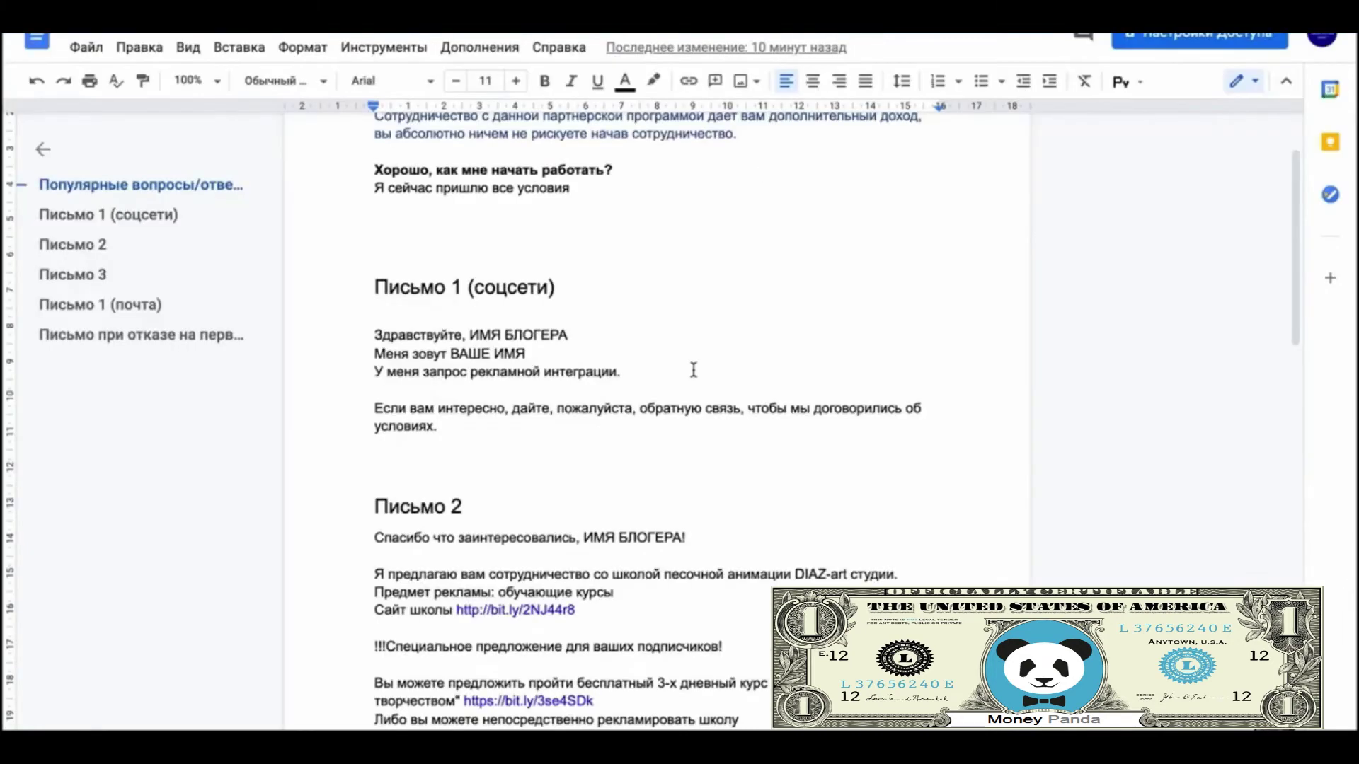
Step: Select the message text of the Письмо 1 (соцсети) template in the letters document
scroll(694, 369, "up", 1)
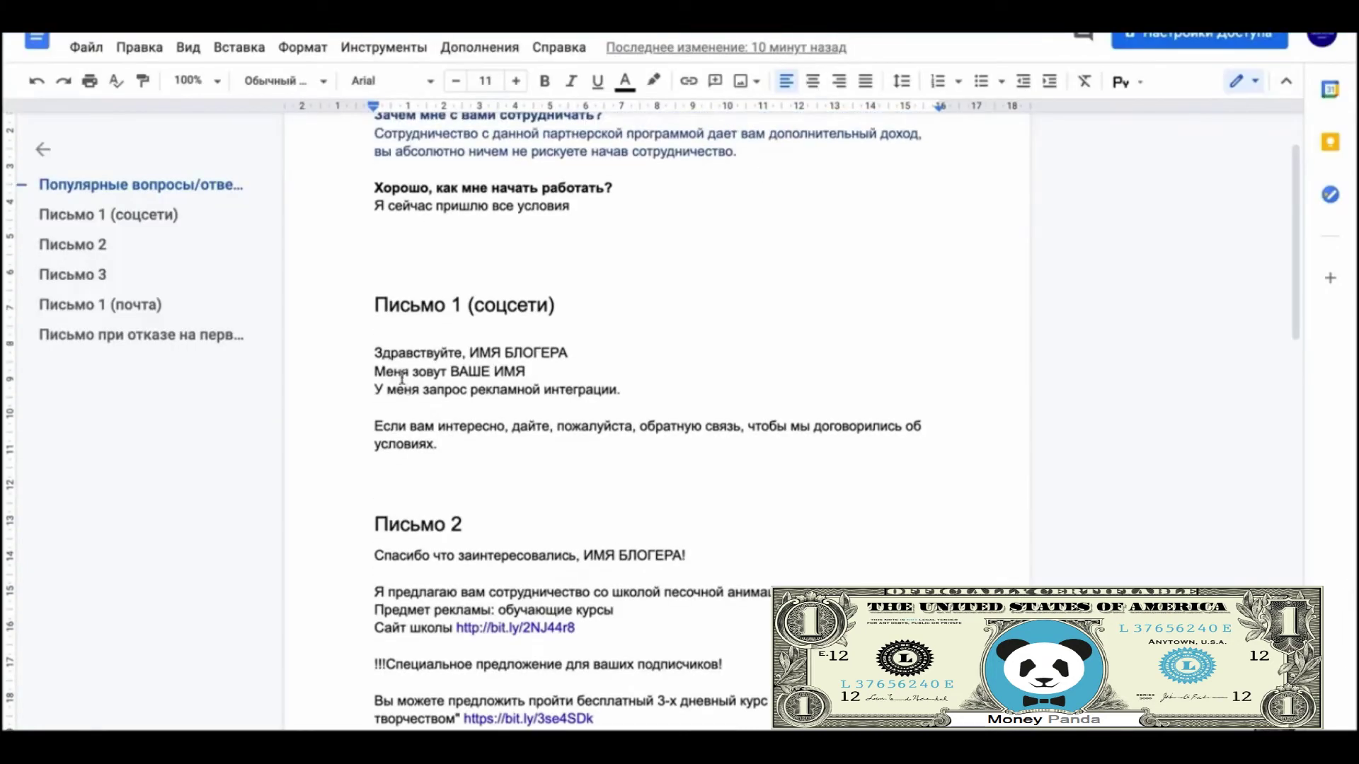
left_click_drag(375, 351, 446, 455)
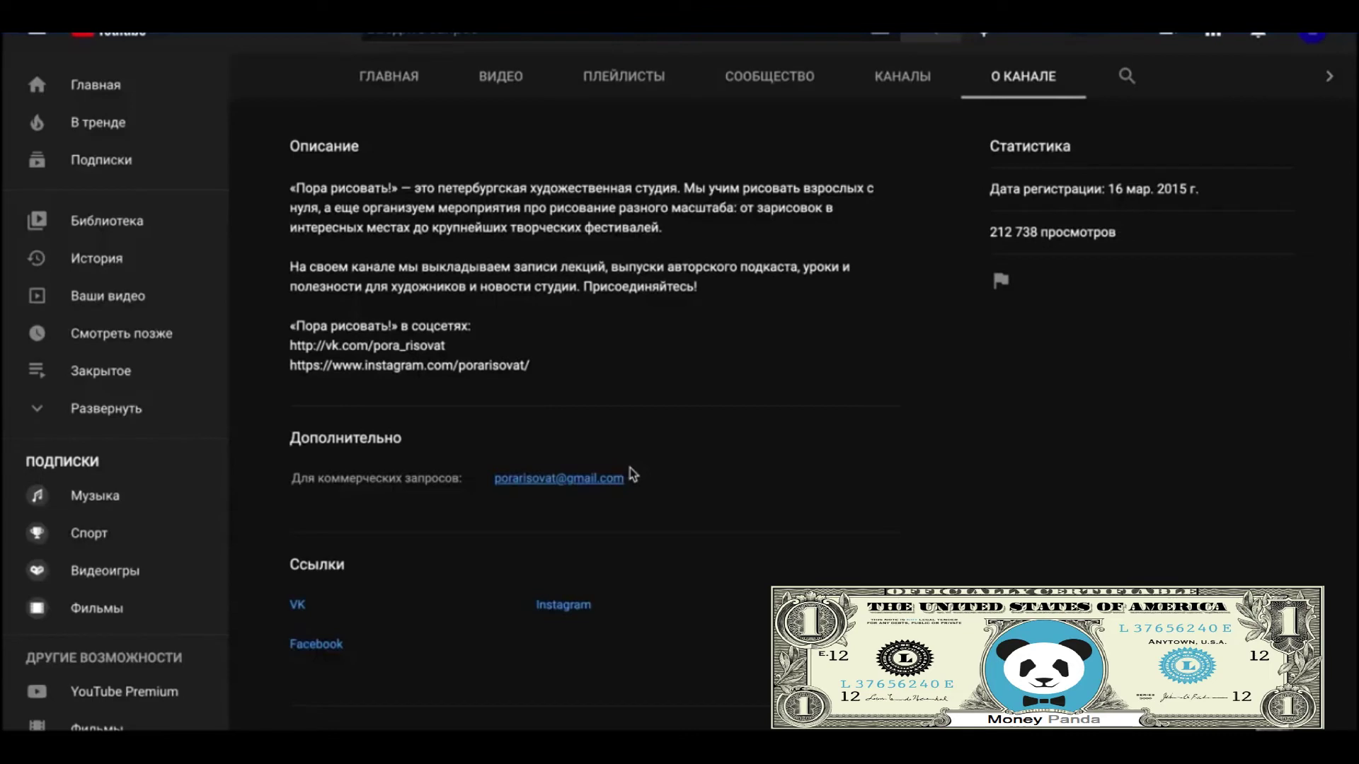
Step: Check the subscriber count of the "Пора рисовать!" YouTube channel and open the channel's main page
scroll(632, 474, "up", 4)
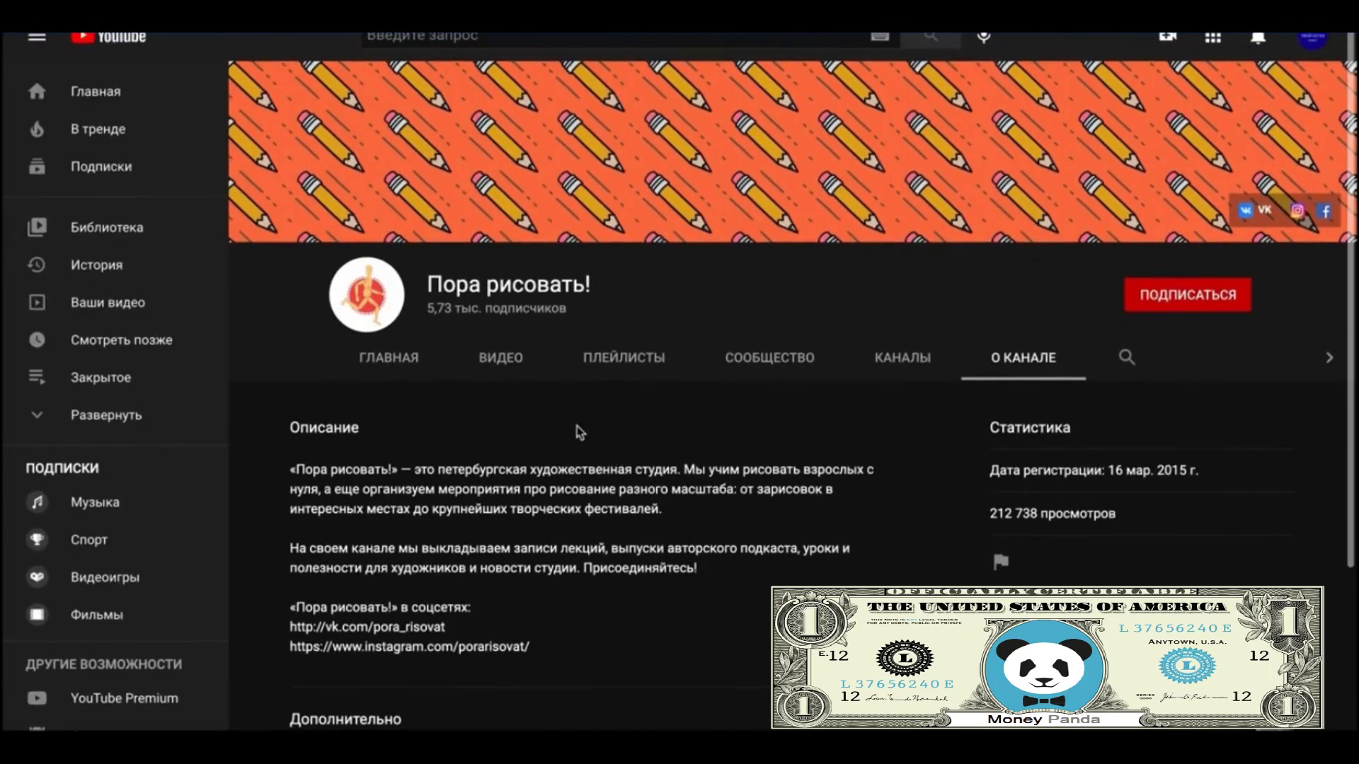
left_click(427, 300)
left_click_drag(427, 300, 569, 303)
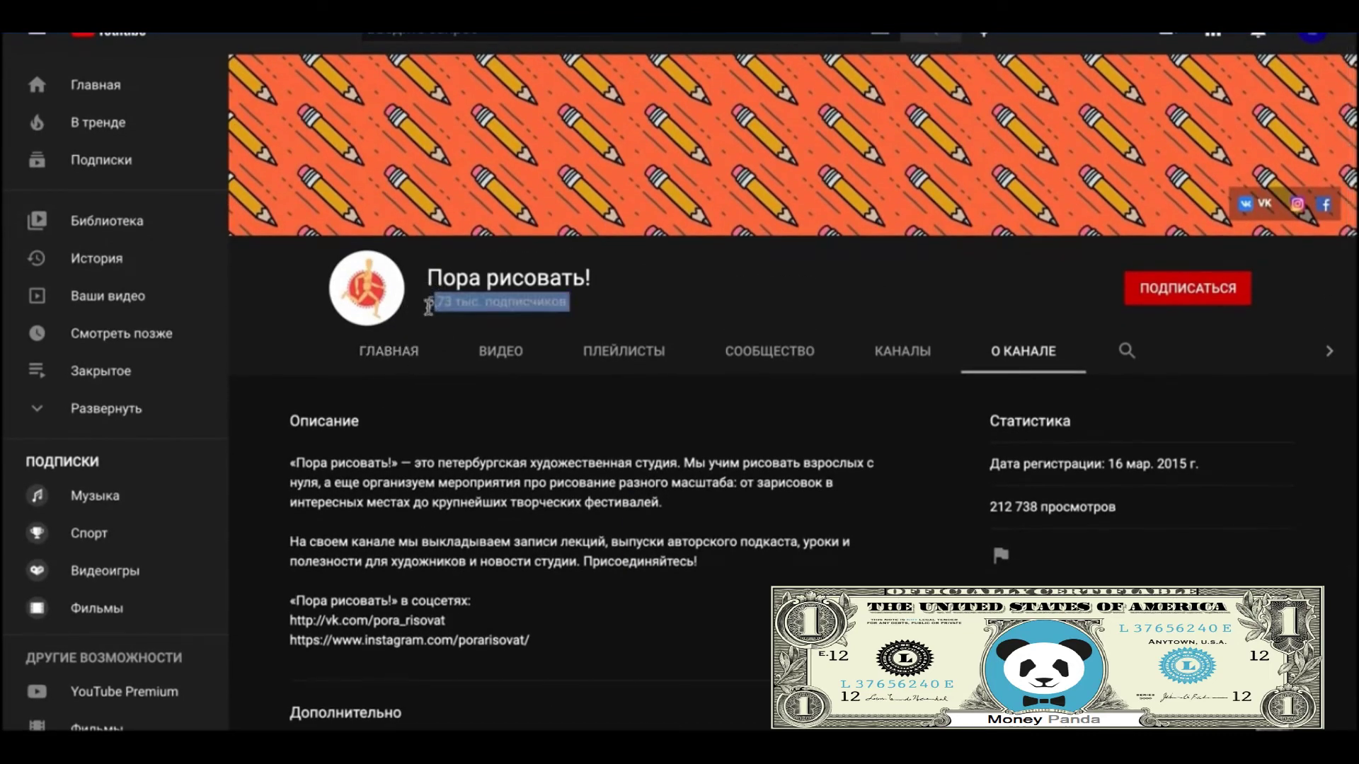
left_click(389, 354)
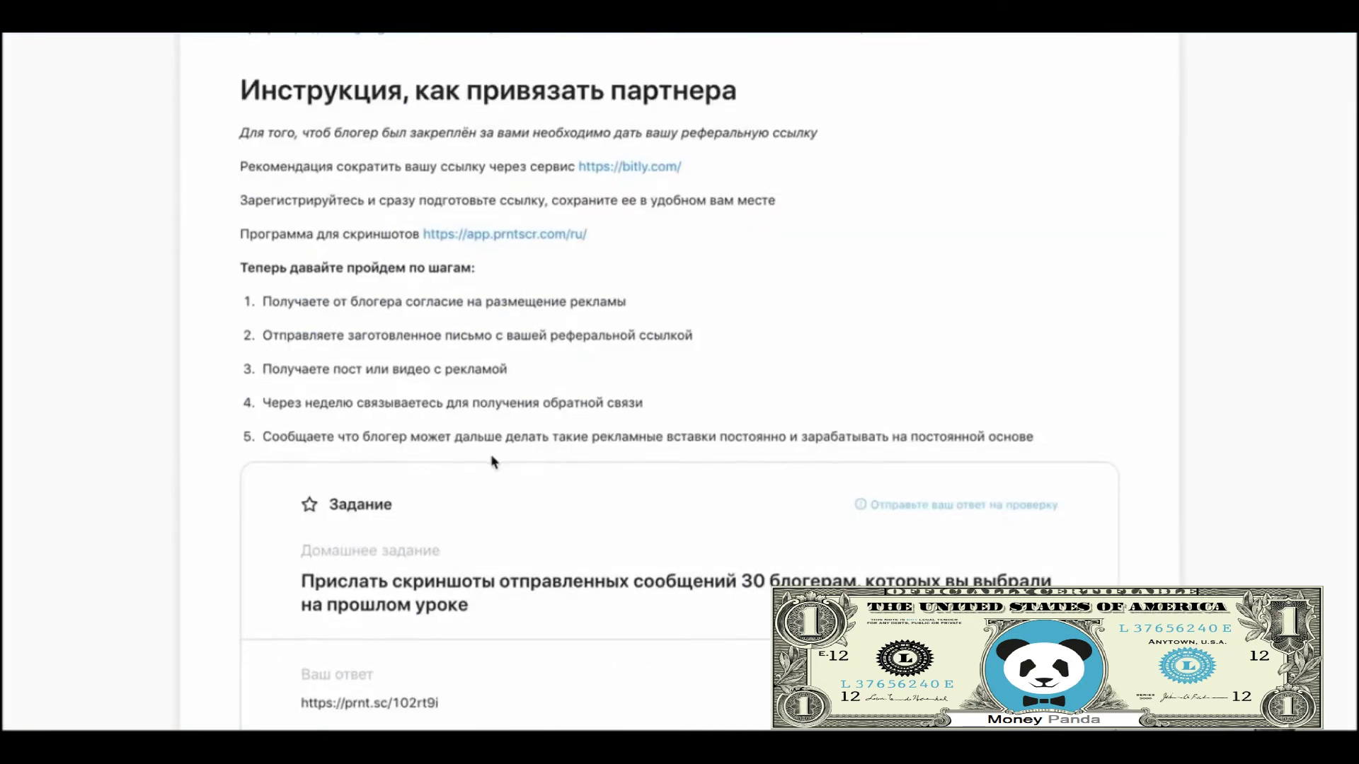
Step: Examine the homework task below the partner-linking instructions, and read through the Письмо 1, Письмо 2 and Письмо 3 templates in the letters document
scroll(495, 463, "down", 3)
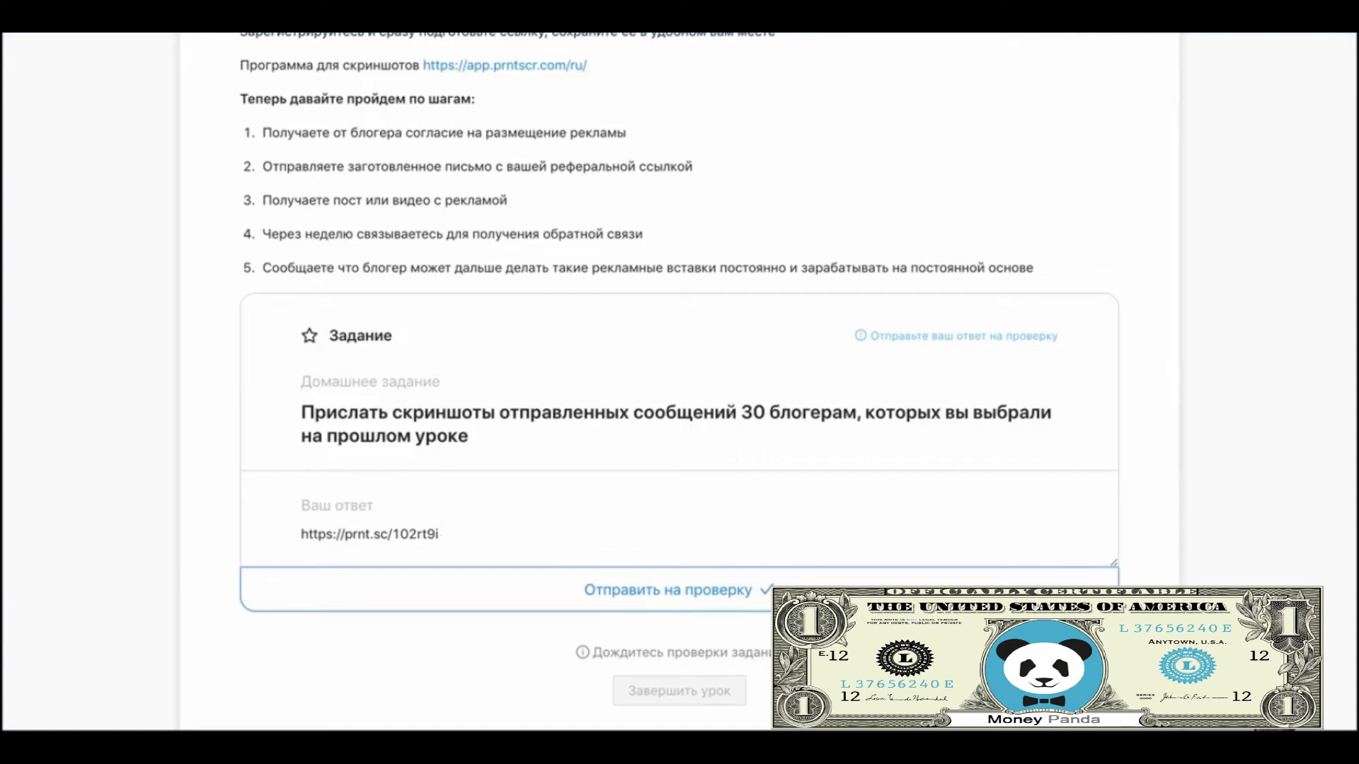
left_click(834, 39)
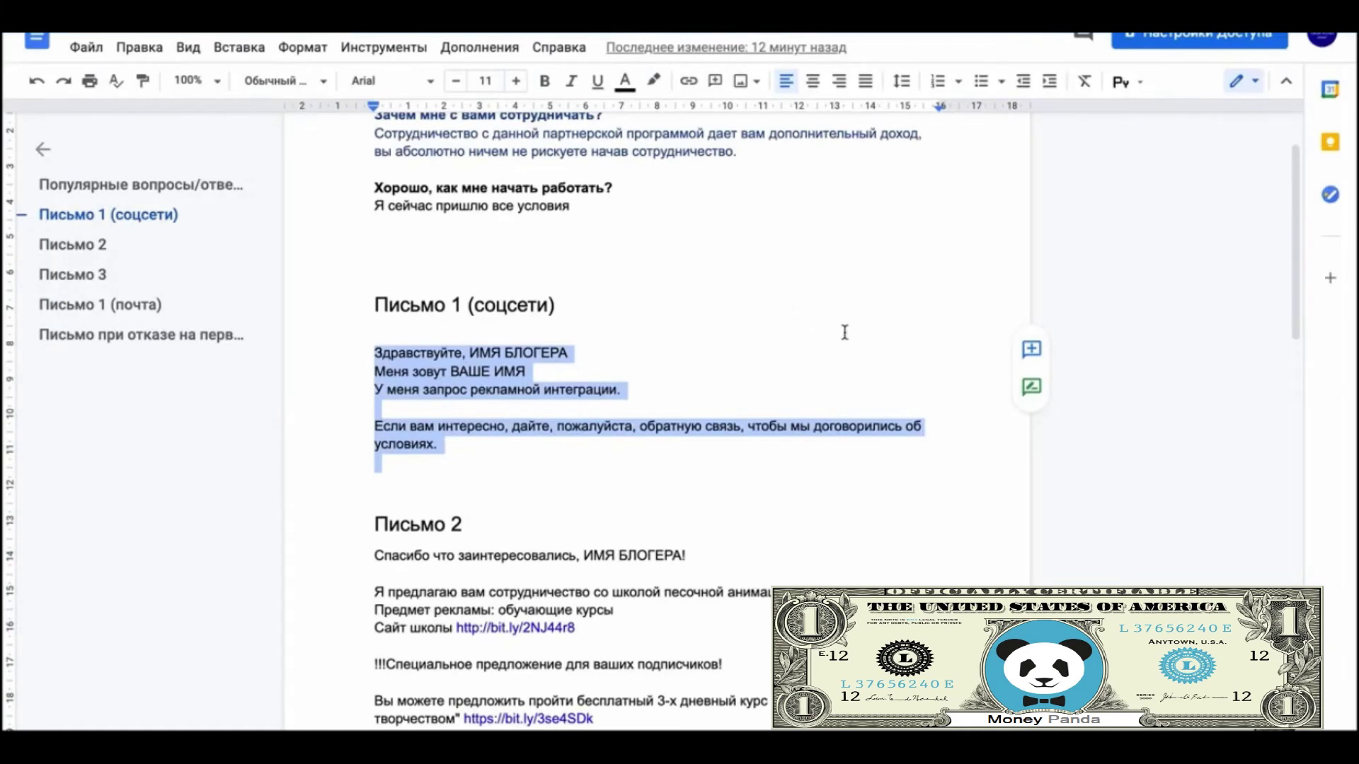
left_click(1078, 381)
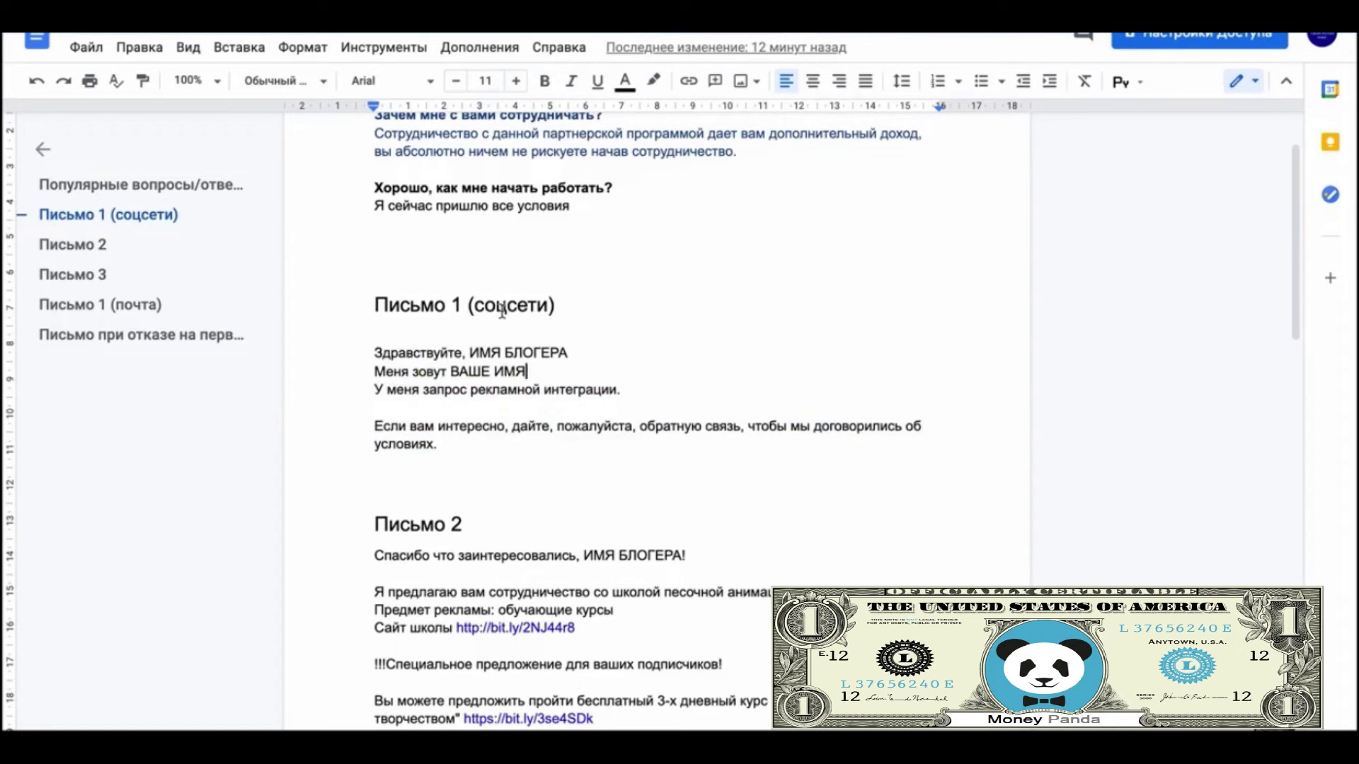
scroll(499, 363, "down", 1)
scroll(500, 363, "down", 2)
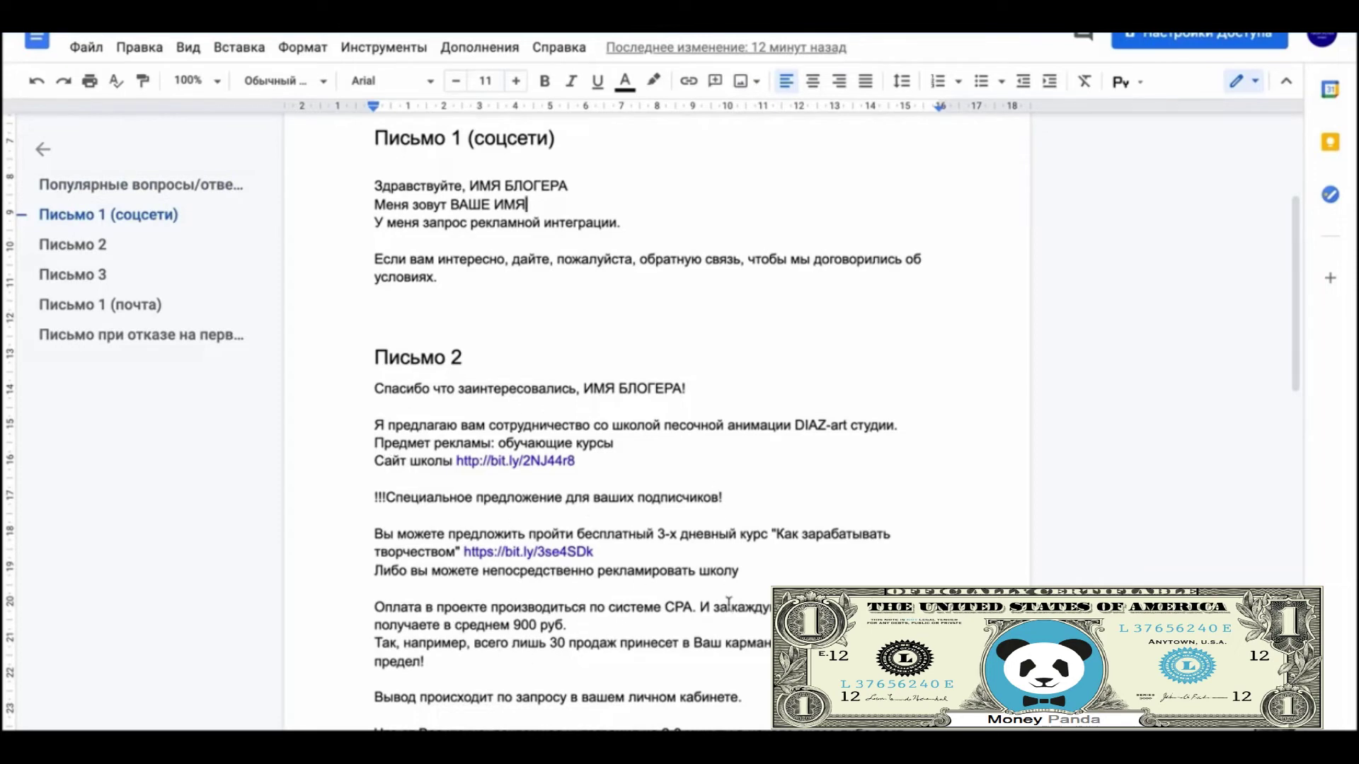
scroll(596, 579, "down", 1)
scroll(601, 579, "down", 2)
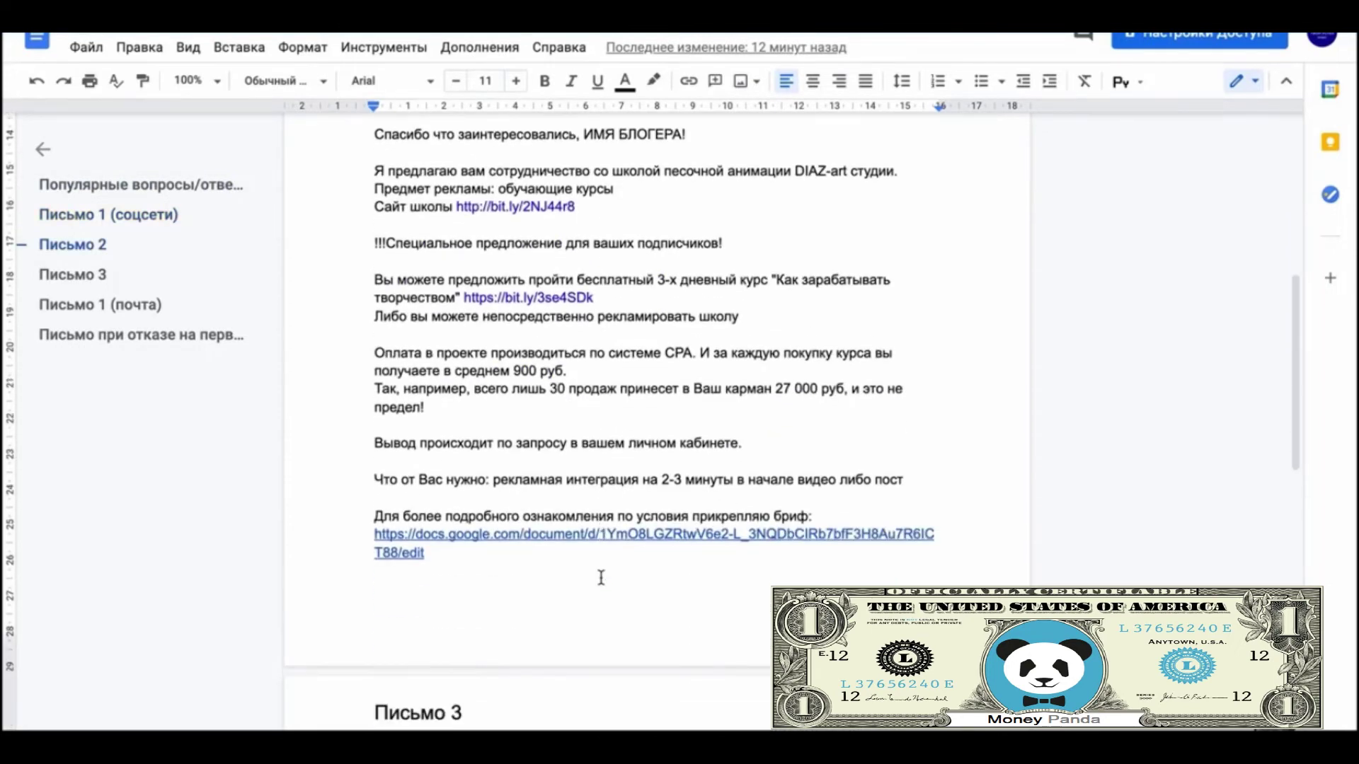
scroll(601, 578, "down", 4)
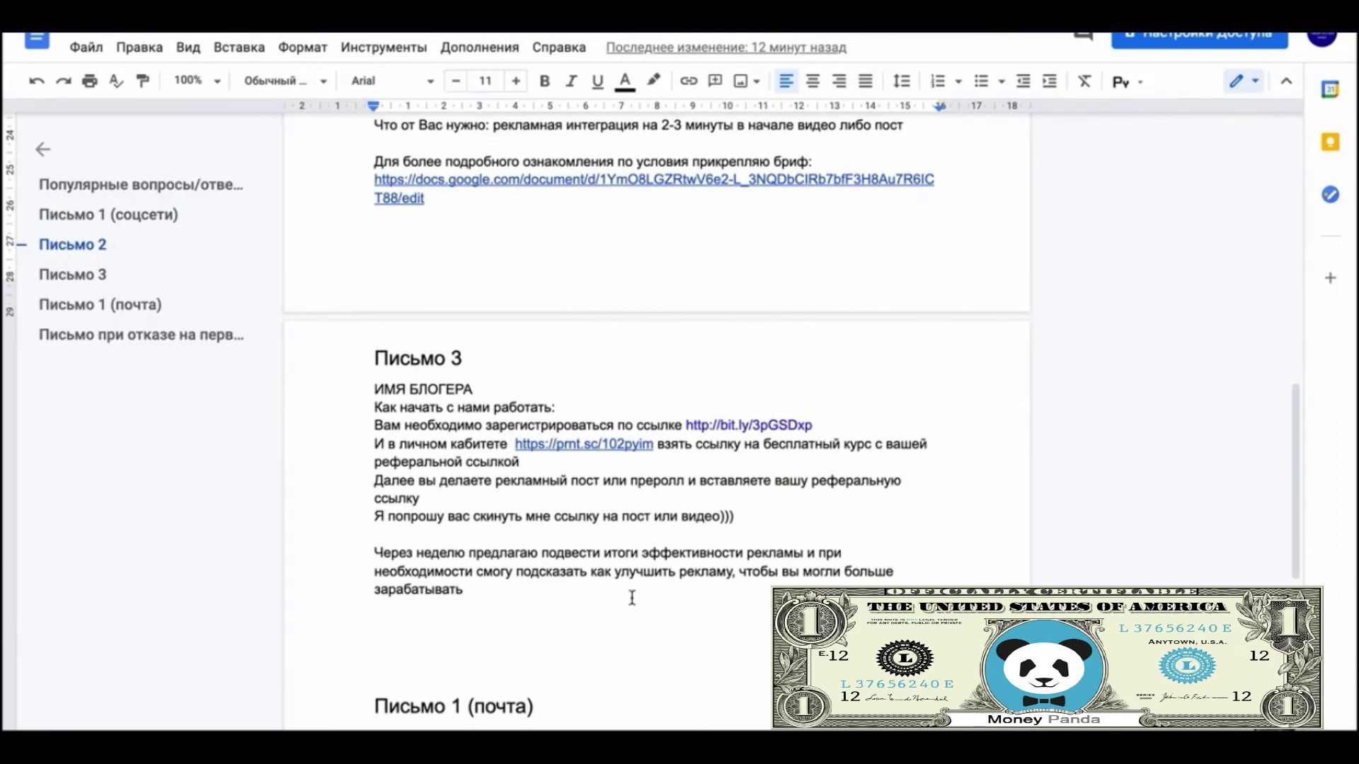
left_click_drag(376, 546, 537, 592)
left_click(537, 592)
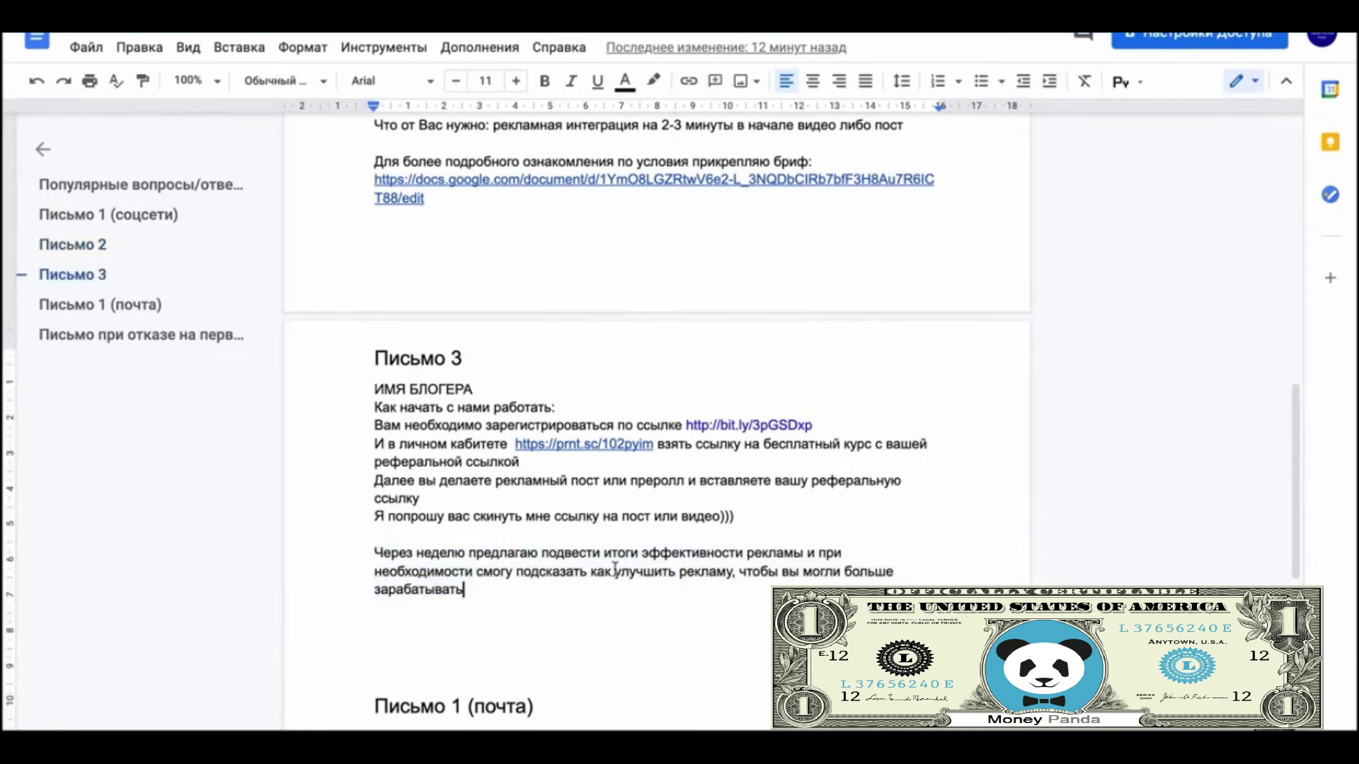